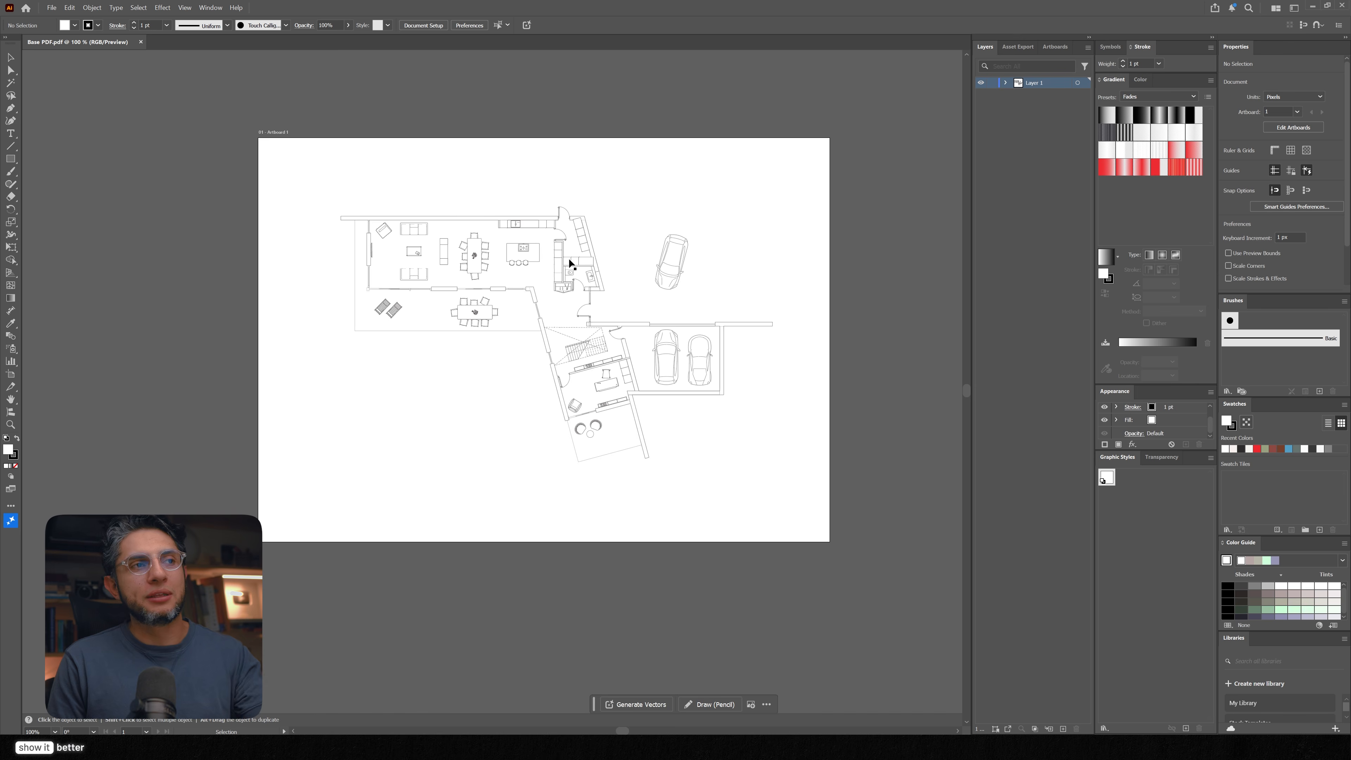
# Step: Move the selected wall outlines onto a layer named Walls, keeping them in their original position
pyautogui.scroll(5, 530, 290)
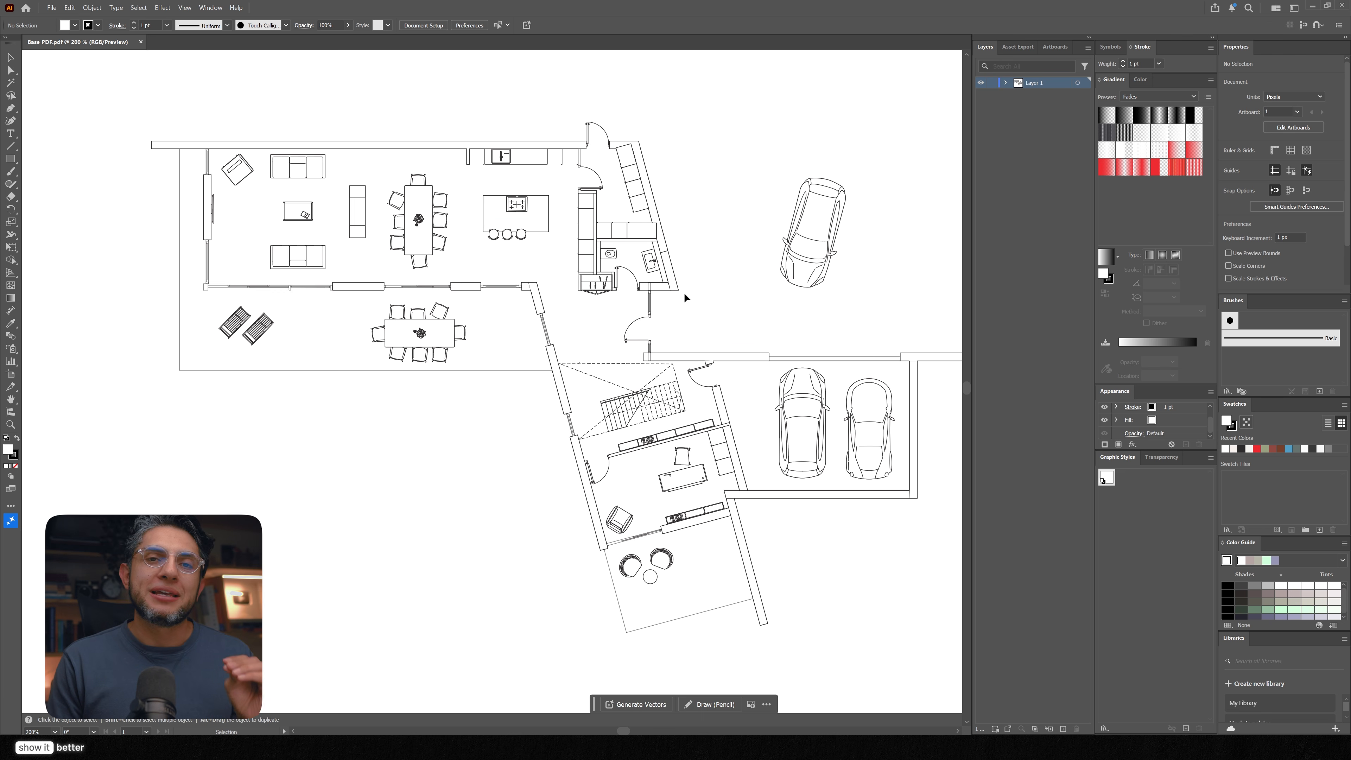
pyautogui.moveTo(689, 299); pyautogui.dragTo(665, 292)
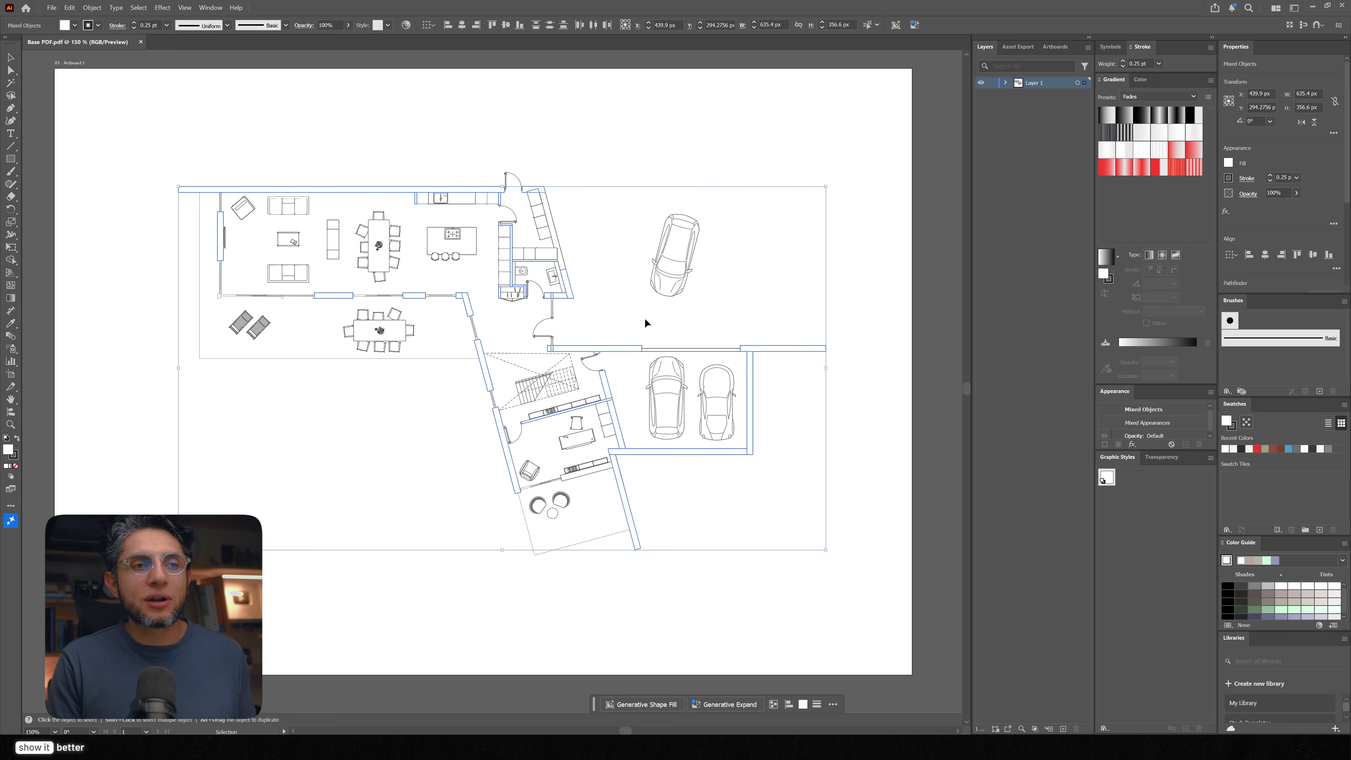
pyautogui.hotkey('ctrl', 'x')
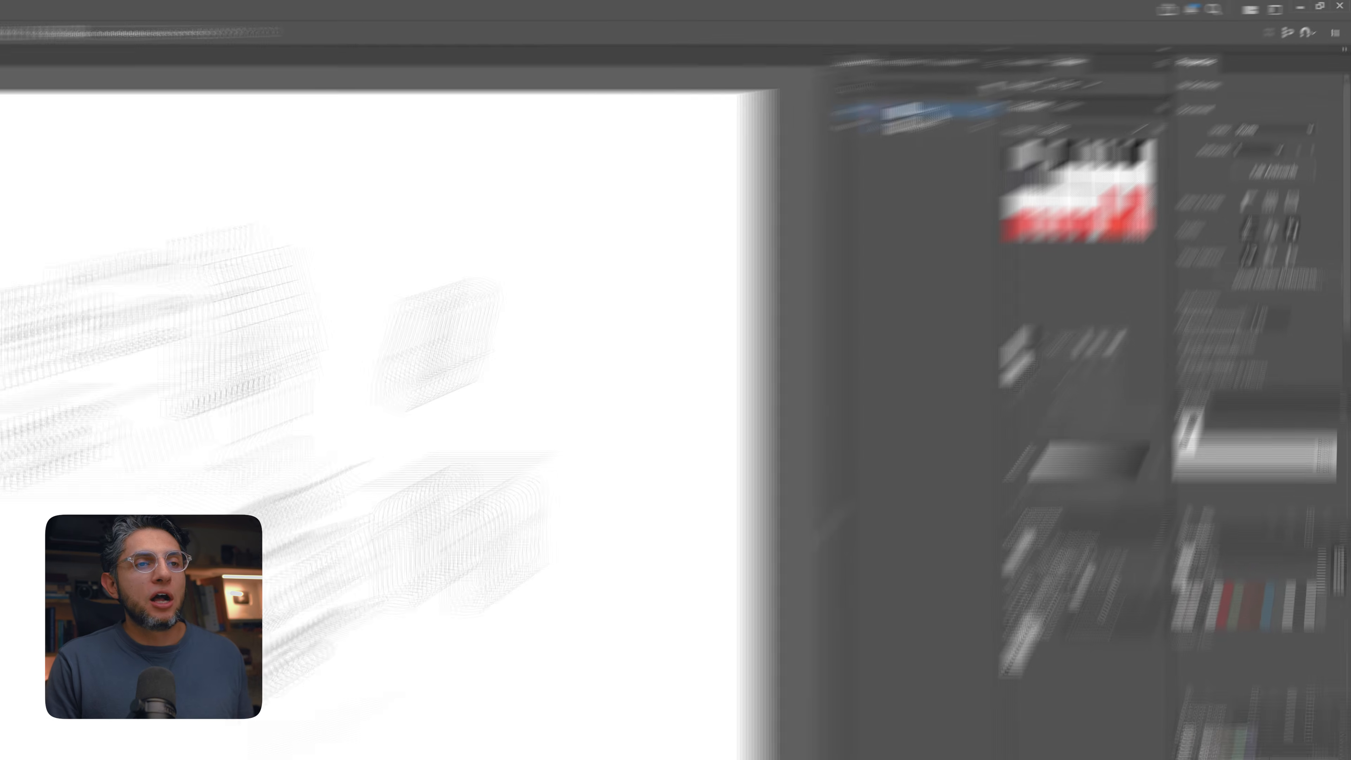
pyautogui.doubleClick(1041, 81)
pyautogui.write('walls')
pyautogui.press('Return')
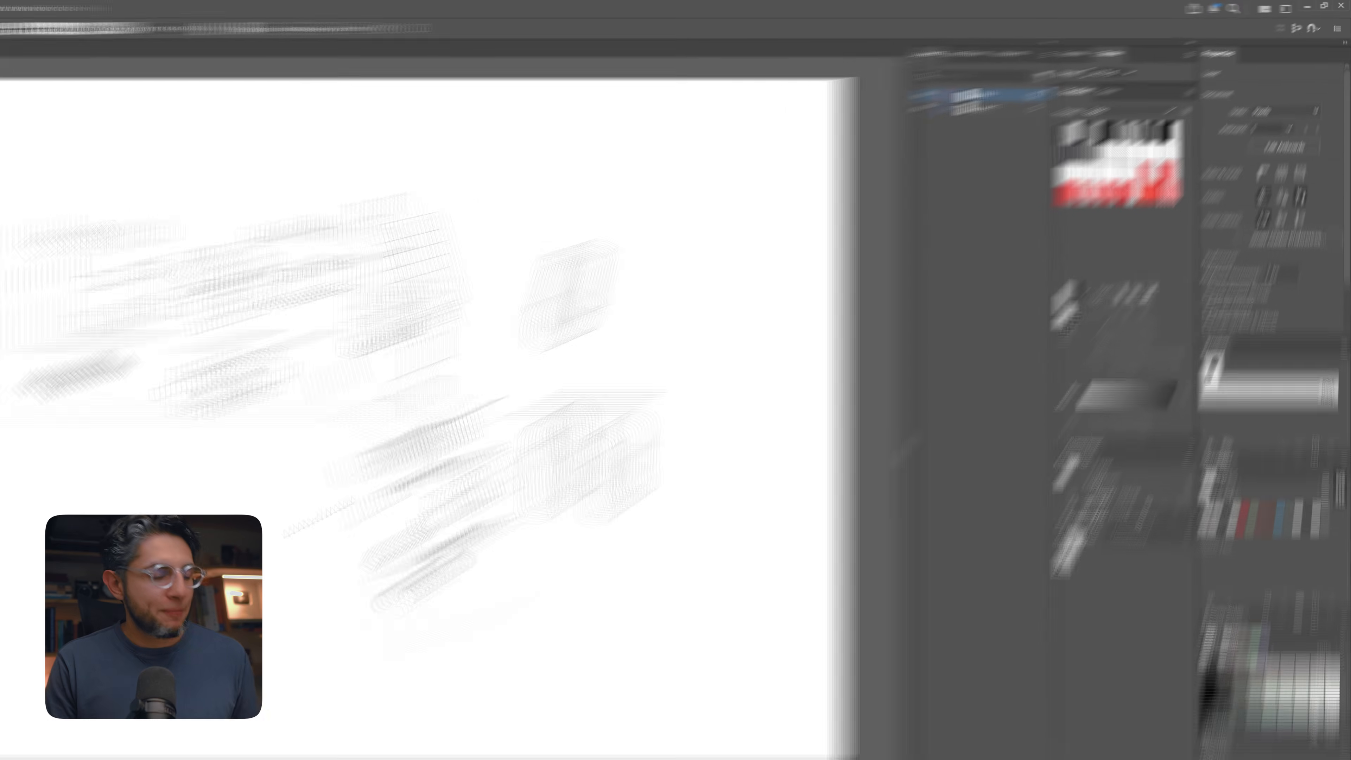
pyautogui.hotkey('ctrl', 'f')
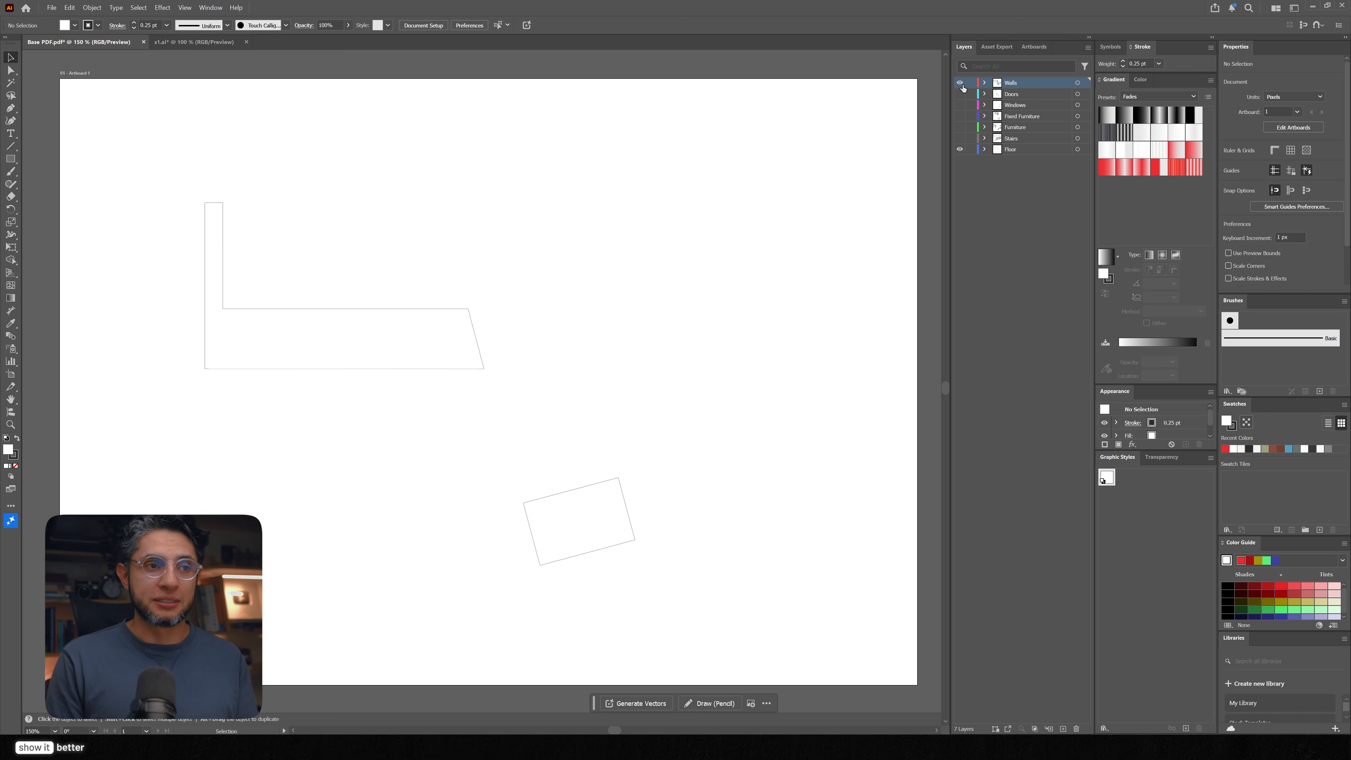
# Step: Make the Walls, Doors, Windows, Stairs, Fixed Furniture and Furniture layers visible again
pyautogui.click(959, 83)
pyautogui.click(960, 105)
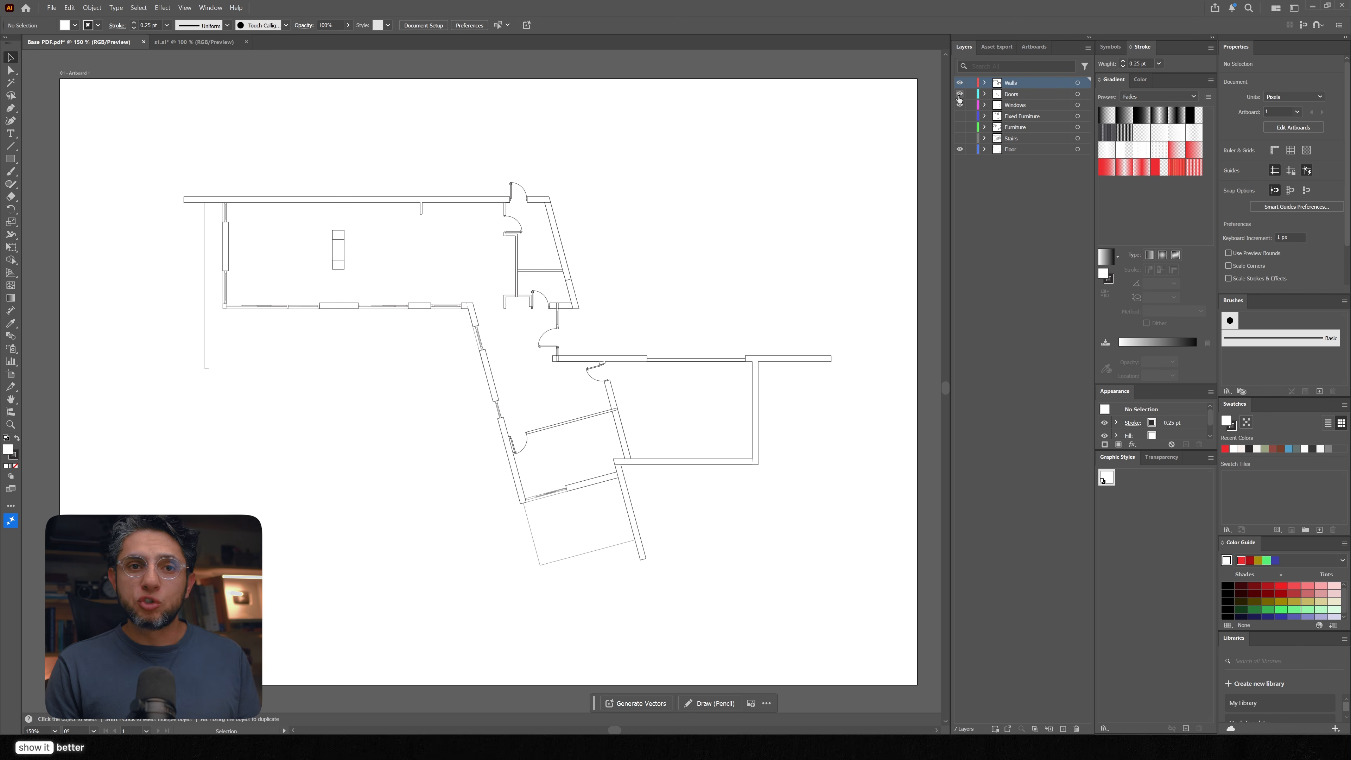
pyautogui.click(959, 138)
pyautogui.click(960, 117)
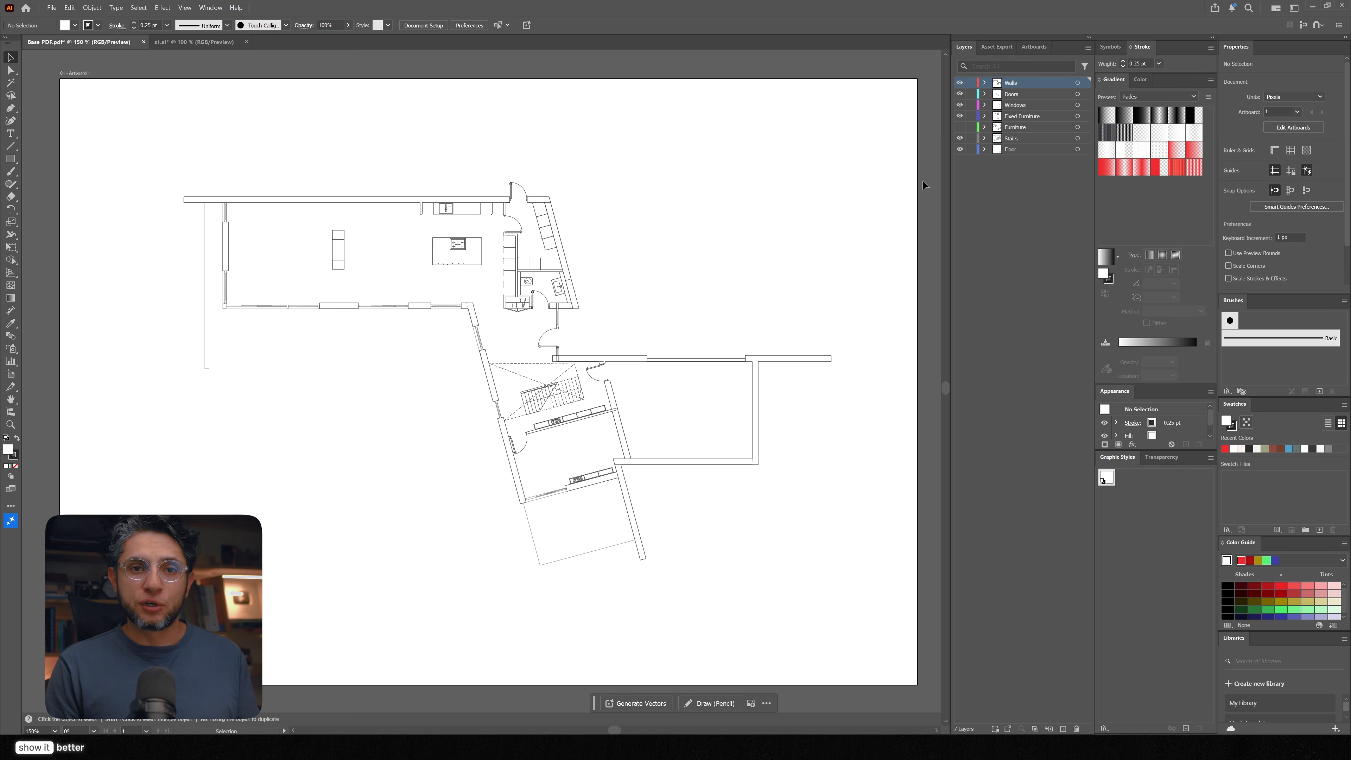
pyautogui.click(959, 127)
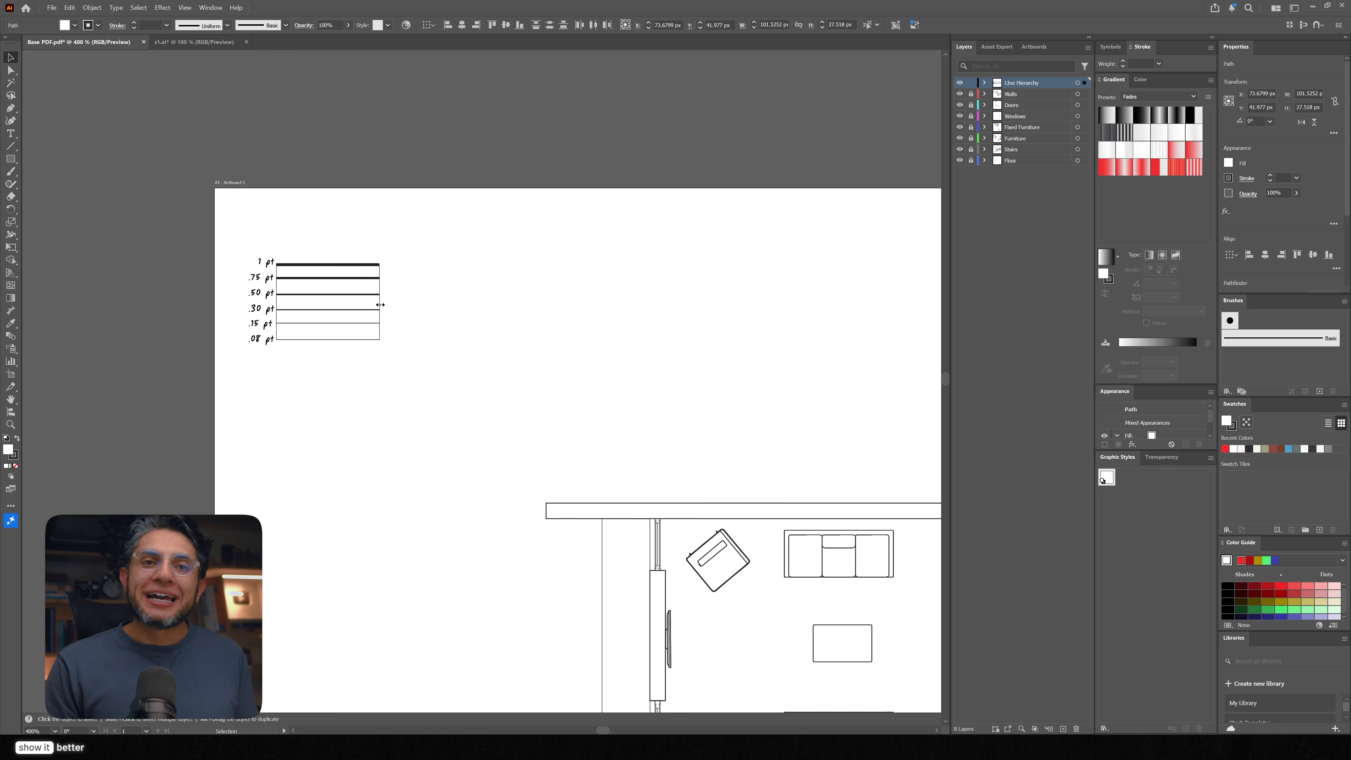
# Step: Give all objects on the Walls layer the 1 pt stroke, sampled from the heaviest line in the line-weight legend
pyautogui.click(438, 310)
pyautogui.scroll(-2, 393, 246)
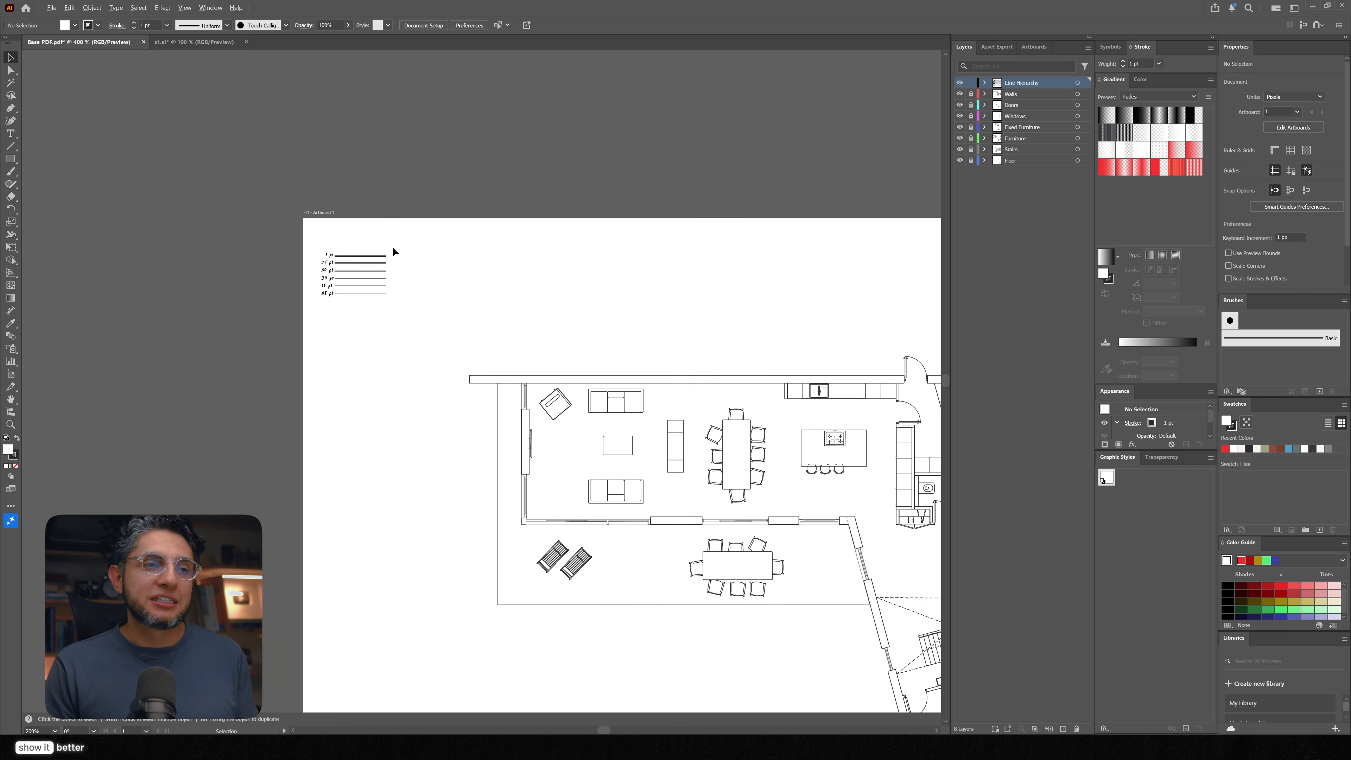
pyautogui.scroll(-1, 393, 246)
pyautogui.scroll(3, 374, 265)
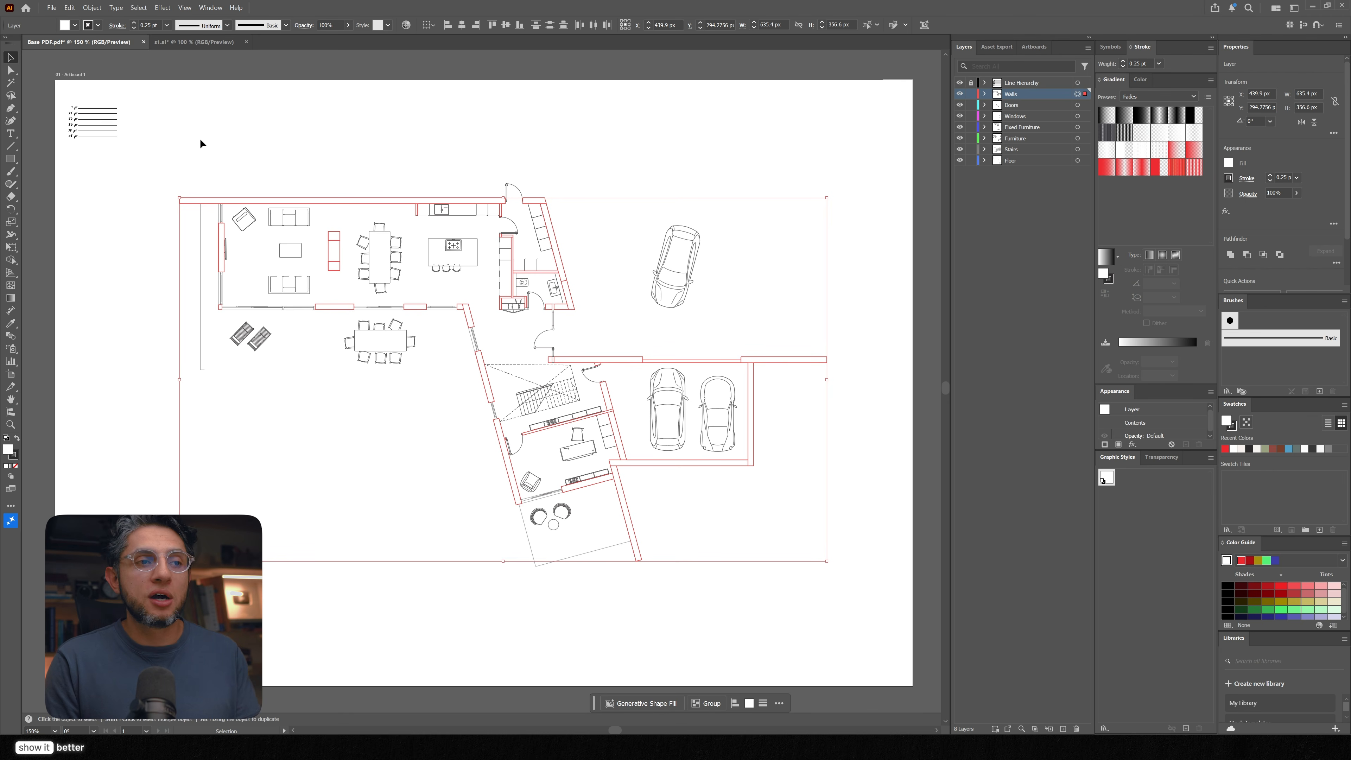
pyautogui.press('i')
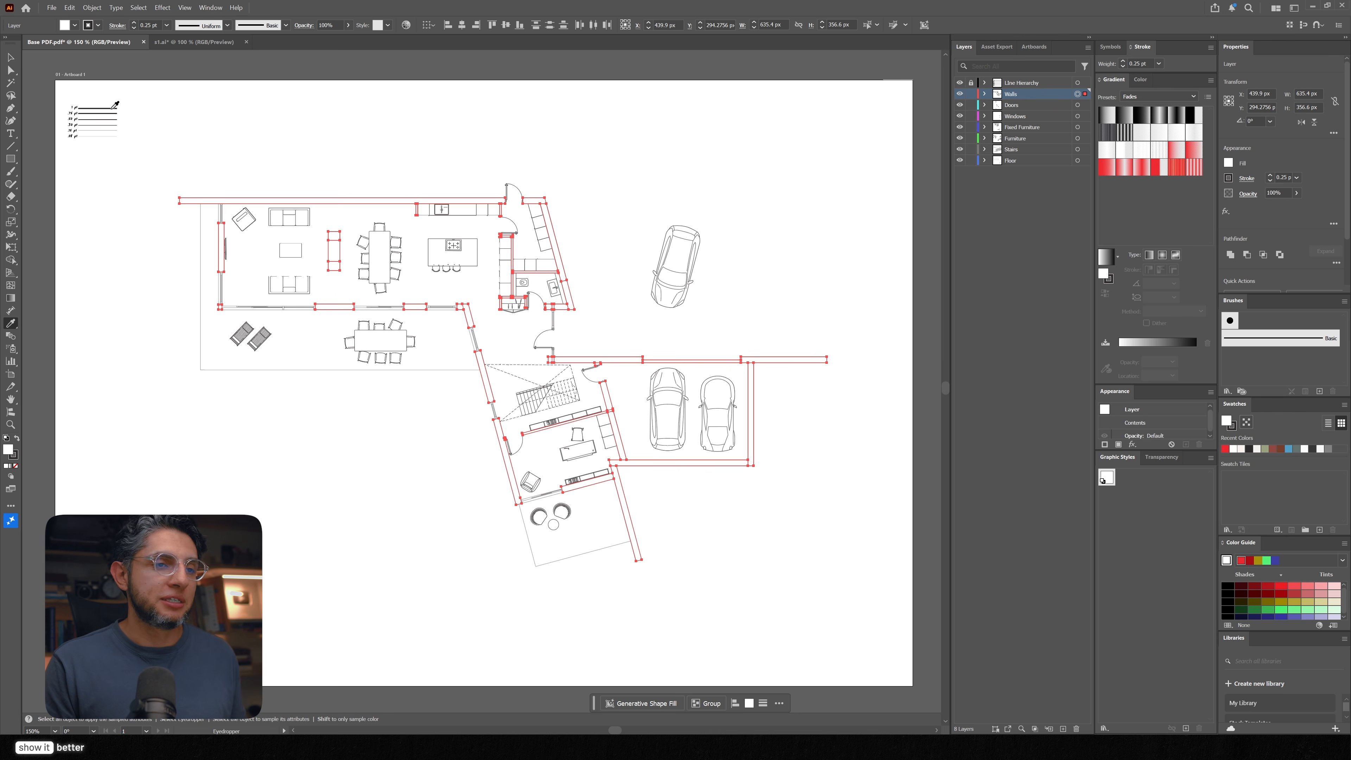
pyautogui.click(113, 107)
pyautogui.press('v')
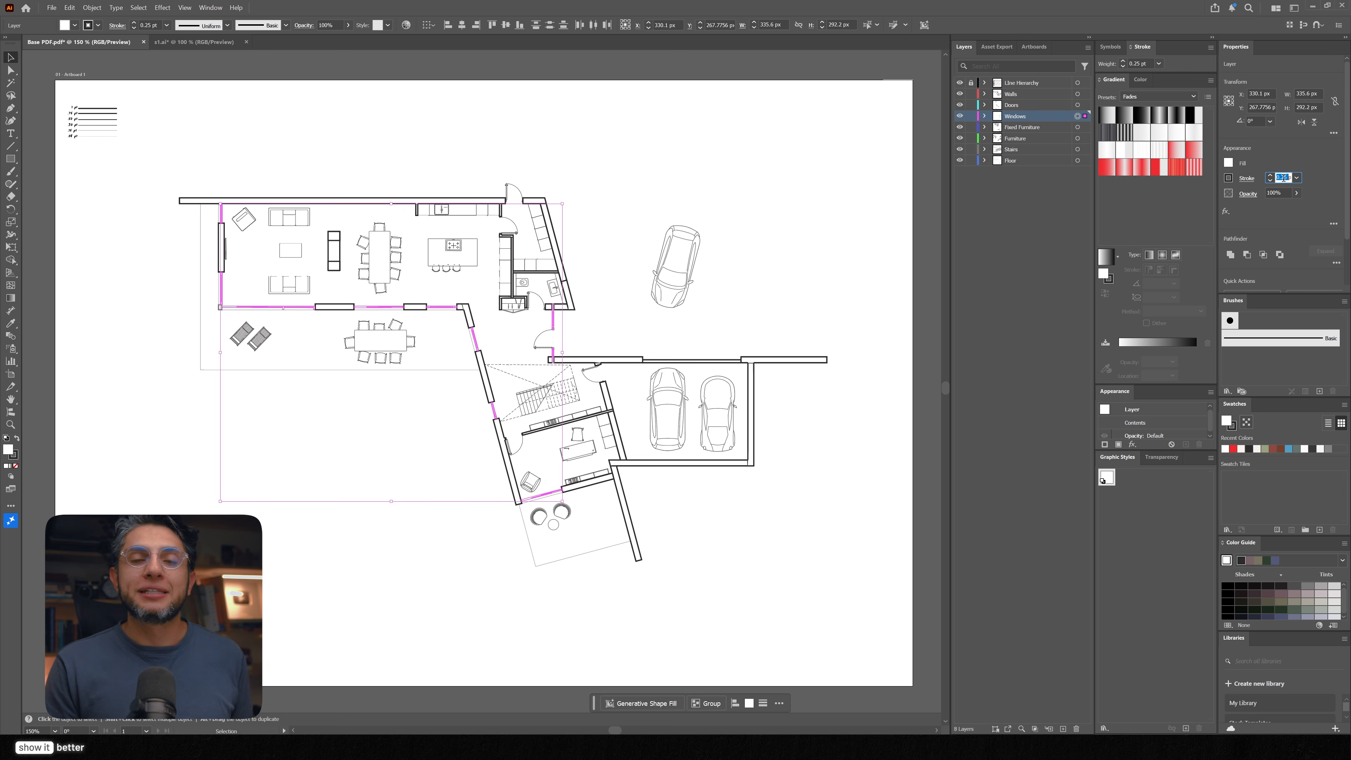
# Step: Change the stroke weight of the Windows layer's lines and set the Furniture layer's stroke to 0.08 pt
pyautogui.press('BackSpace')
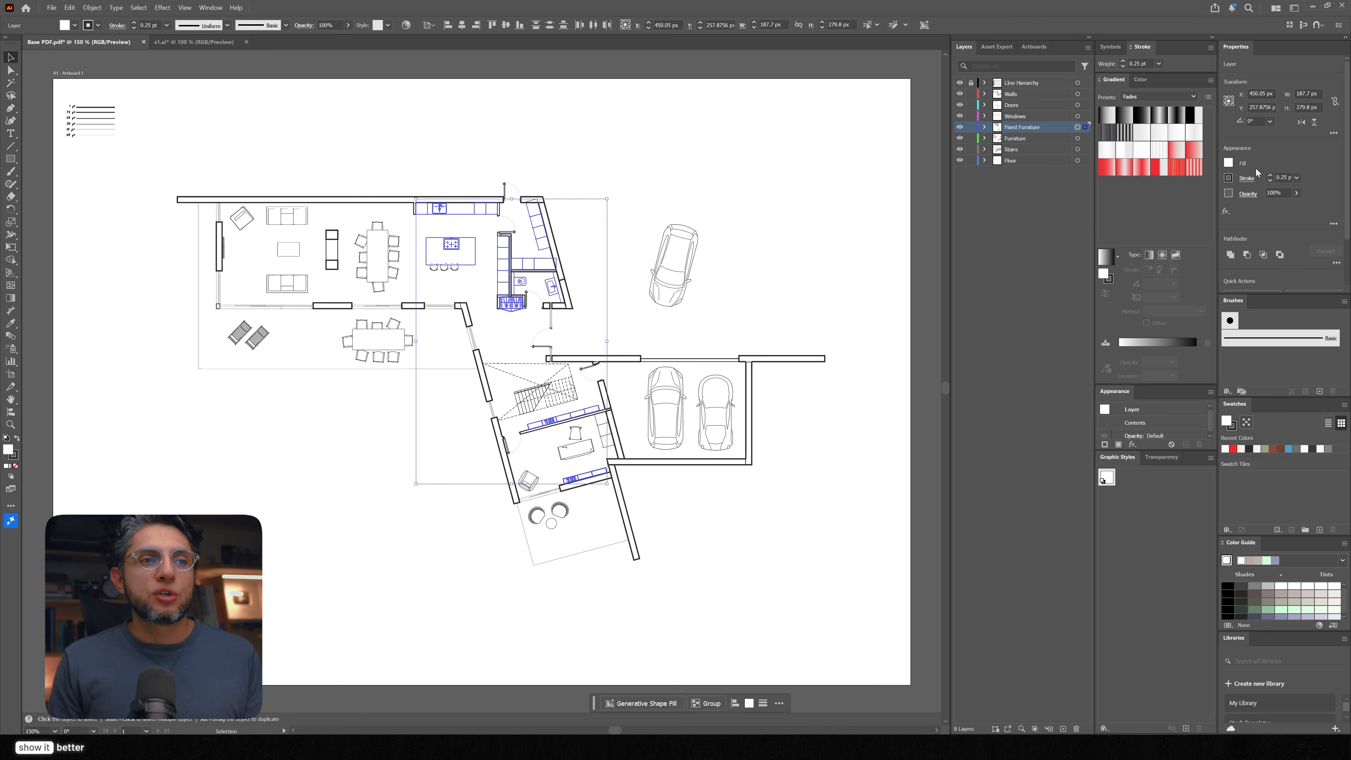
pyautogui.click(1077, 138)
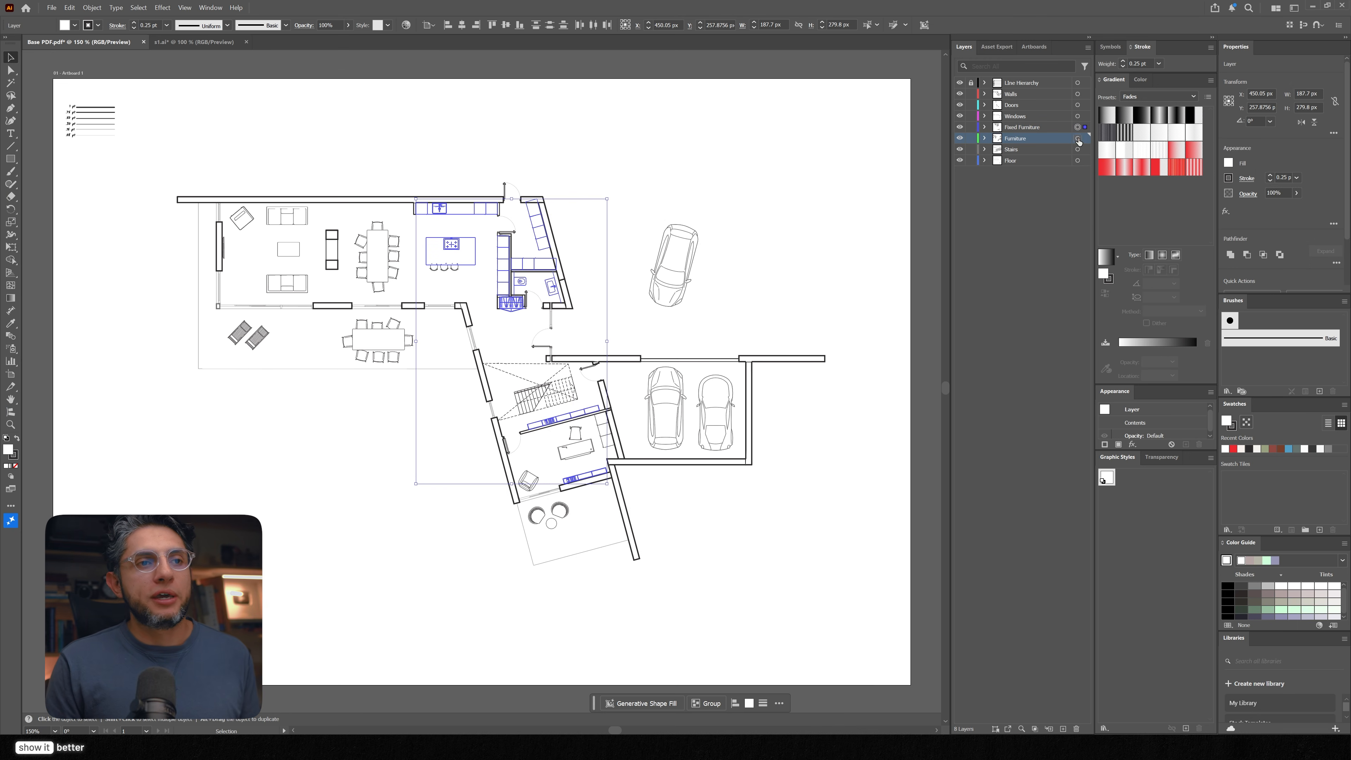
pyautogui.click(1285, 177)
pyautogui.doubleClick(1283, 177)
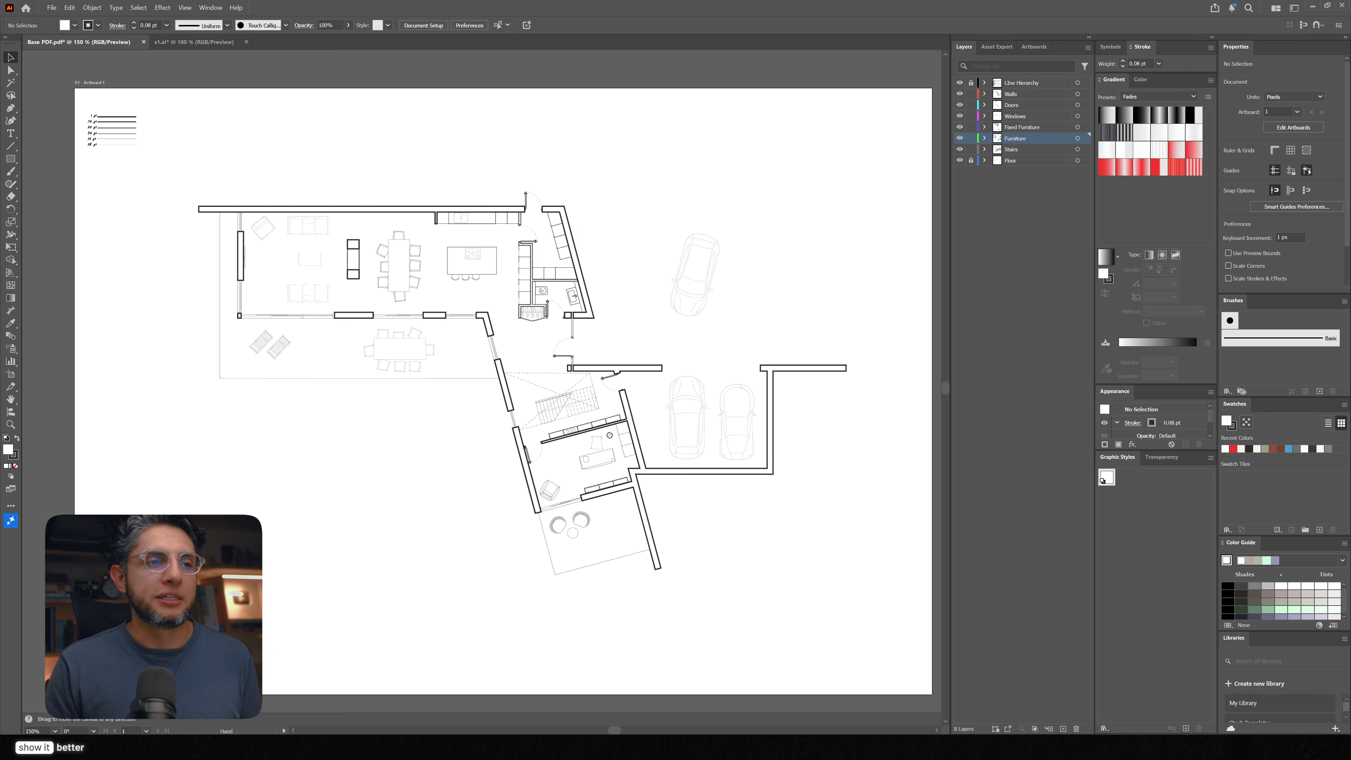
# Step: Unlock the Floor layer
pyautogui.moveTo(610, 437); pyautogui.dragTo(606, 435)
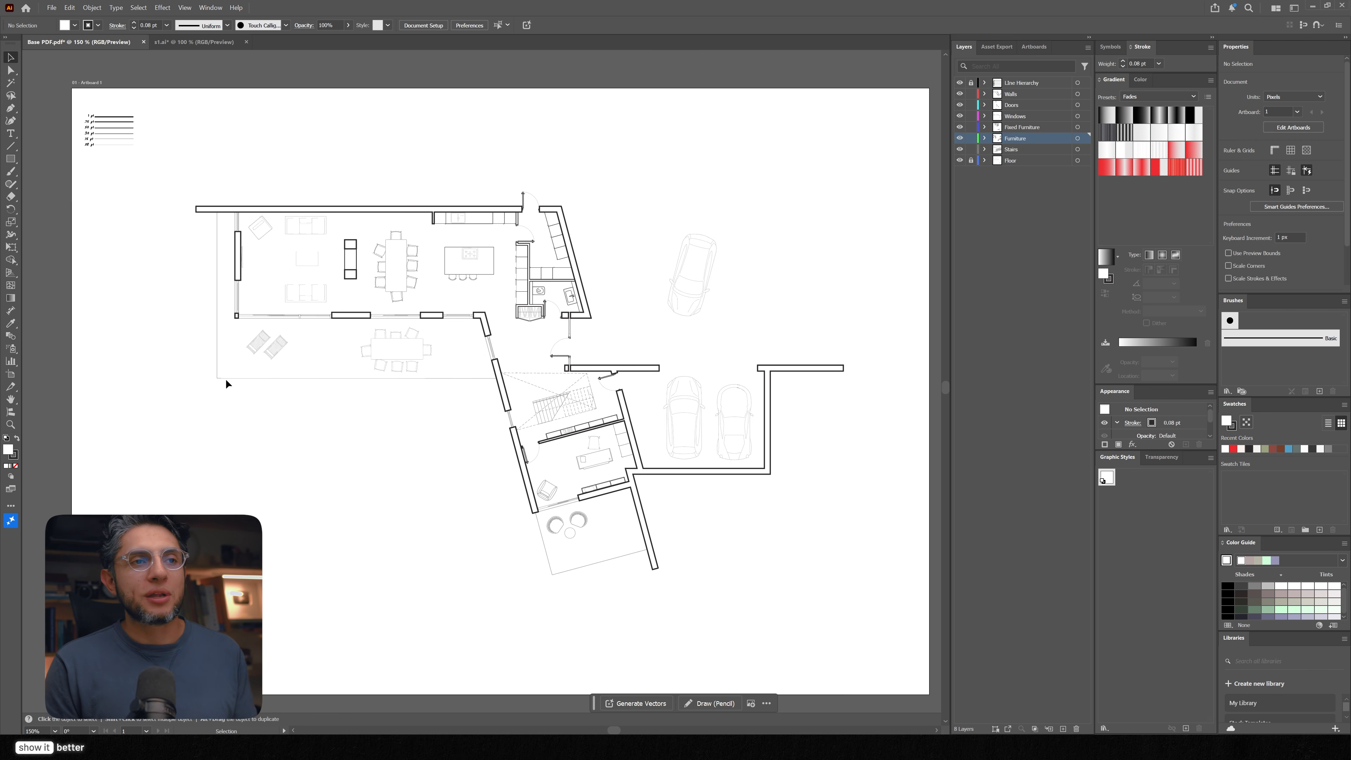
pyautogui.click(969, 161)
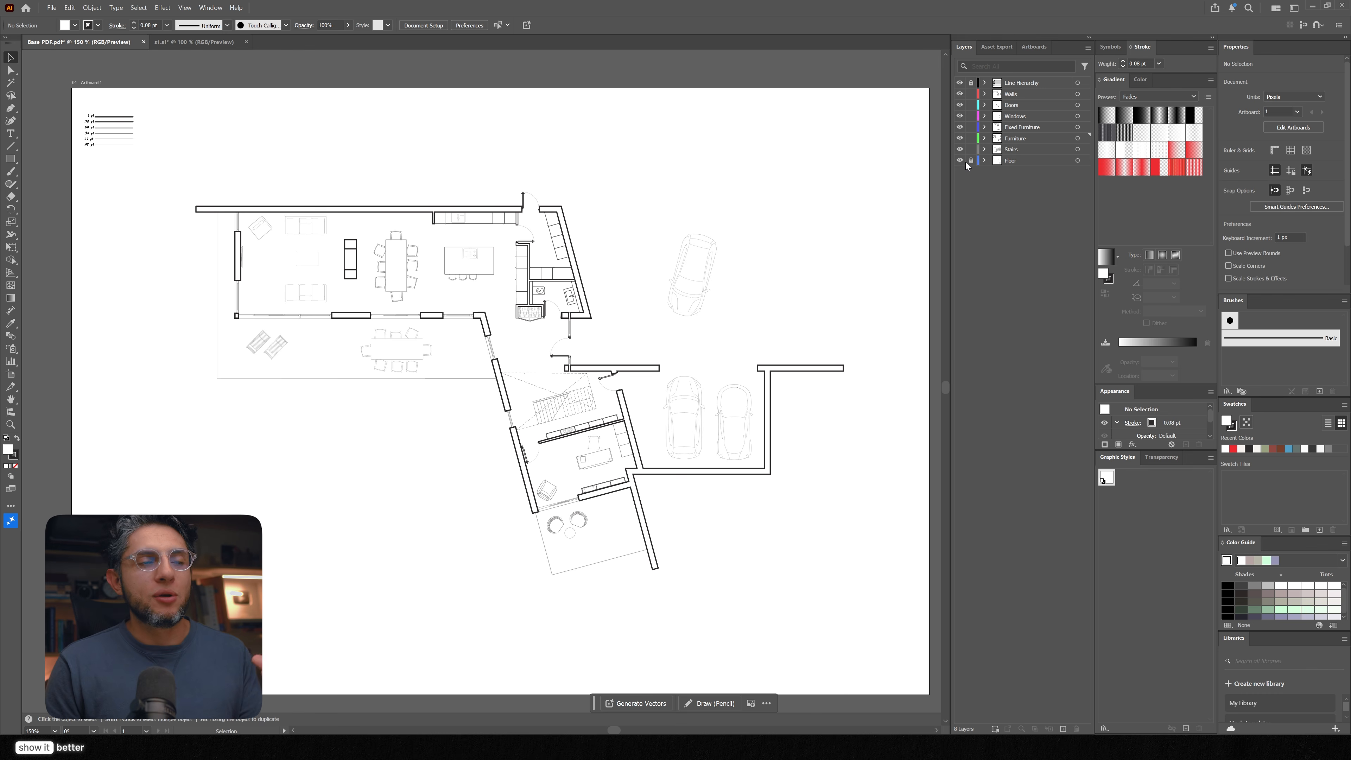
pyautogui.moveTo(841, 165); pyautogui.dragTo(829, 162)
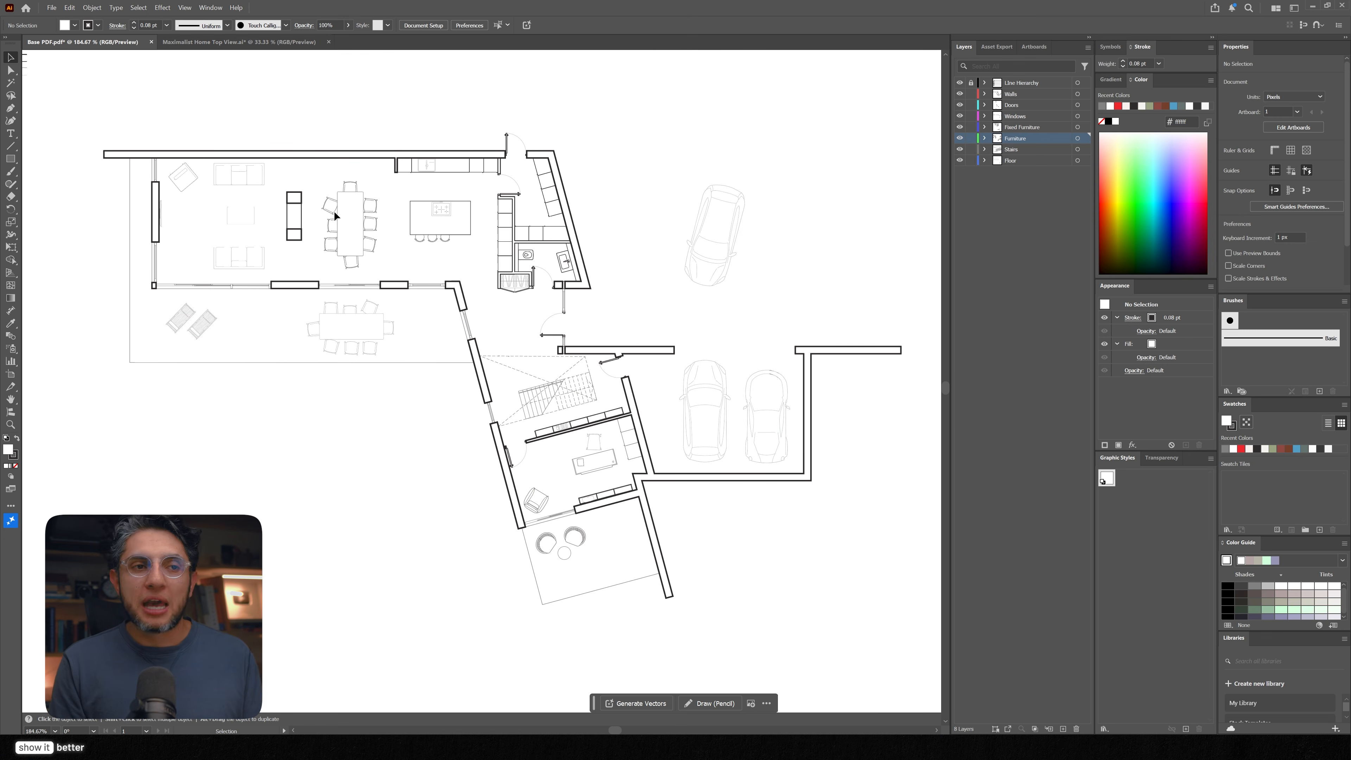
# Step: Switch to the Maximalist Home Top View document and look over its line-drawn and coloured furniture symbols
pyautogui.click(271, 46)
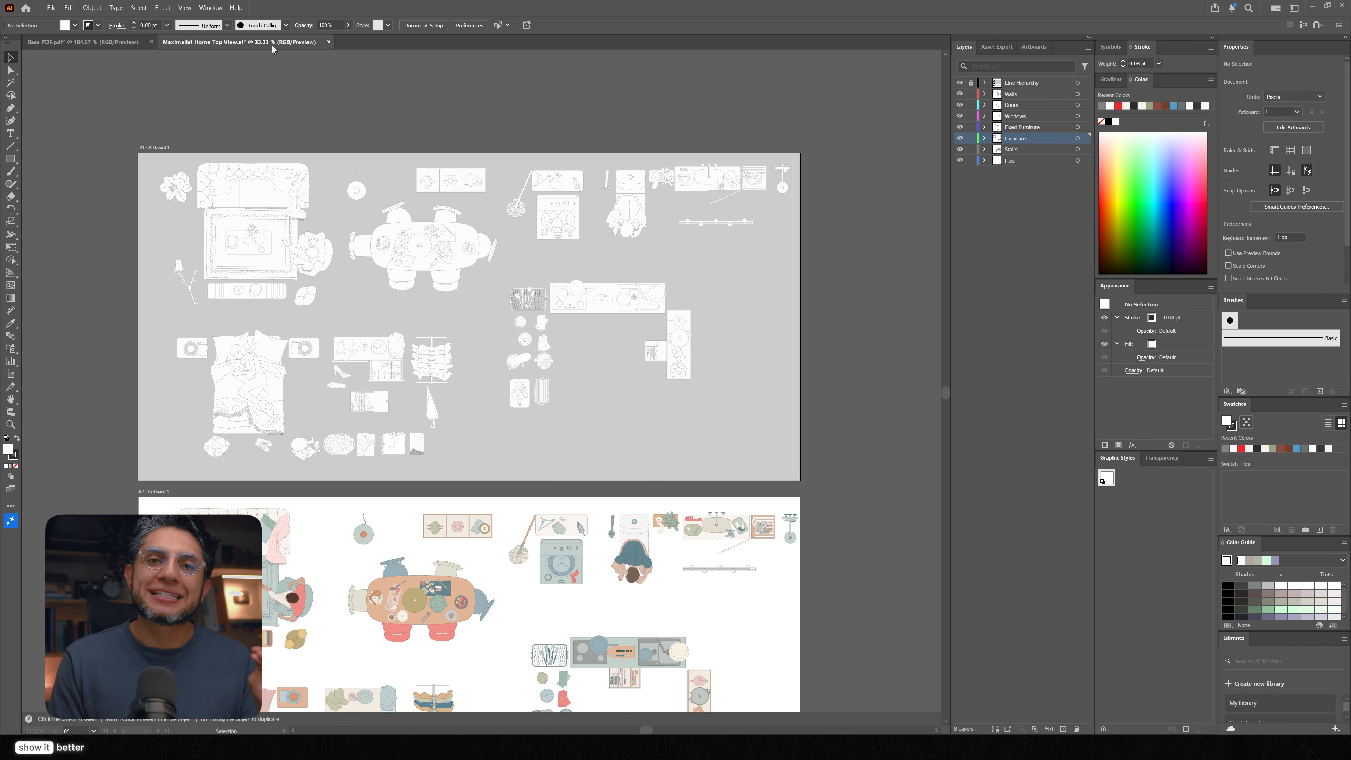
pyautogui.scroll(-3, 457, 281)
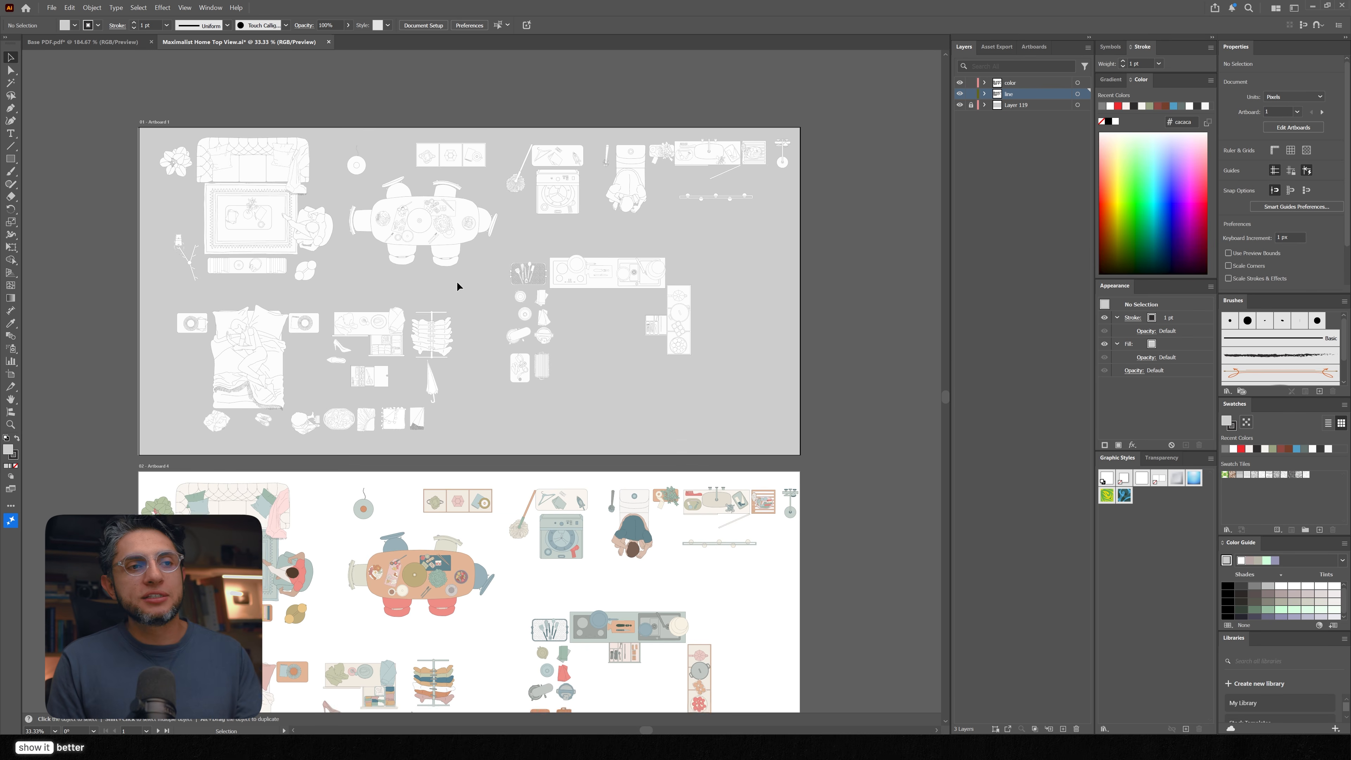
pyautogui.scroll(2, 323, 588)
pyautogui.scroll(1, 282, 566)
pyautogui.scroll(-2, 299, 561)
pyautogui.scroll(2, 301, 562)
pyautogui.scroll(-3, 300, 559)
pyautogui.scroll(1, 304, 550)
pyautogui.scroll(1, 304, 551)
pyautogui.scroll(-1, 300, 548)
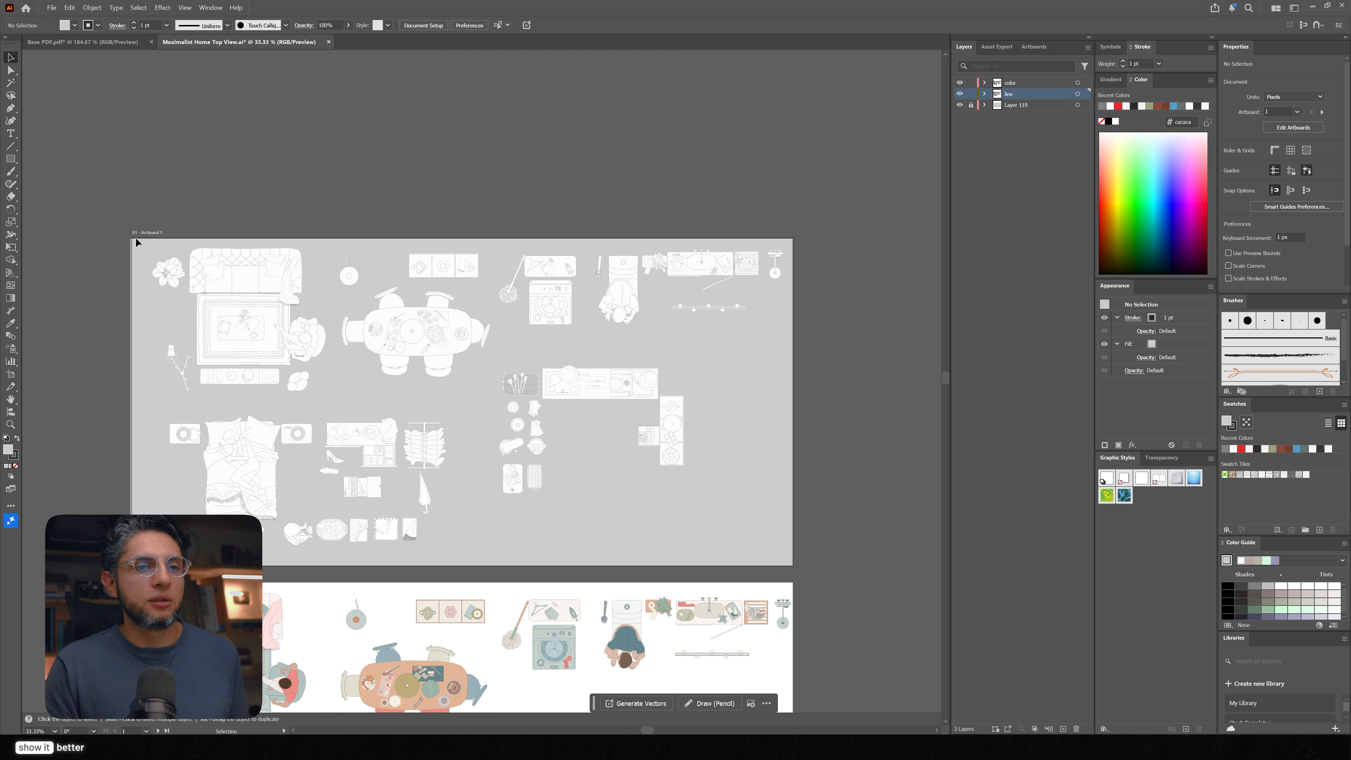
# Step: Copy all the line-drawn furniture symbols on the grey artboard and paste them into the Base PDF document
pyautogui.moveTo(136, 237); pyautogui.dragTo(798, 550)
pyautogui.hotkey('ctrl', 'c')
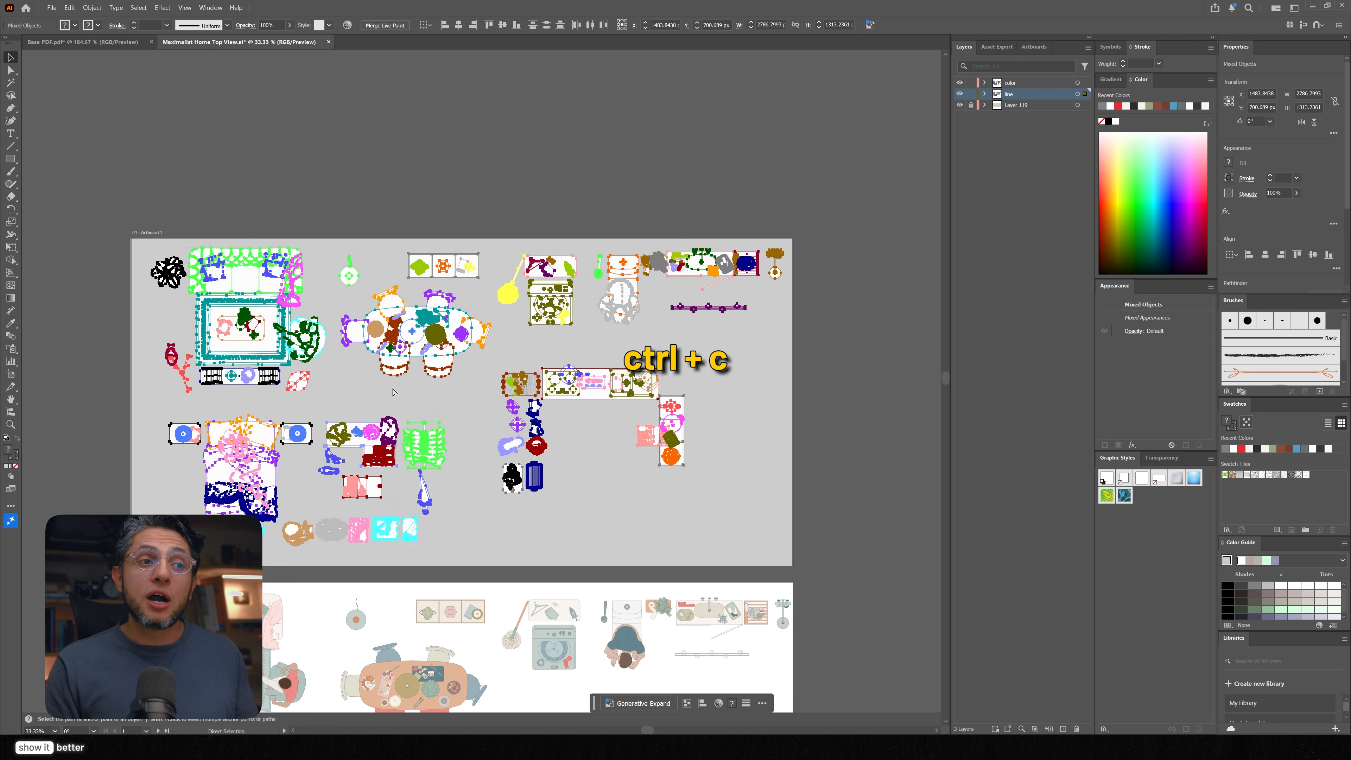
pyautogui.click(106, 42)
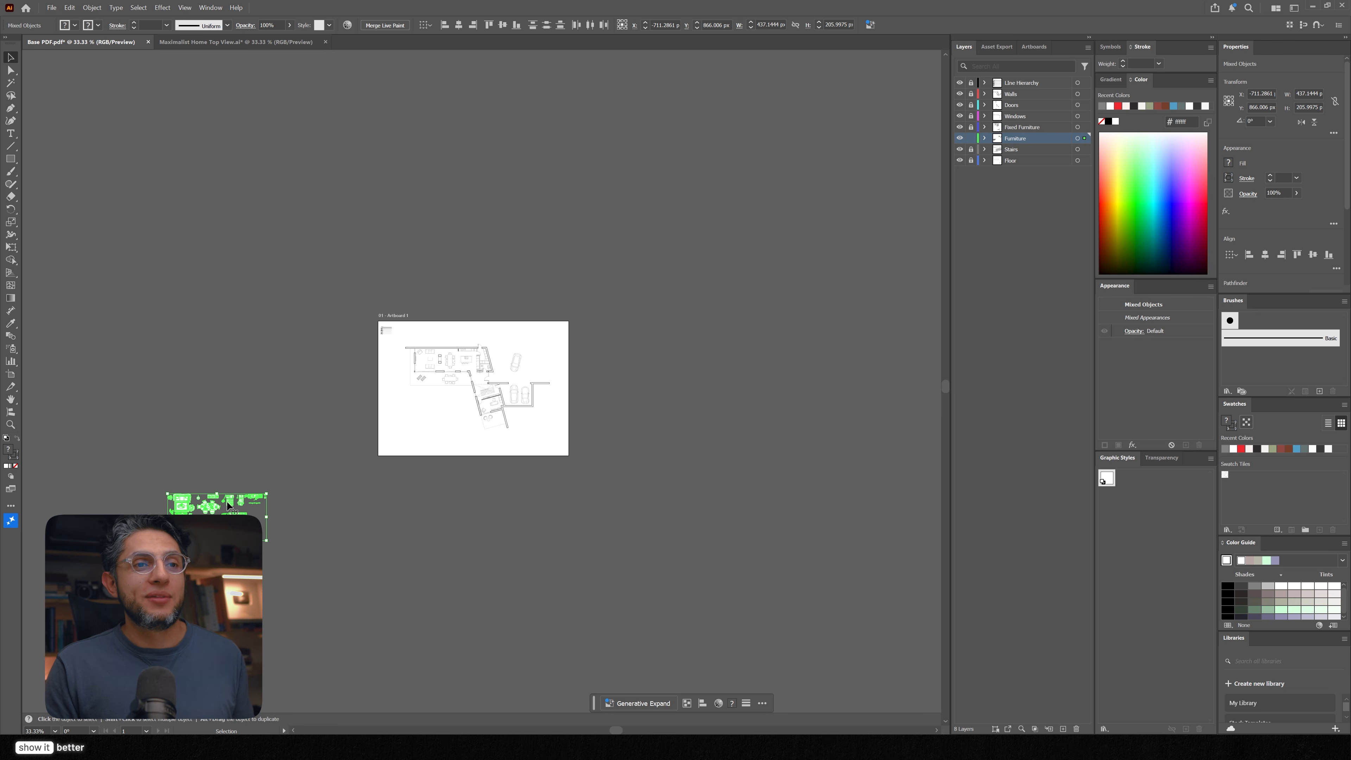
# Step: Move the pasted furniture symbols onto the artboard, into the empty area below the living and terrace spaces
pyautogui.moveTo(234, 496); pyautogui.dragTo(436, 362)
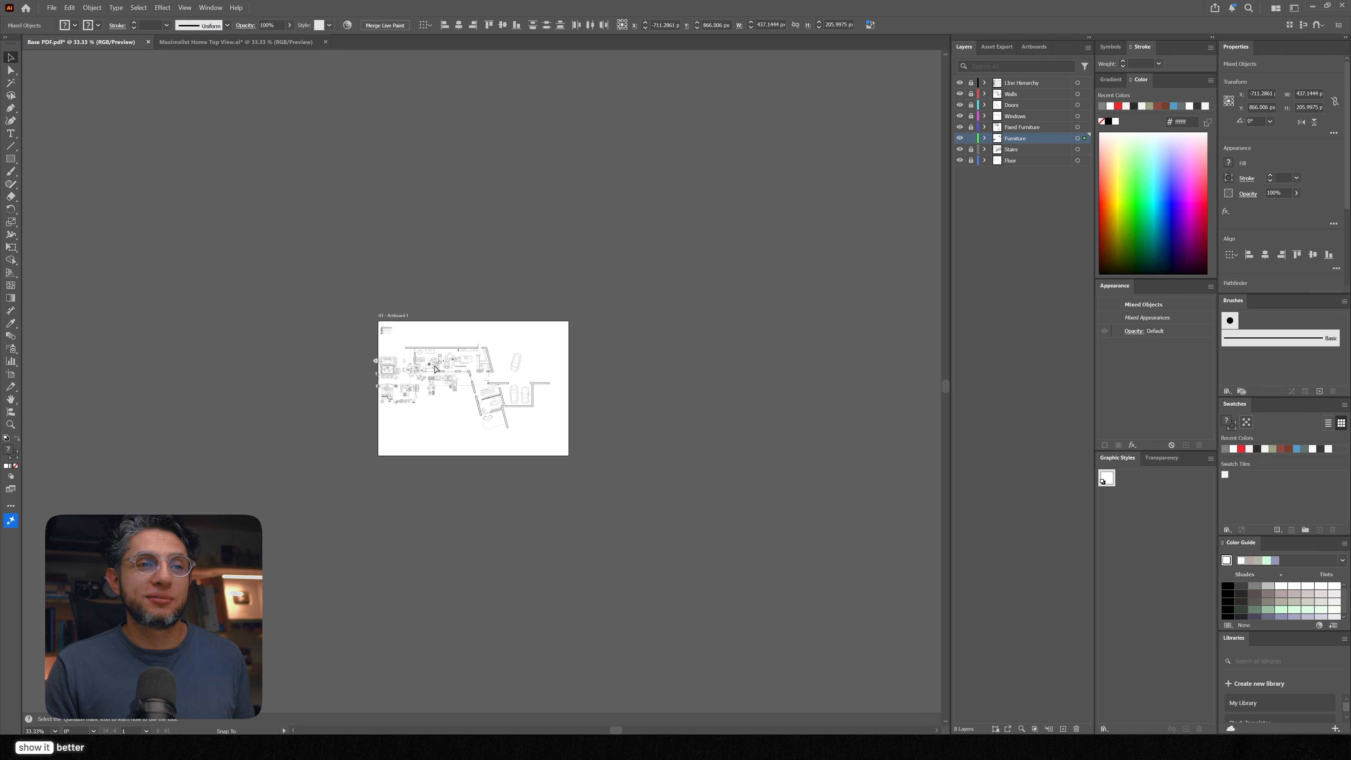
pyautogui.scroll(2, 417, 386)
pyautogui.scroll(5, 417, 385)
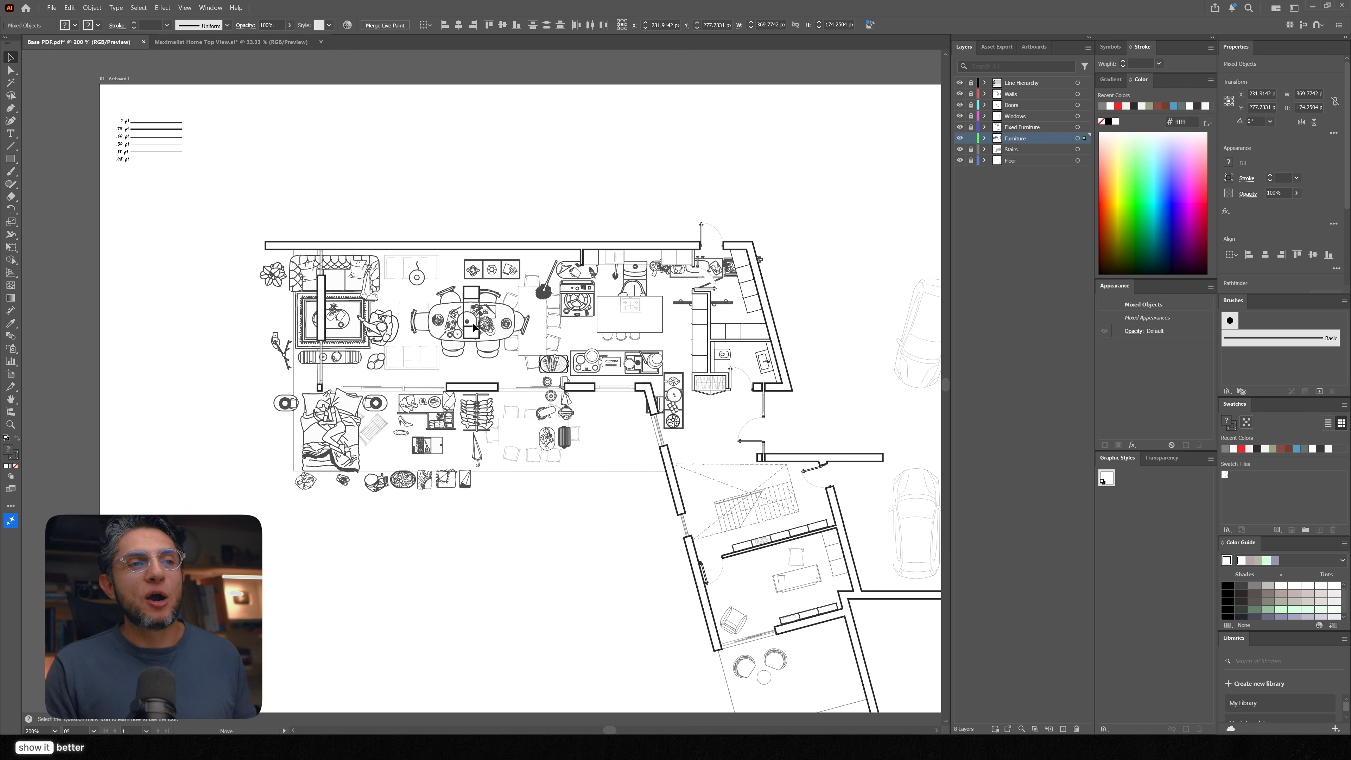
pyautogui.moveTo(555, 343); pyautogui.dragTo(568, 341)
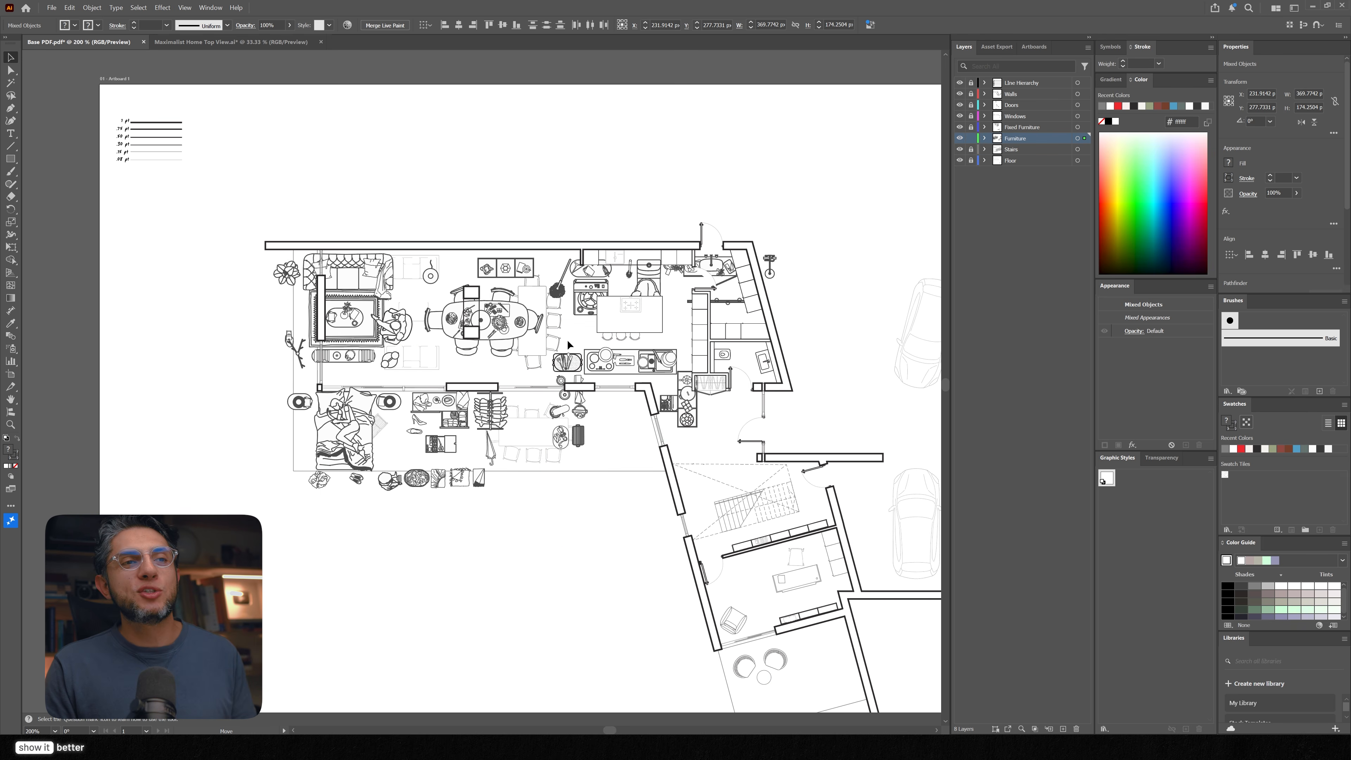
pyautogui.scroll(-3, 567, 339)
pyautogui.moveTo(493, 409); pyautogui.dragTo(424, 550)
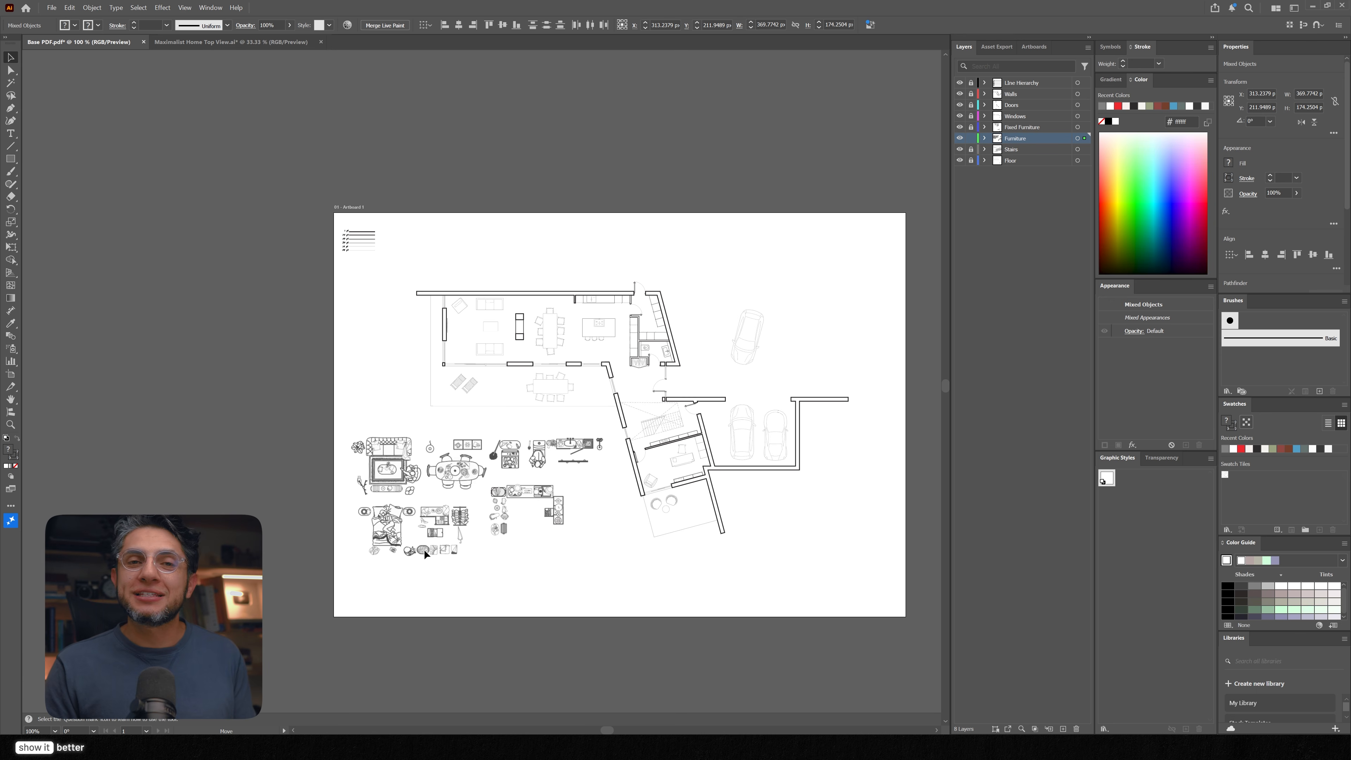
pyautogui.scroll(2, 432, 541)
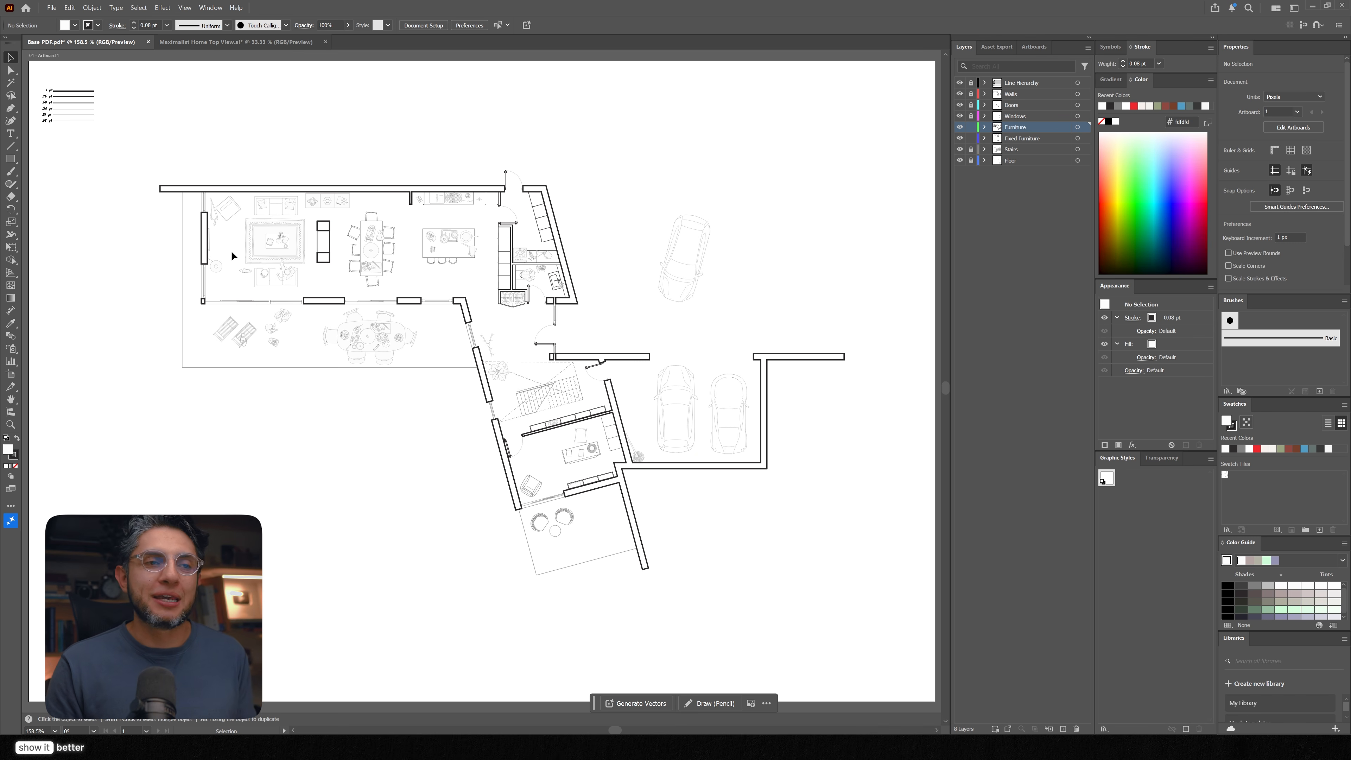
# Step: Examine the furnished living, dining, kitchen and terrace areas of the plan up close
pyautogui.press('z')
pyautogui.moveTo(222, 240); pyautogui.dragTo(479, 350)
pyautogui.moveTo(681, 392); pyautogui.dragTo(492, 403)
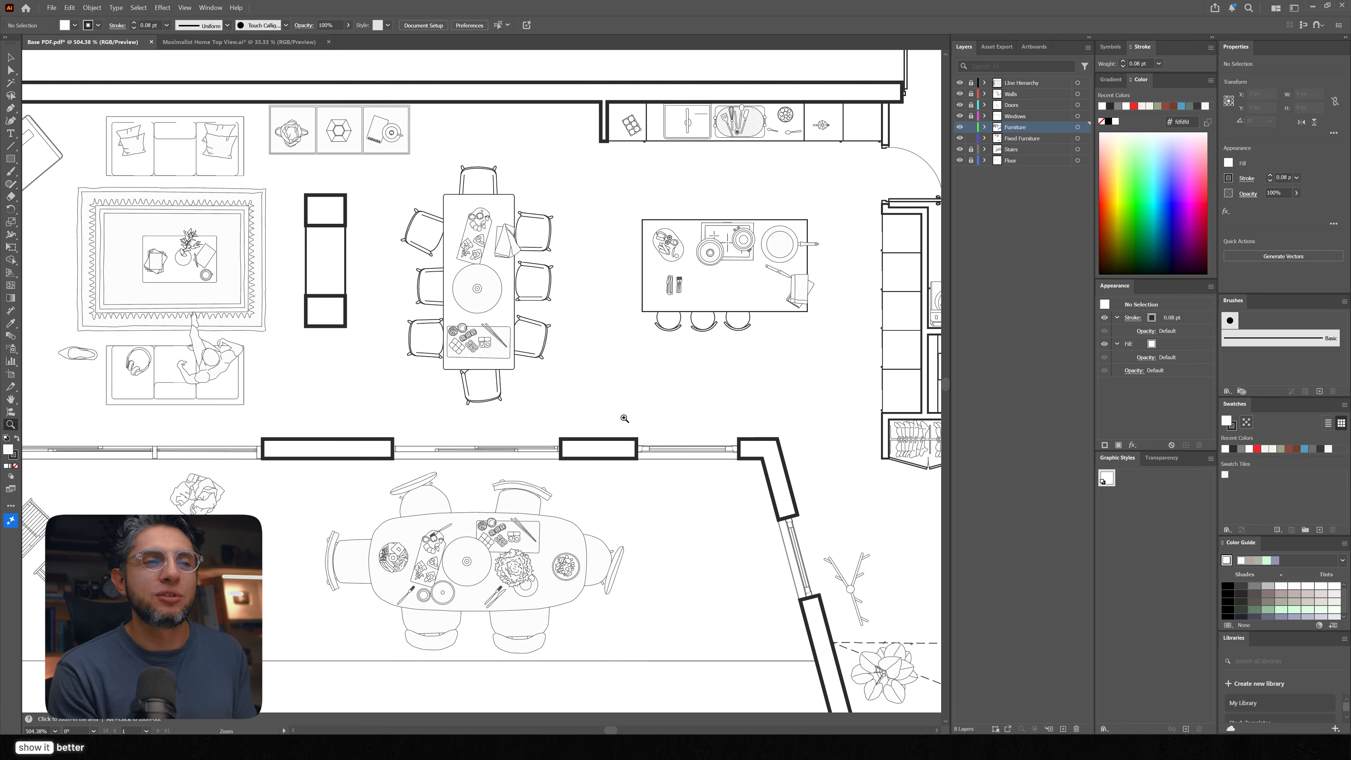
pyautogui.moveTo(698, 430); pyautogui.dragTo(430, 336)
pyautogui.moveTo(652, 439); pyautogui.dragTo(530, 150)
pyautogui.moveTo(639, 398); pyautogui.dragTo(616, 274)
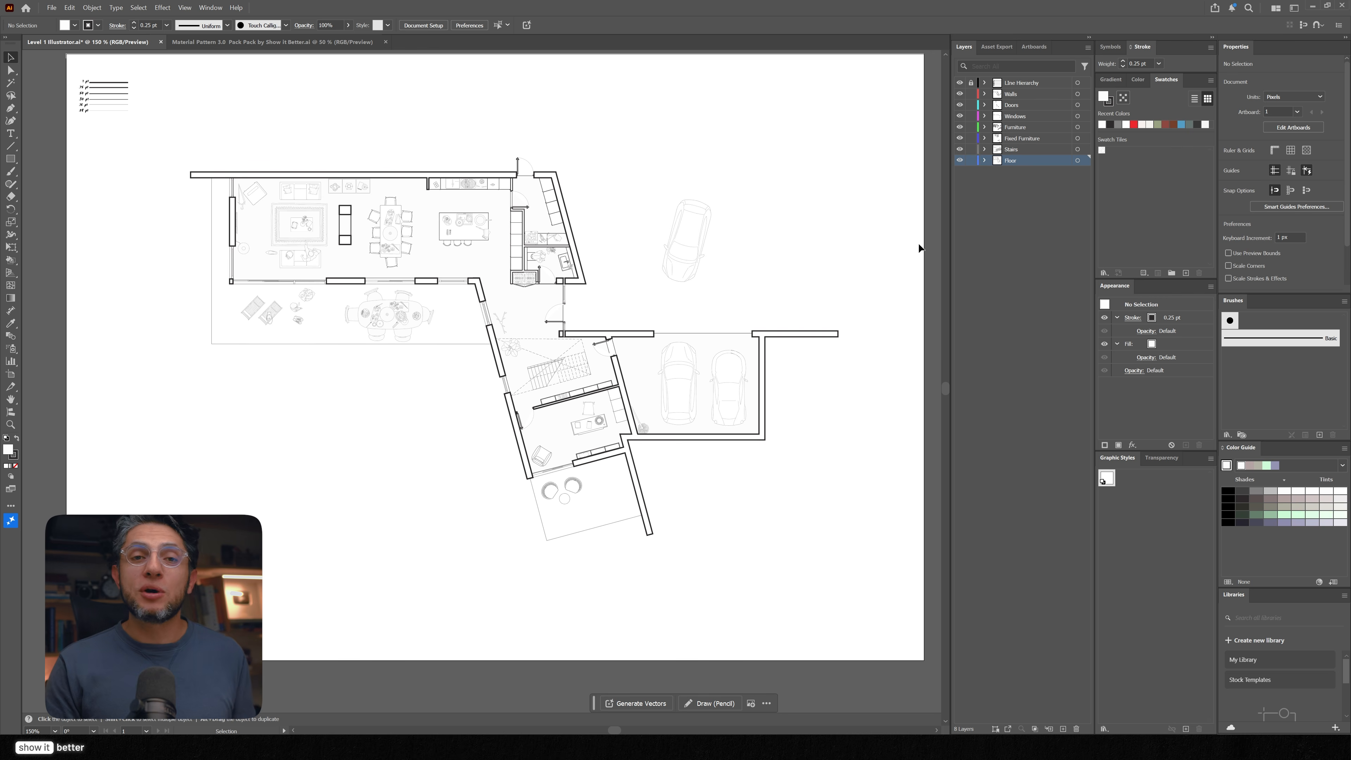
# Step: Hide all layers except Line Hierarchy and Floor, and fill the main interior floor with a horizontal line pattern from the Basic Graphics_Lines library
pyautogui.moveTo(959, 105); pyautogui.dragTo(959, 94)
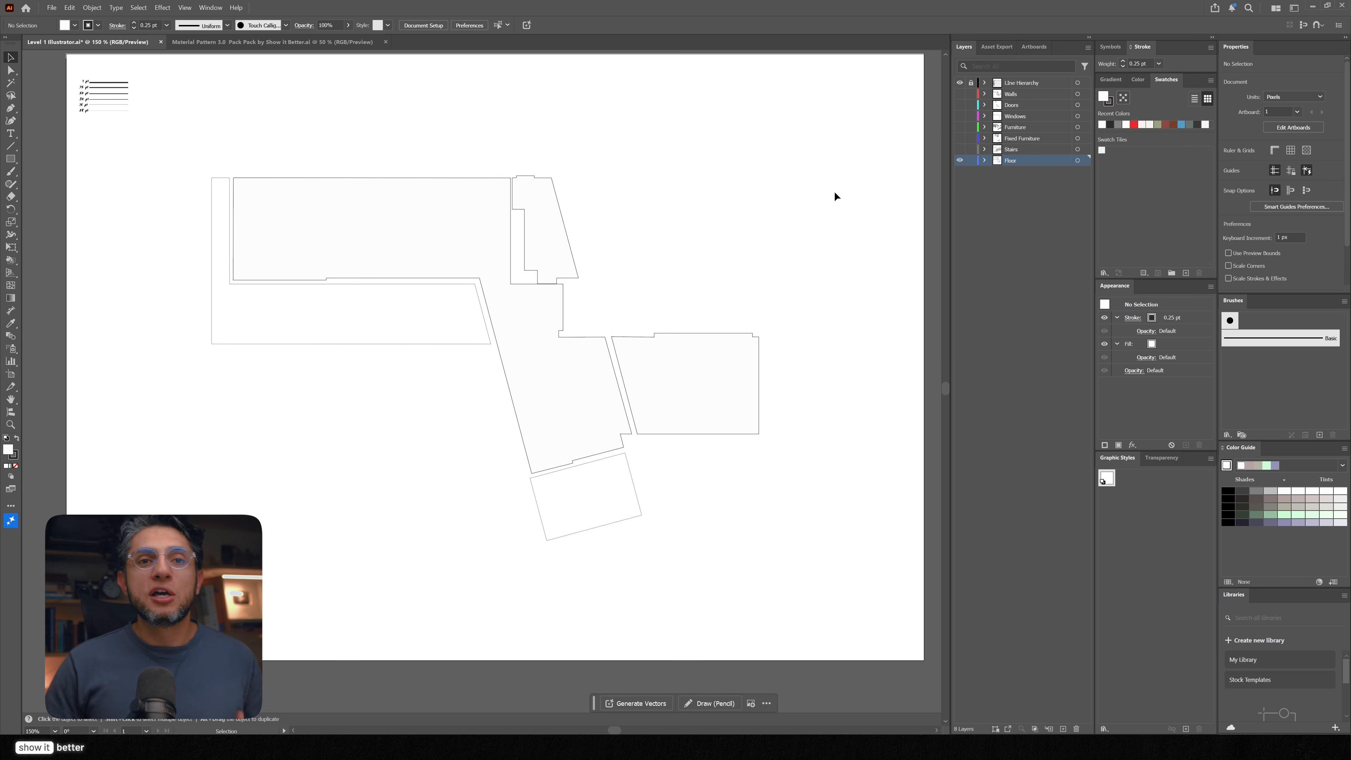
pyautogui.click(518, 284)
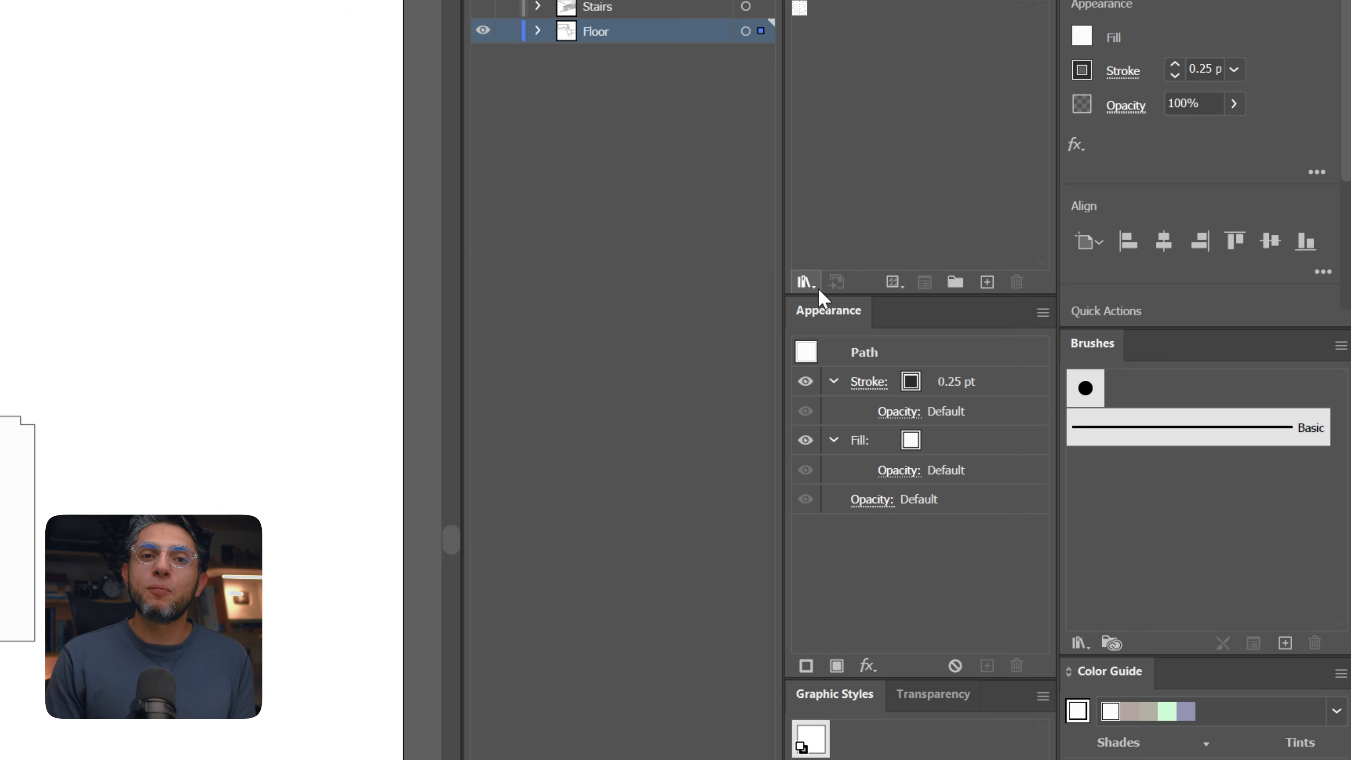
pyautogui.click(1104, 273)
pyautogui.moveTo(899, 439)
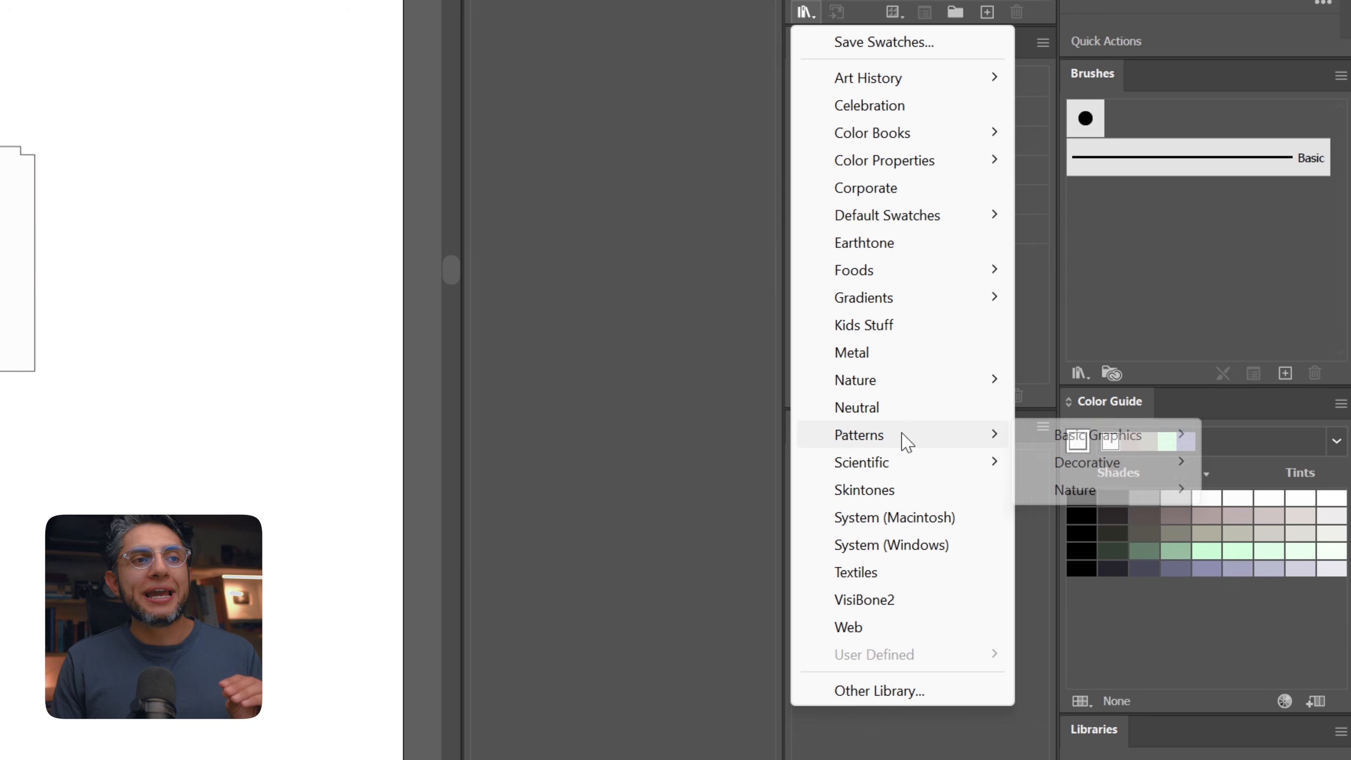
pyautogui.moveTo(1080, 439)
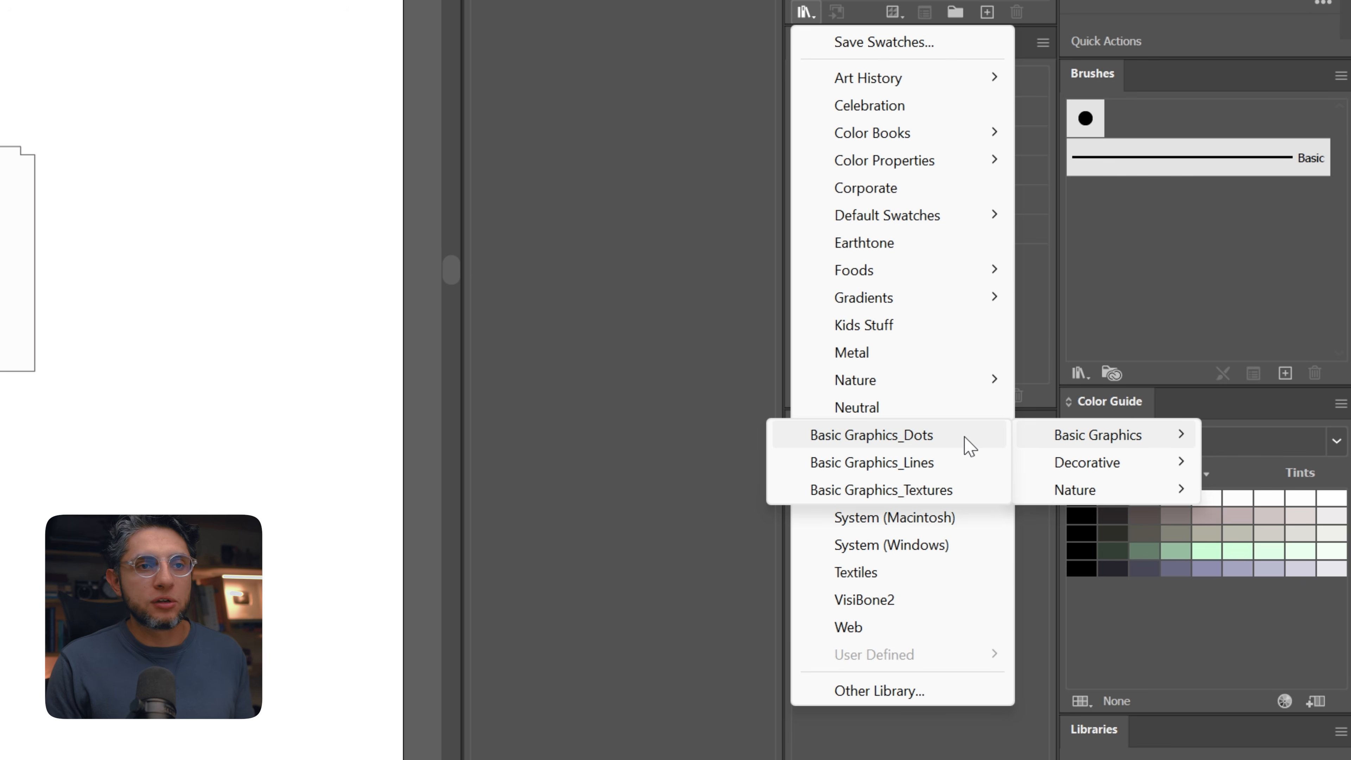
pyautogui.click(941, 470)
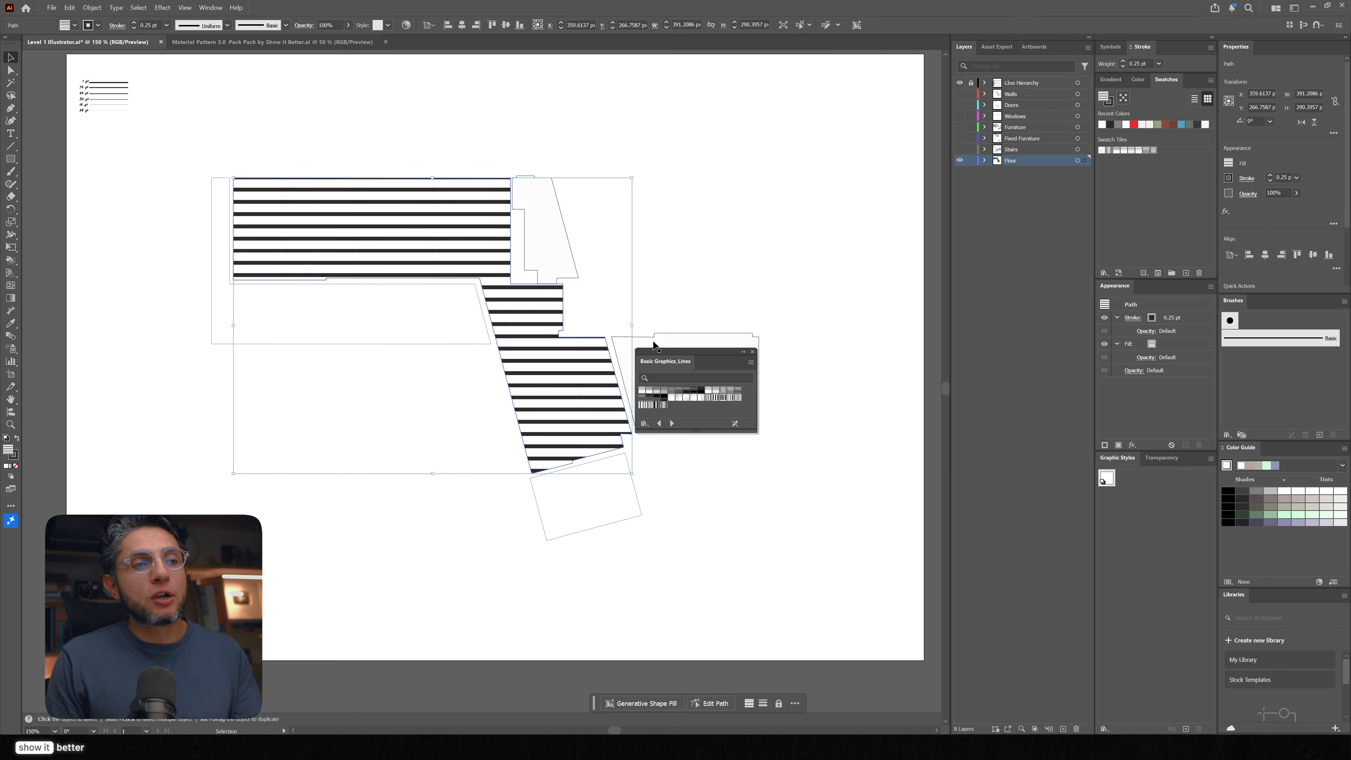
# Step: Copy the Concrete floor, Herringbone pavement, Parking tiles and Round rooftiles swatches from the Material Pattern 3.0 Pack document
pyautogui.click(304, 43)
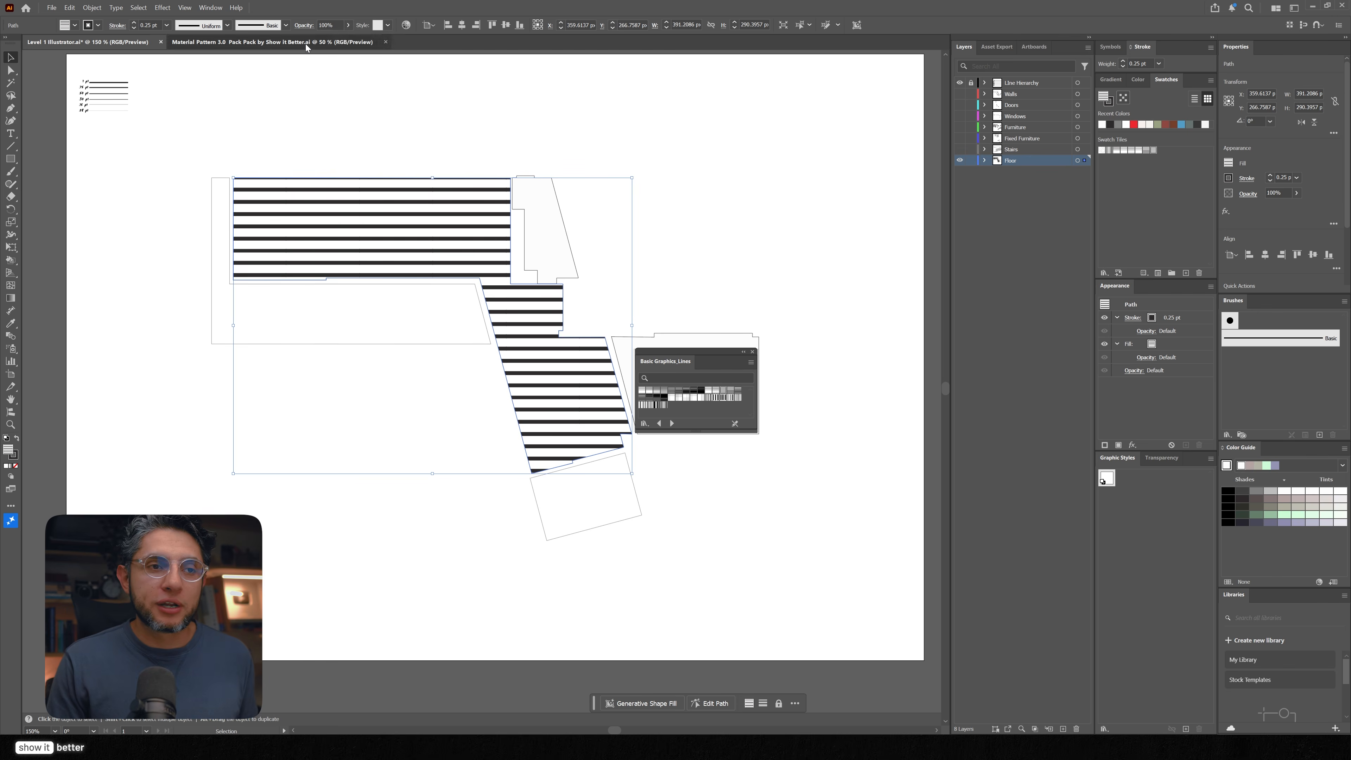
pyautogui.moveTo(519, 292); pyautogui.dragTo(451, 182)
pyautogui.moveTo(390, 332); pyautogui.dragTo(396, 401)
pyautogui.click(456, 223)
pyautogui.keyDown('shift'); pyautogui.click(458, 293); pyautogui.keyUp('shift')
pyautogui.keyDown('shift'); pyautogui.click(346, 416); pyautogui.keyUp('shift')
pyautogui.keyDown('shift'); pyautogui.click(437, 446); pyautogui.keyUp('shift')
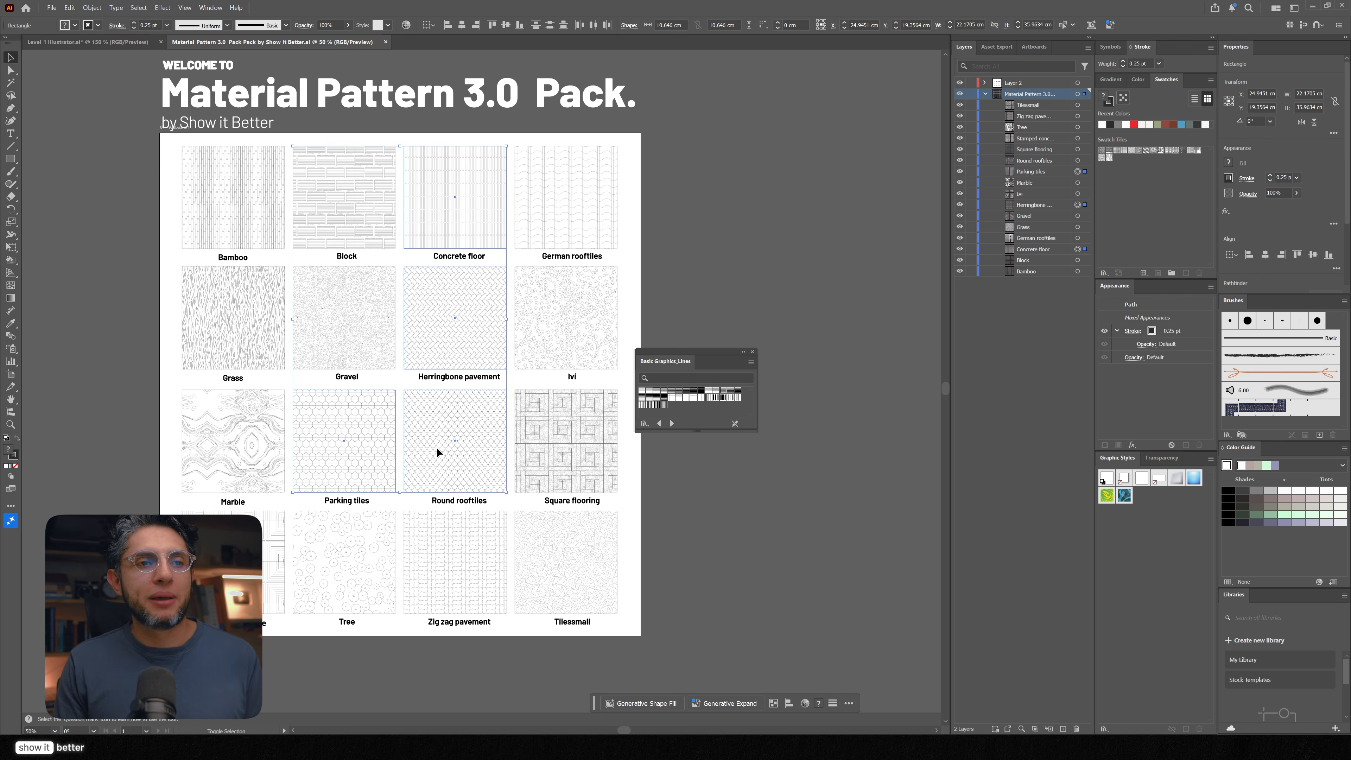
pyautogui.hotkey('ctrl', 'c')
# Step: Paste the copied pattern swatches into the Level 1 Illustrator document and place them in the empty area beside the entrance
pyautogui.hotkey('ctrl', 'Tab')
pyautogui.hotkey('ctrl', 'v')
pyautogui.moveTo(593, 291); pyautogui.dragTo(771, 204)
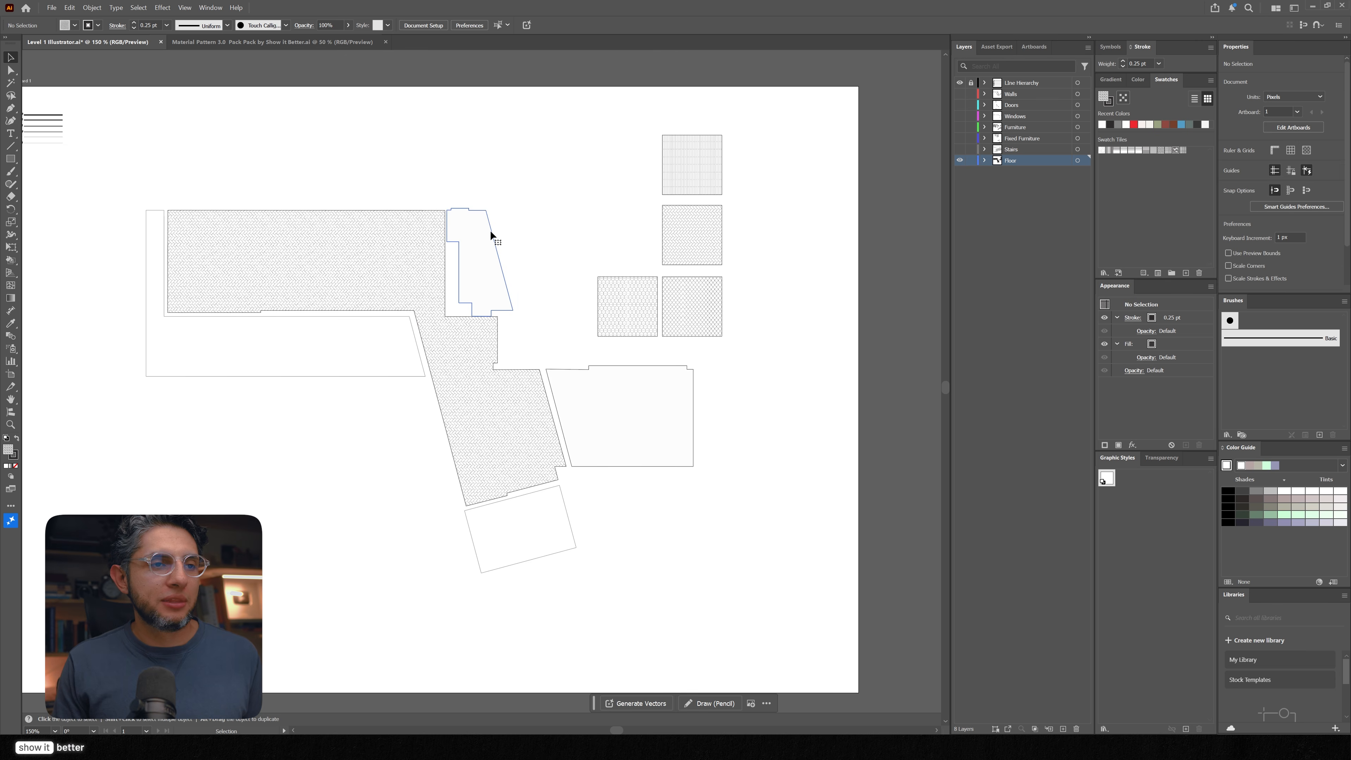
# Step: Fill the angled utility and bathroom floor by sampling the hexagonal Parking tiles swatch with the Eyedropper
pyautogui.click(490, 231)
pyautogui.press('i')
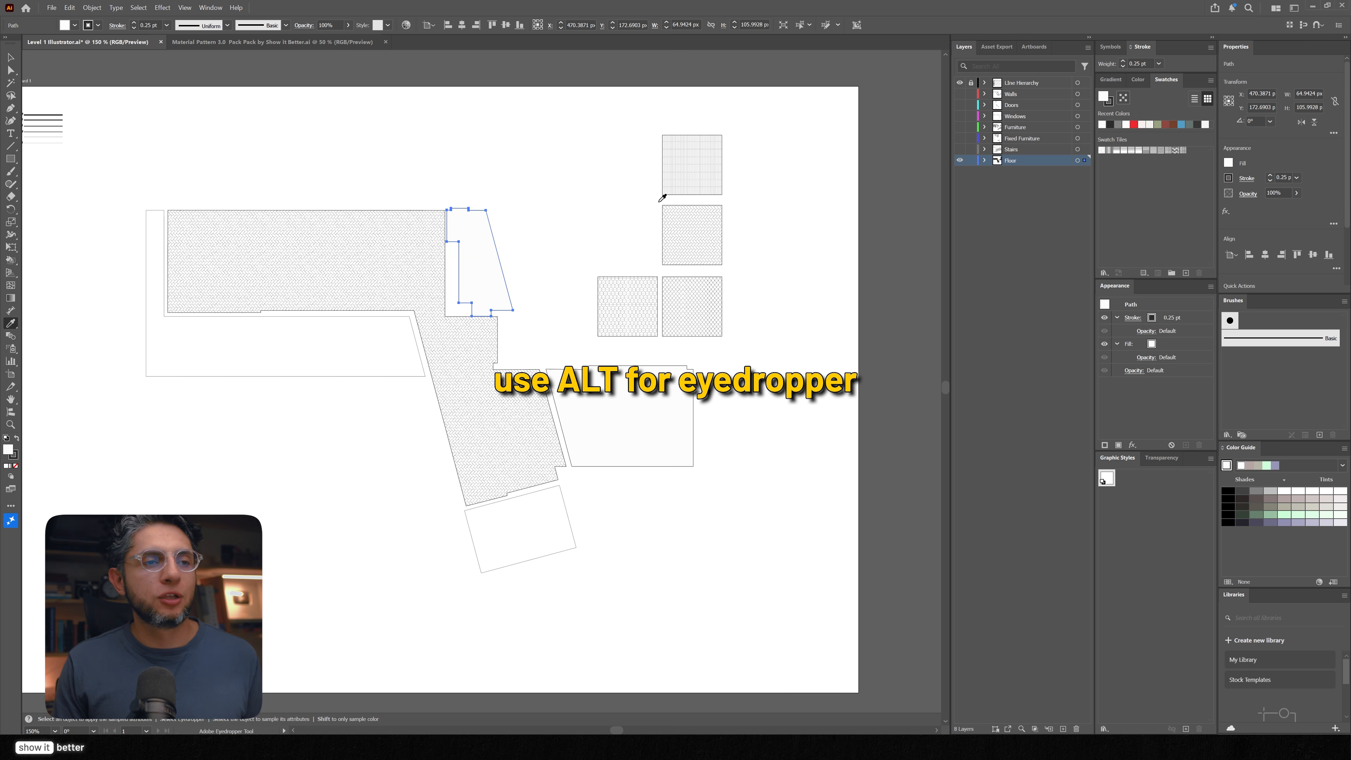
pyautogui.click(641, 282)
# Step: Scale only the hexagonal tile pattern in the utility and bathroom floor uniformly to 48%, leaving the shape itself untransformed
pyautogui.hotkey('ctrl', '+')
pyautogui.rightClick(524, 241)
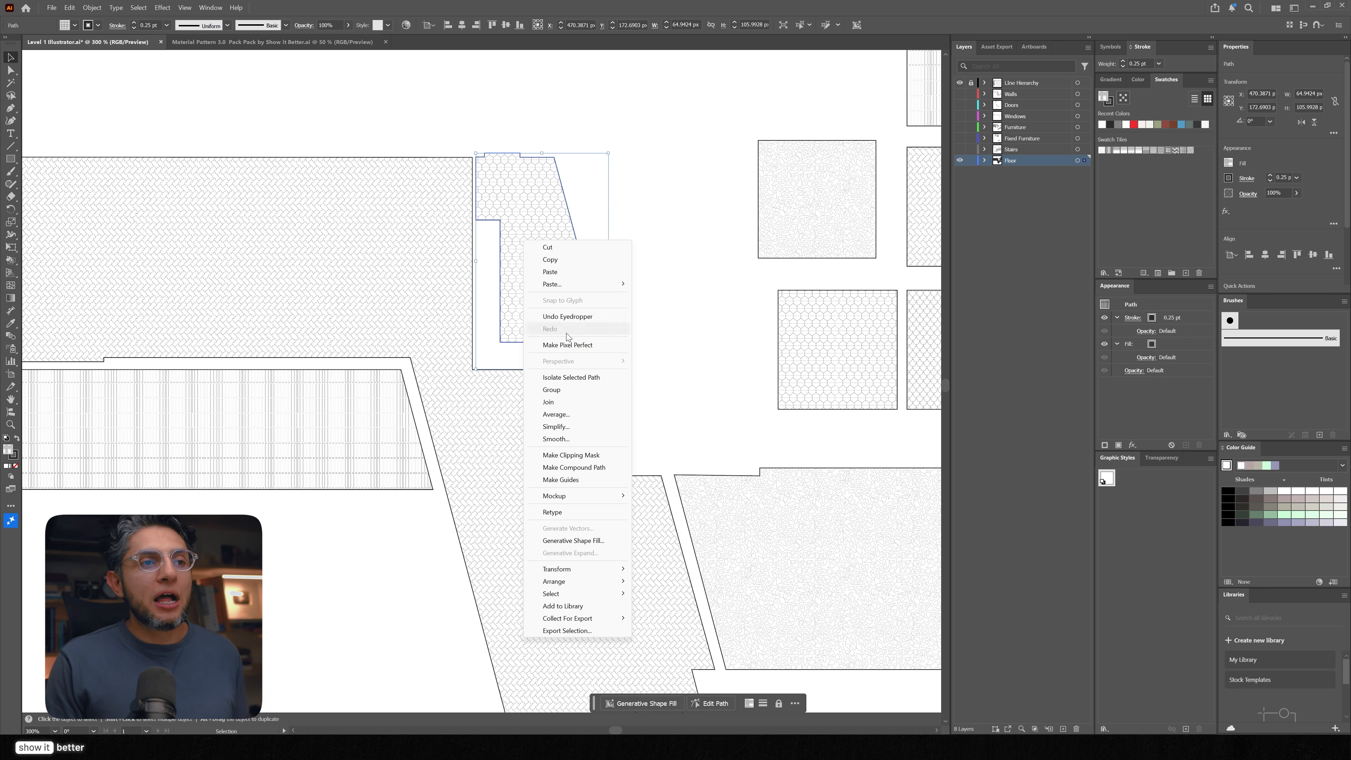
pyautogui.moveTo(595, 570)
pyautogui.click(659, 623)
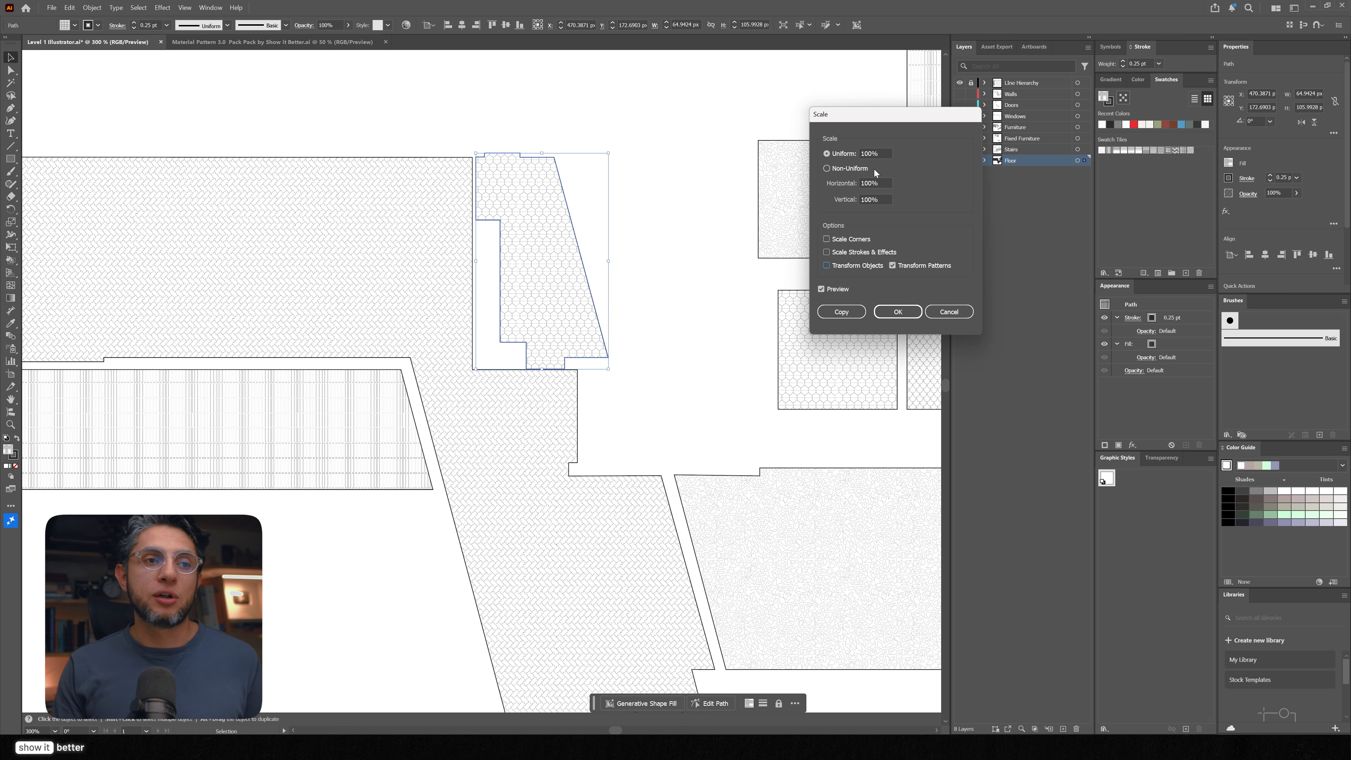
pyautogui.write('48')
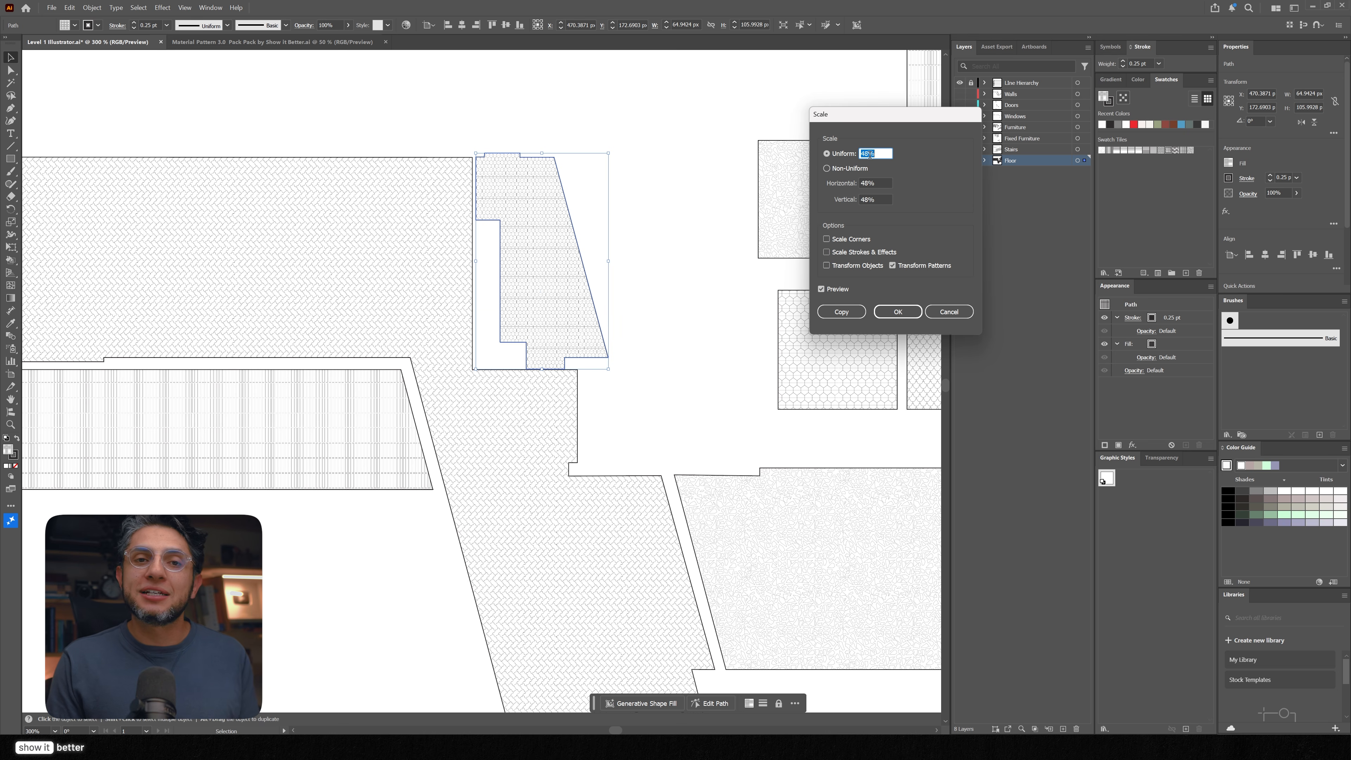
pyautogui.press('Return')
# Step: Open the Scale transformation settings for the herringbone-filled main interior floor
pyautogui.rightClick(375, 314)
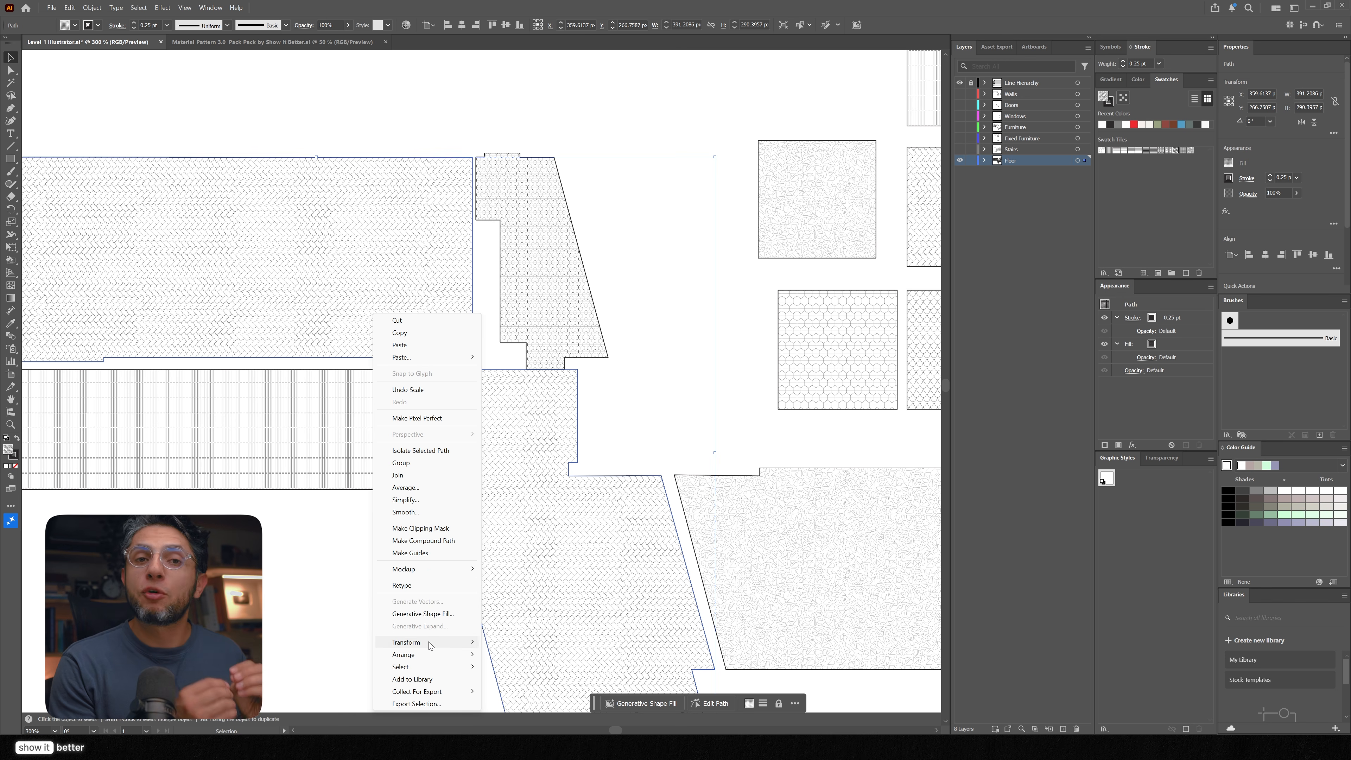
pyautogui.moveTo(432, 646)
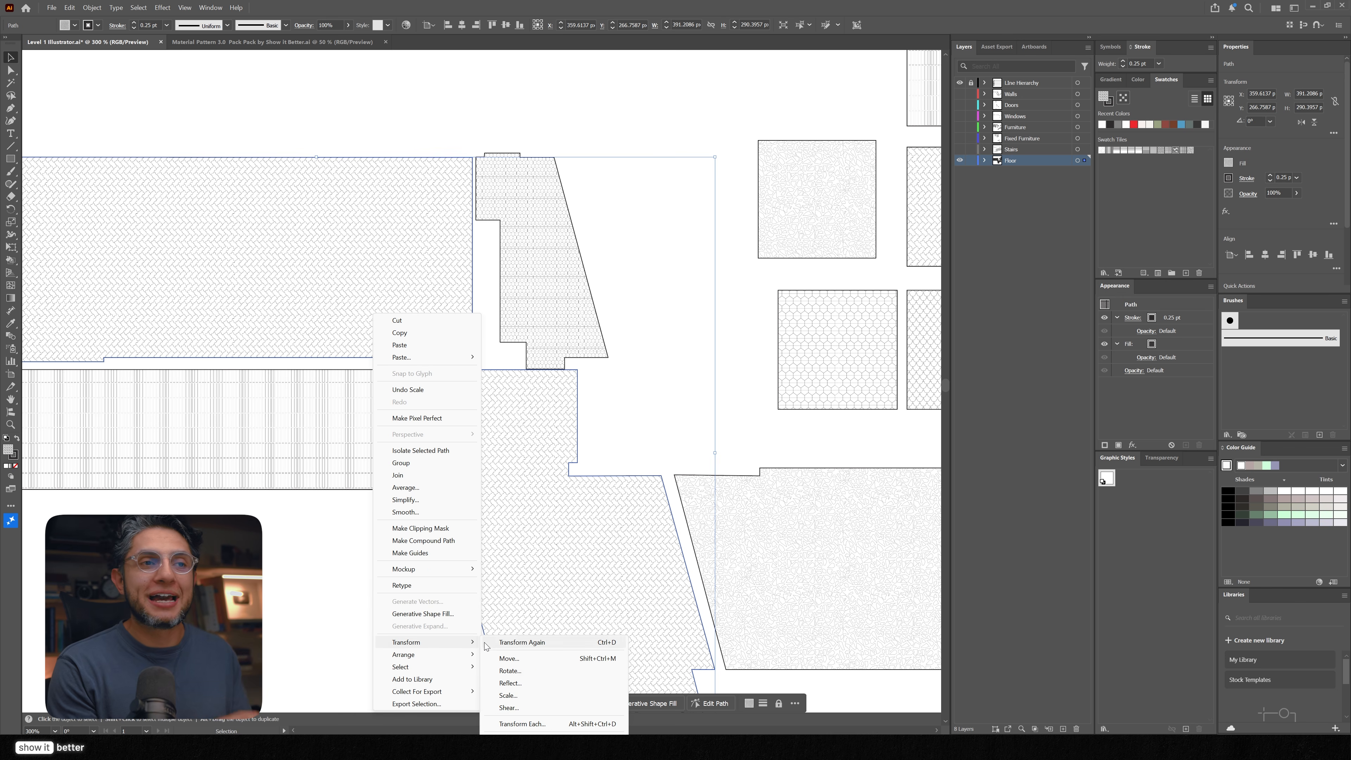
pyautogui.click(508, 696)
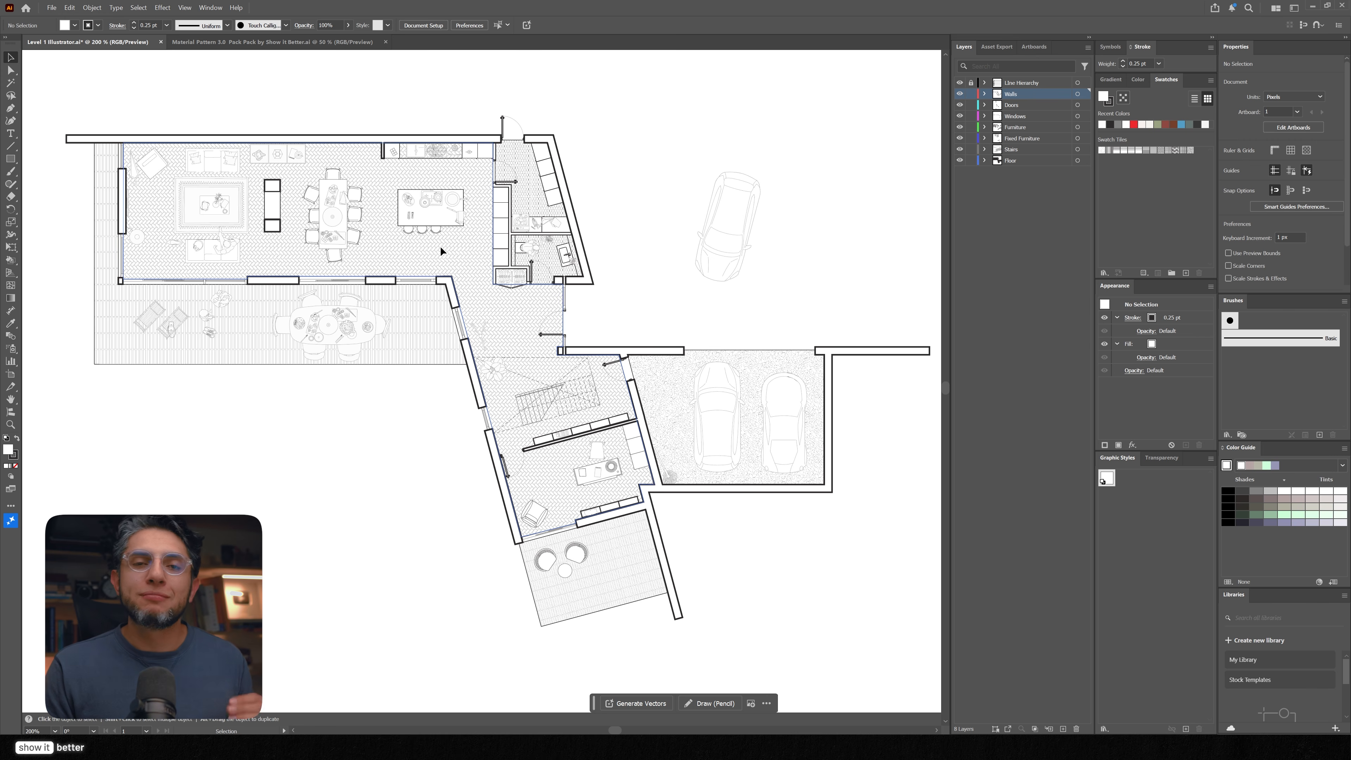
# Step: Set the opacity of the herringbone main interior floor to 50%
pyautogui.click(441, 252)
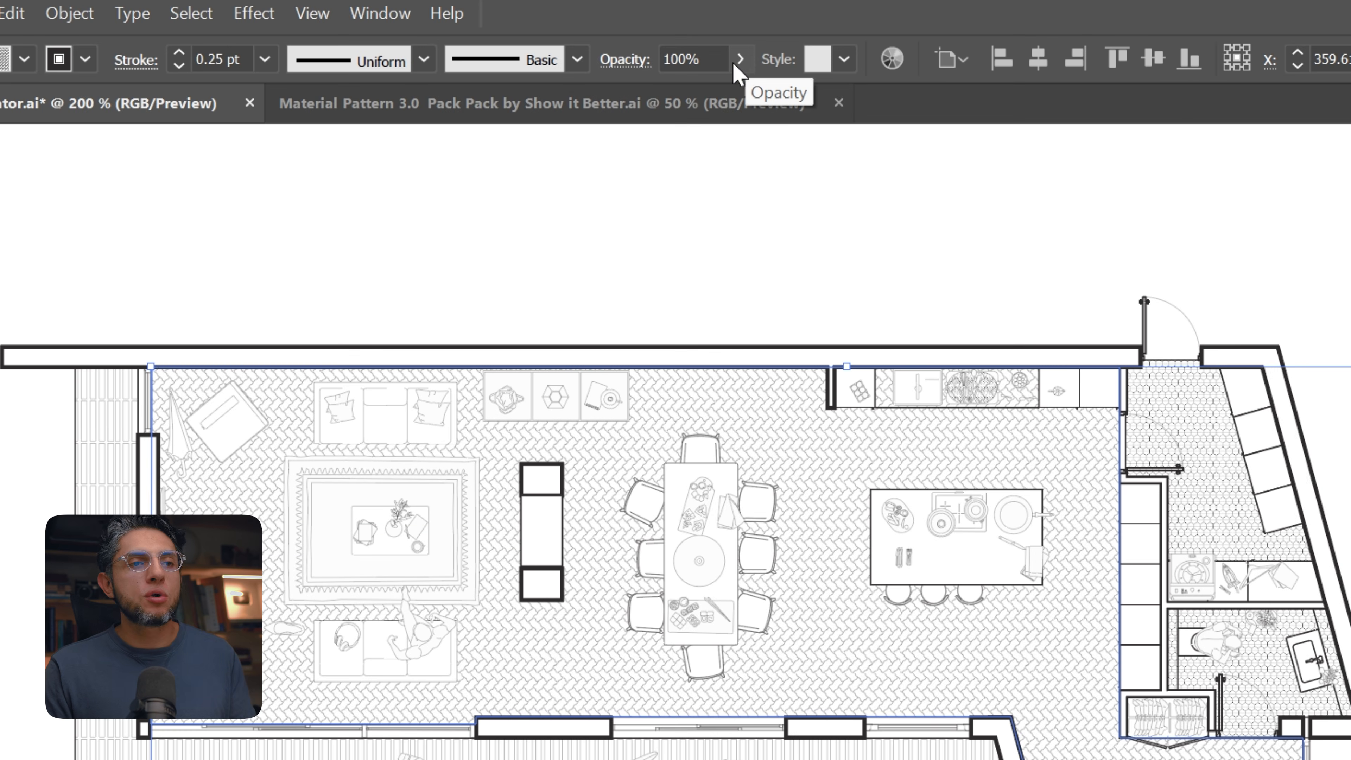
pyautogui.click(716, 61)
pyautogui.write('50')
pyautogui.press('Return')
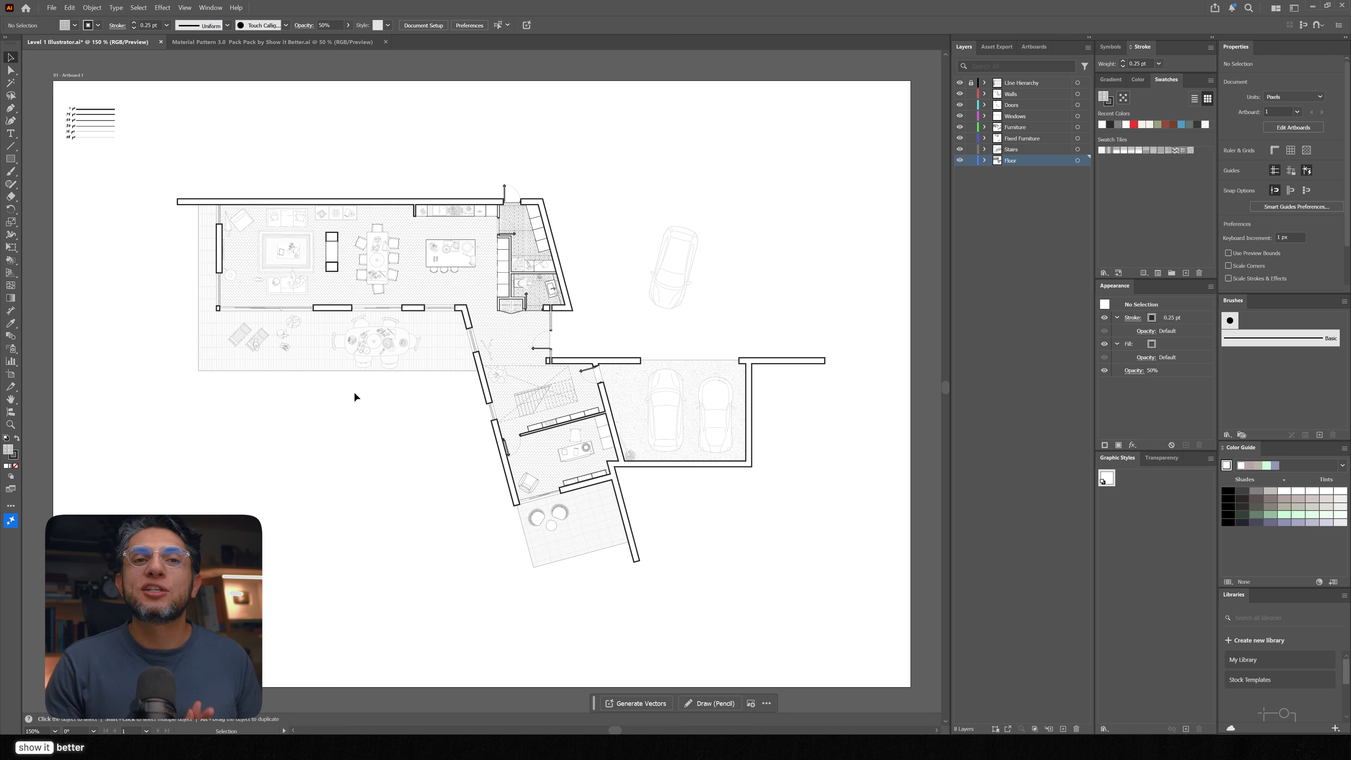
pyautogui.click(54, 731)
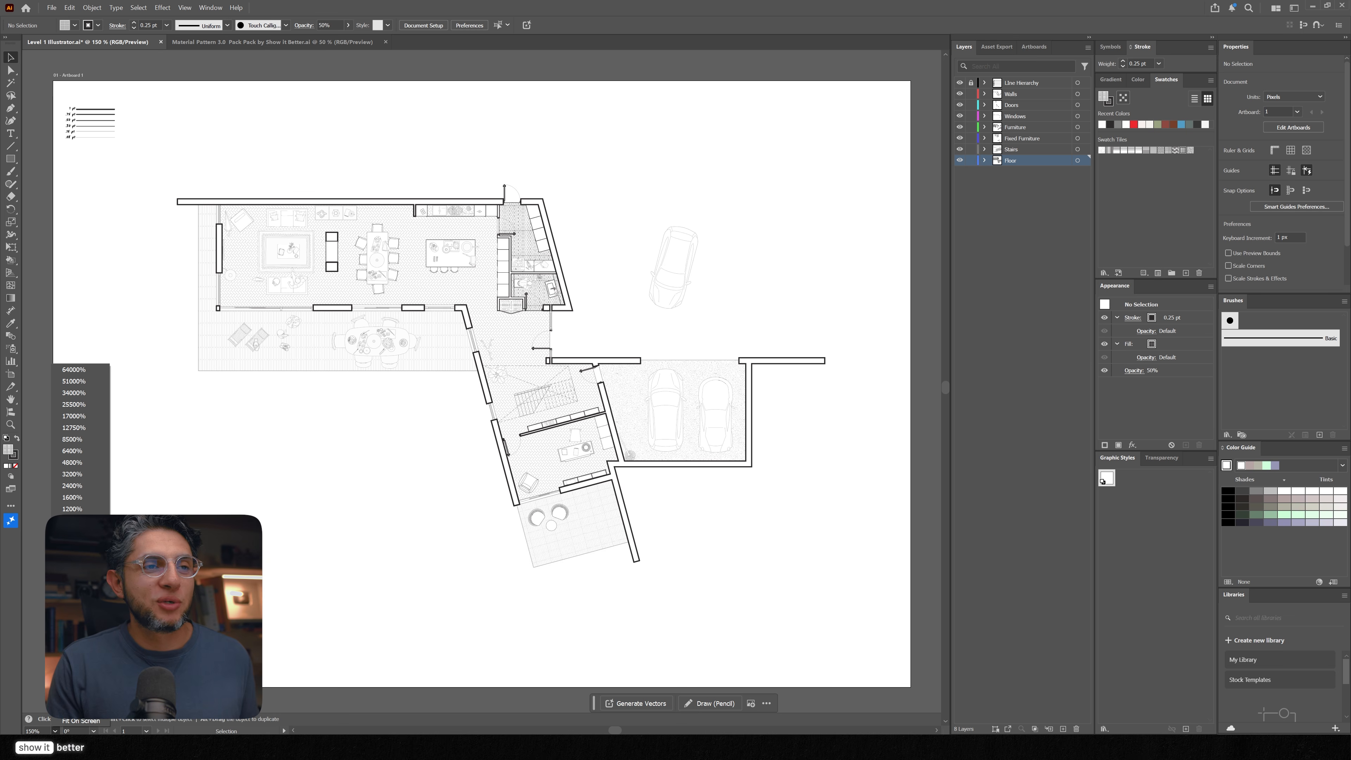
pyautogui.click(73, 636)
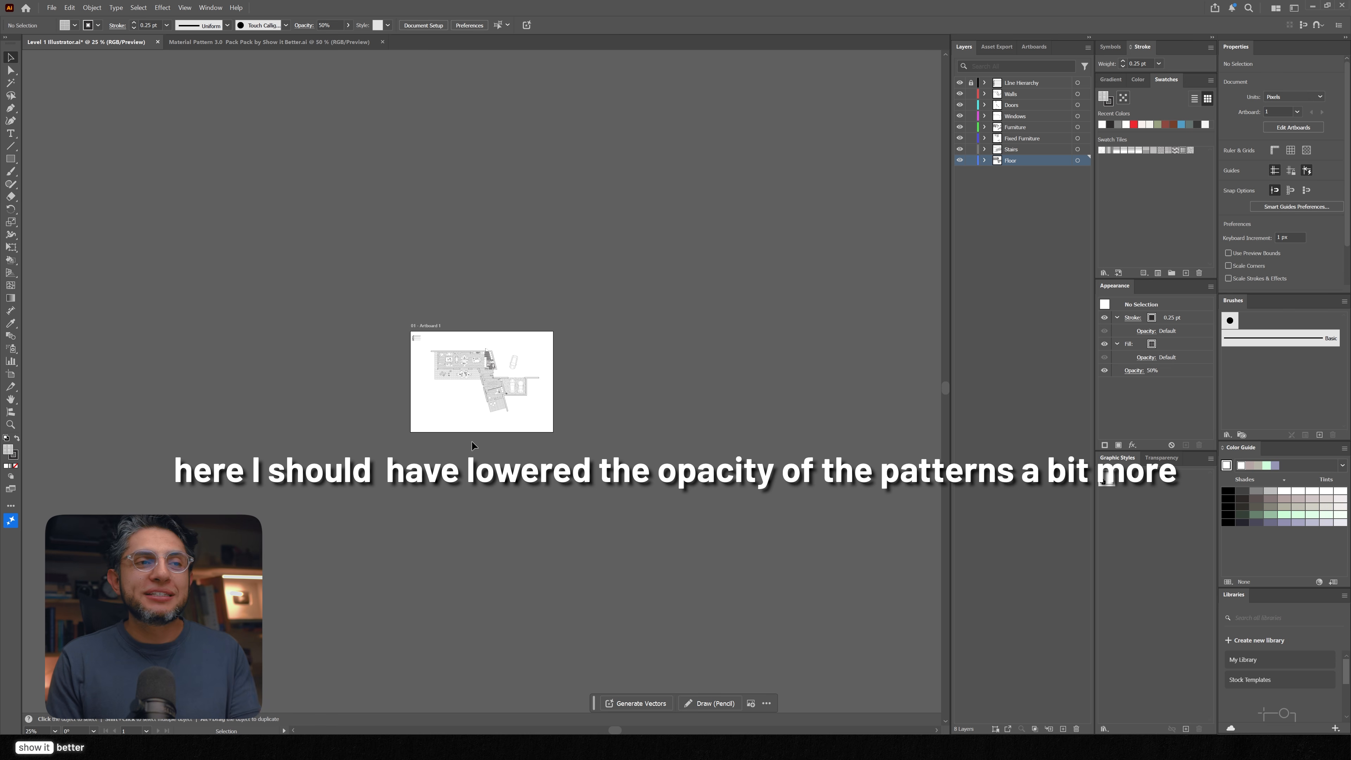
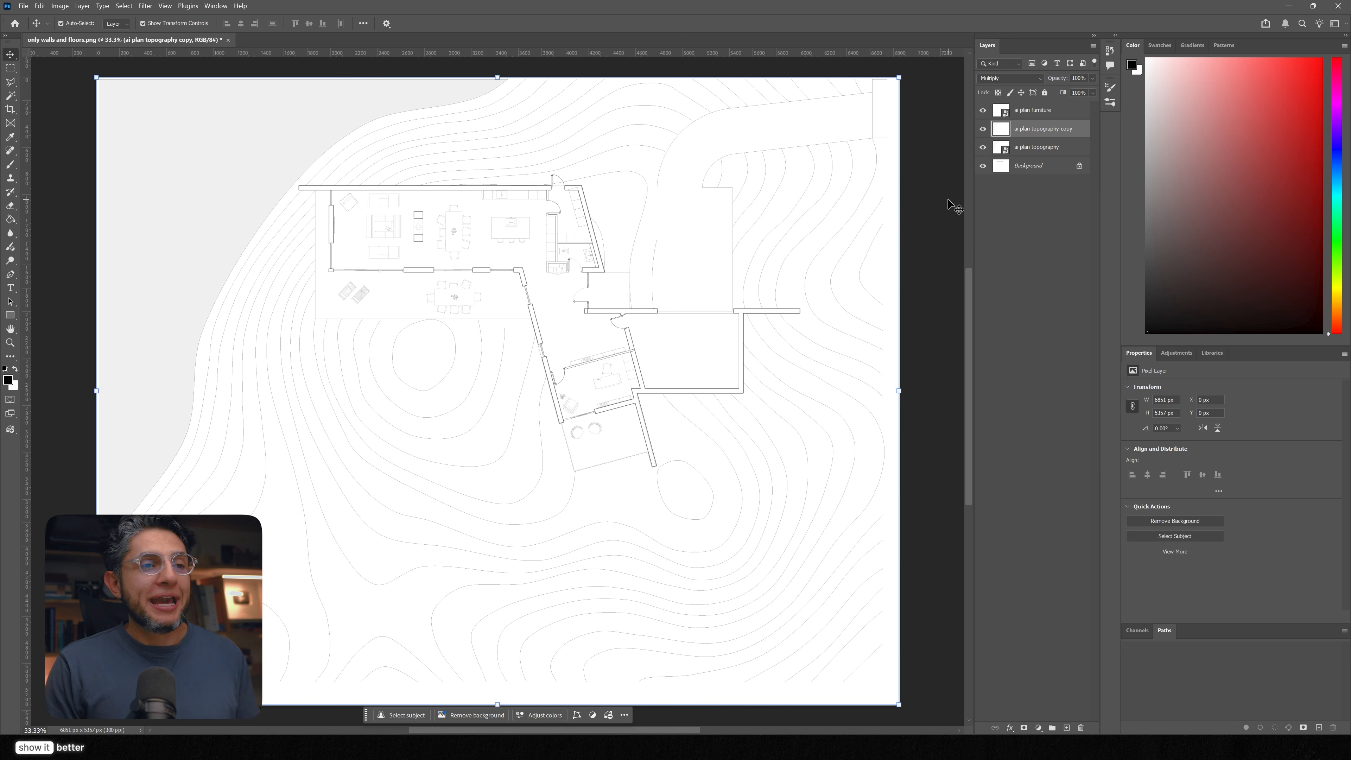
# Step: In Photoshop, set up the Paint Bucket with a green hue and 40% opacity for the Multiply-blended ai plan topography copy layer
pyautogui.press('g')
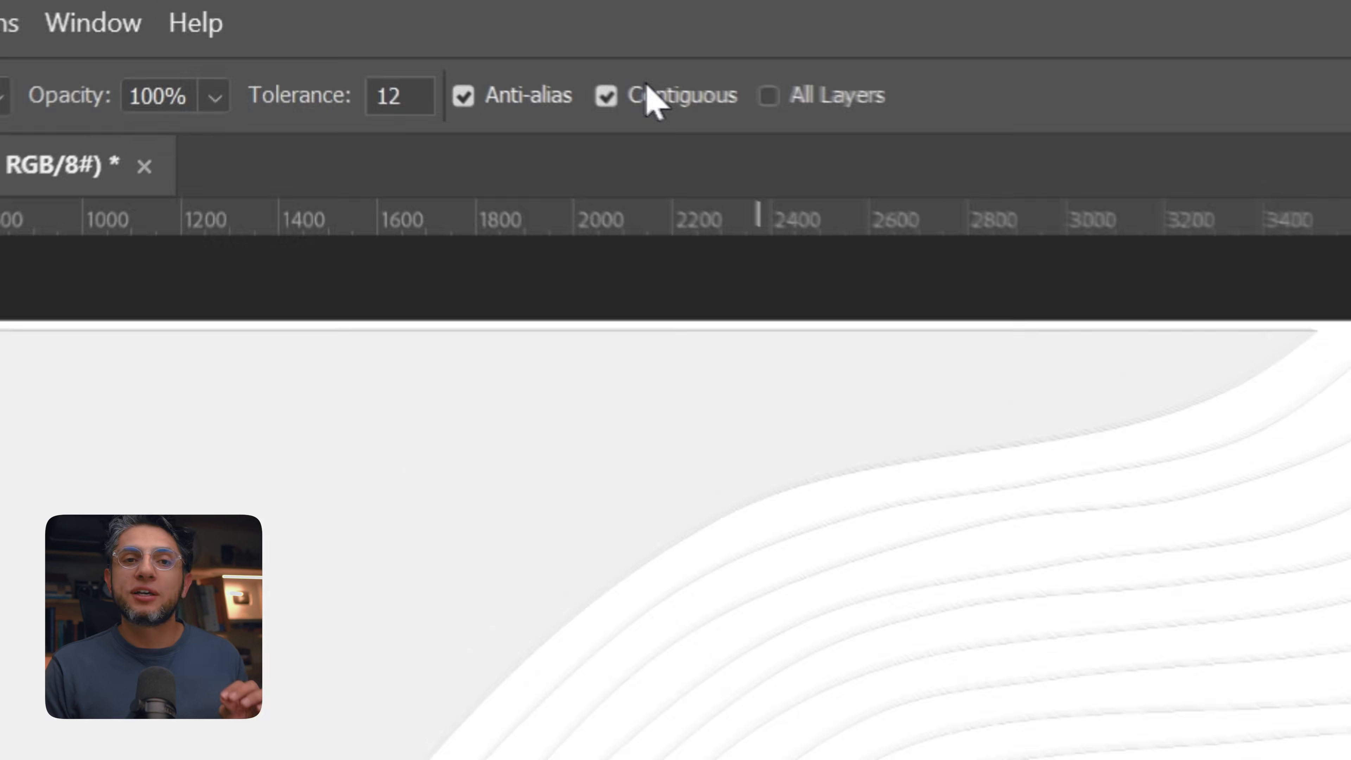
pyautogui.click(339, 24)
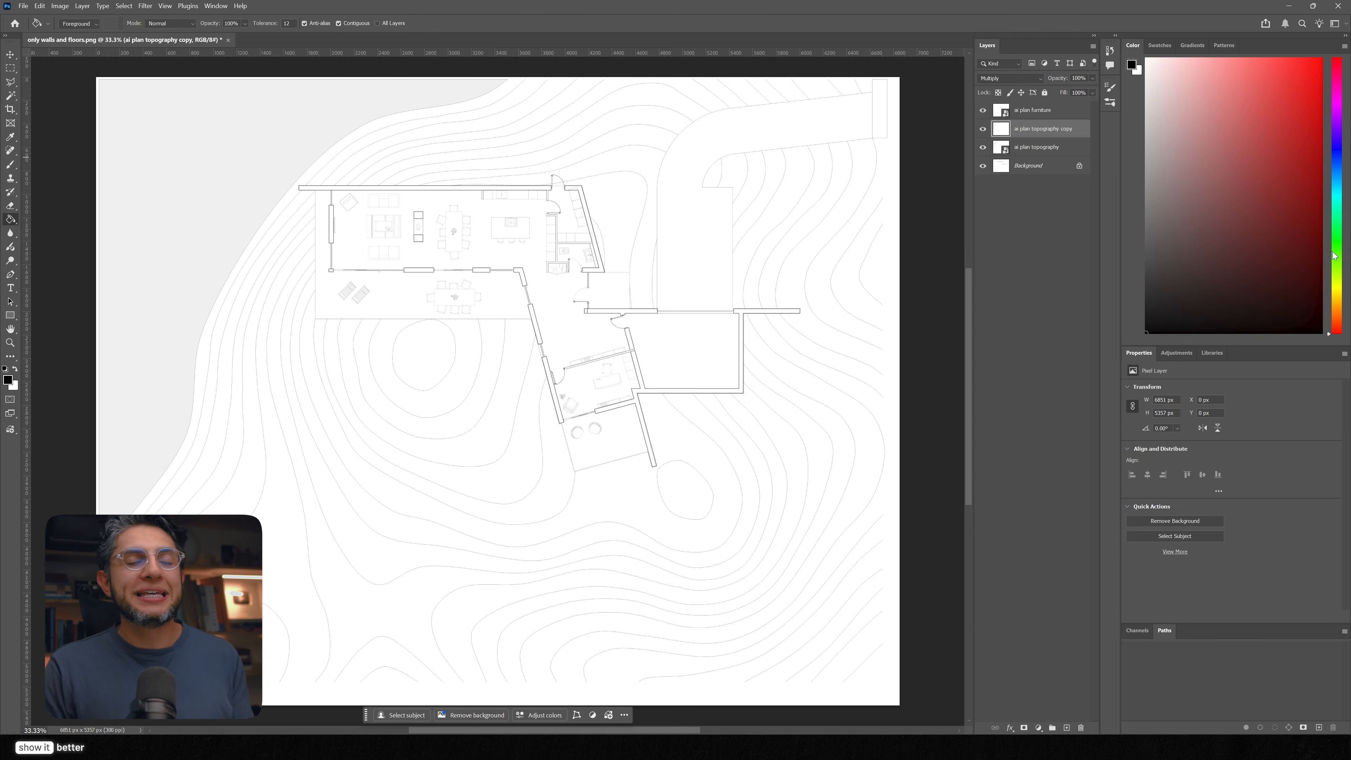
pyautogui.click(1337, 253)
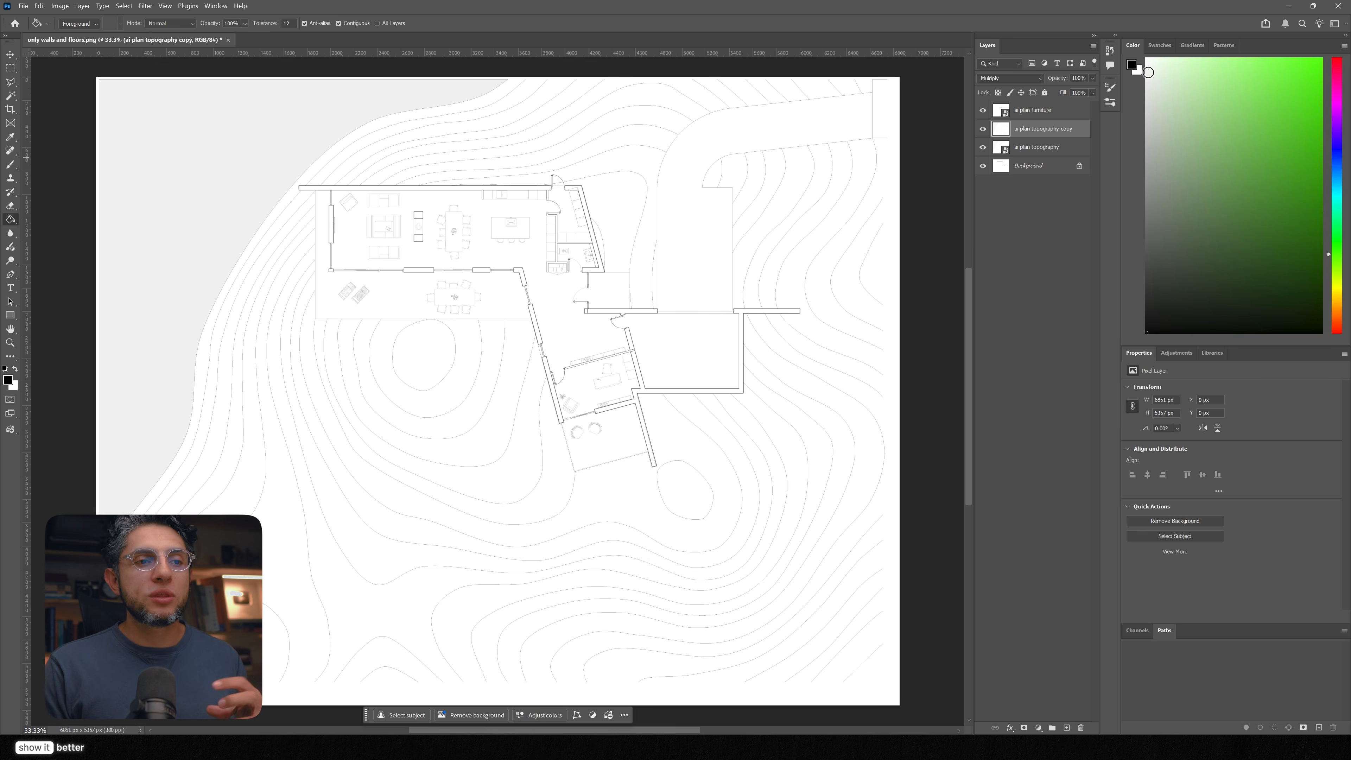
pyautogui.click(234, 24)
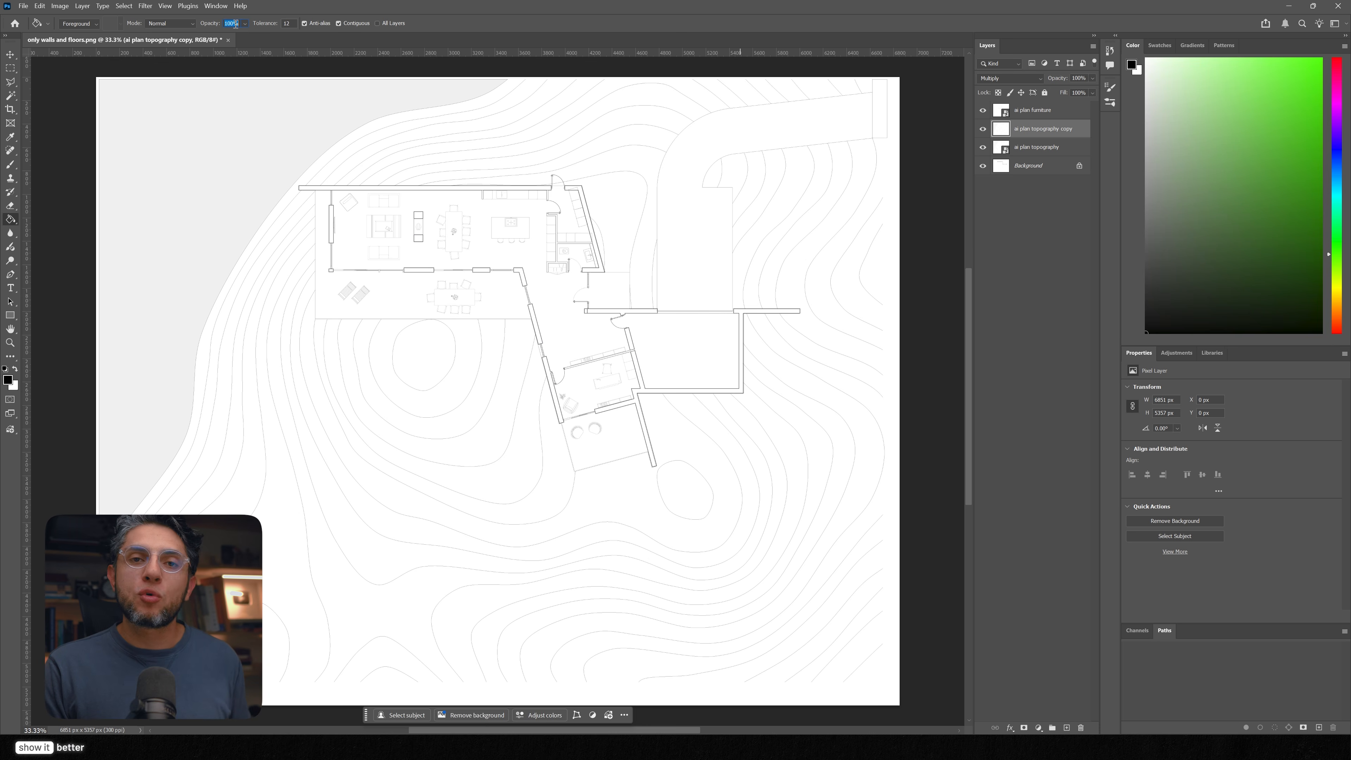
pyautogui.write('40')
pyautogui.press('Return')
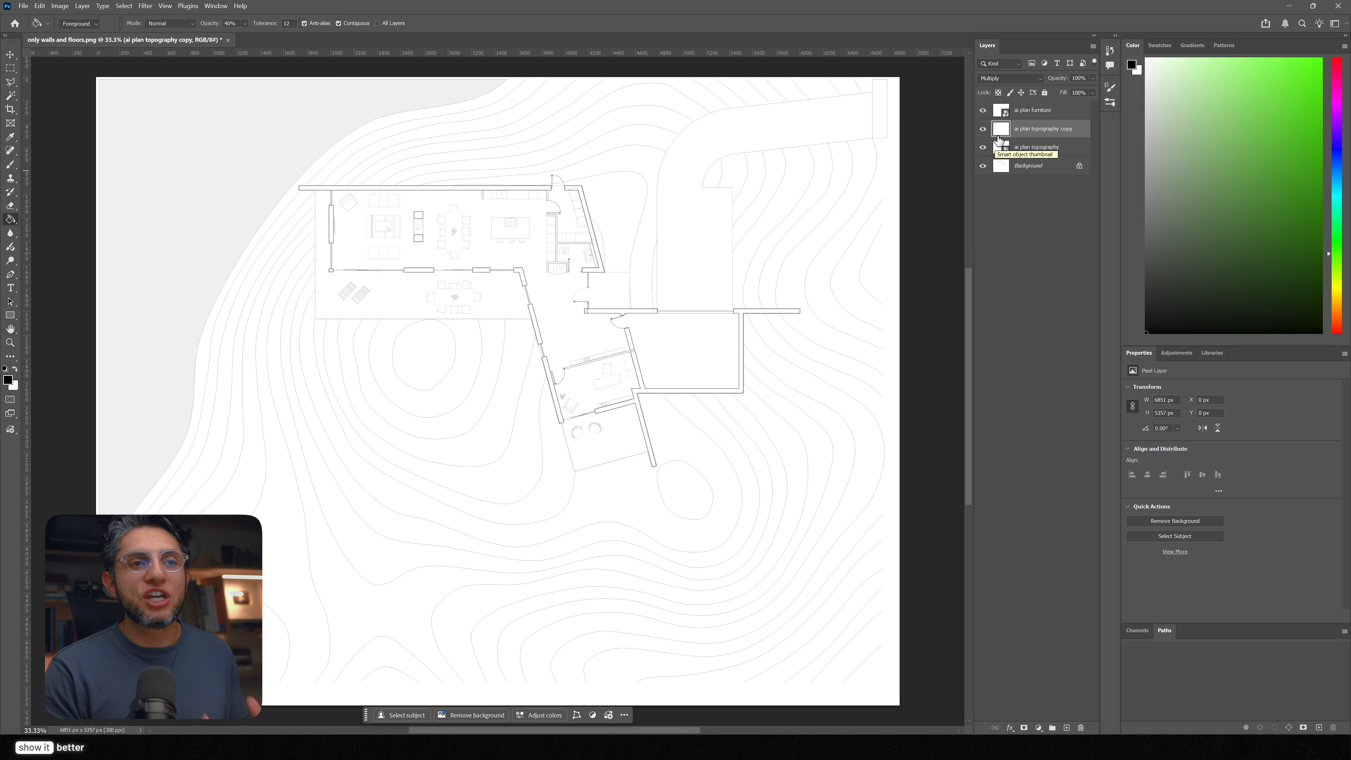
pyautogui.click(1014, 79)
pyautogui.click(1024, 123)
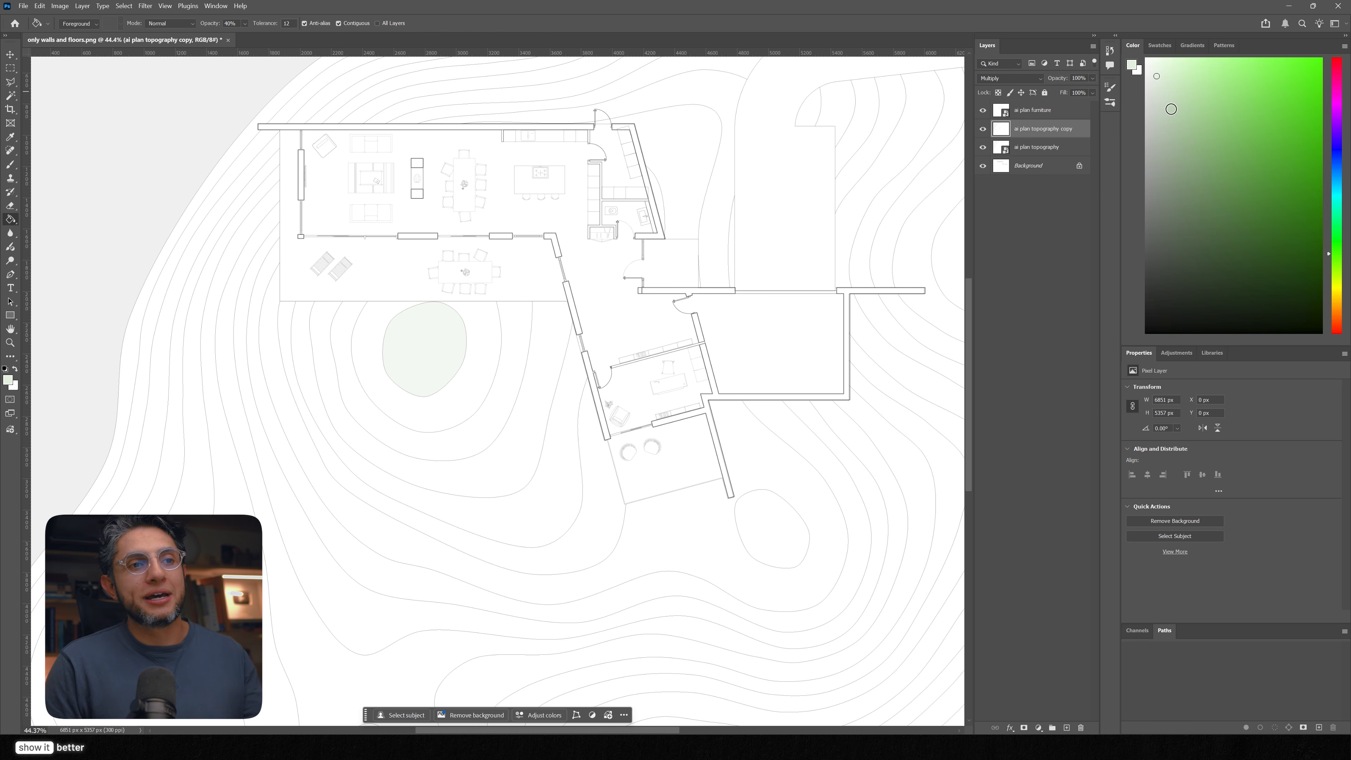
# Step: Fill the contour bands around the two hill peaks of the topography with pale greens that darken outward
pyautogui.click(474, 383)
pyautogui.click(771, 527)
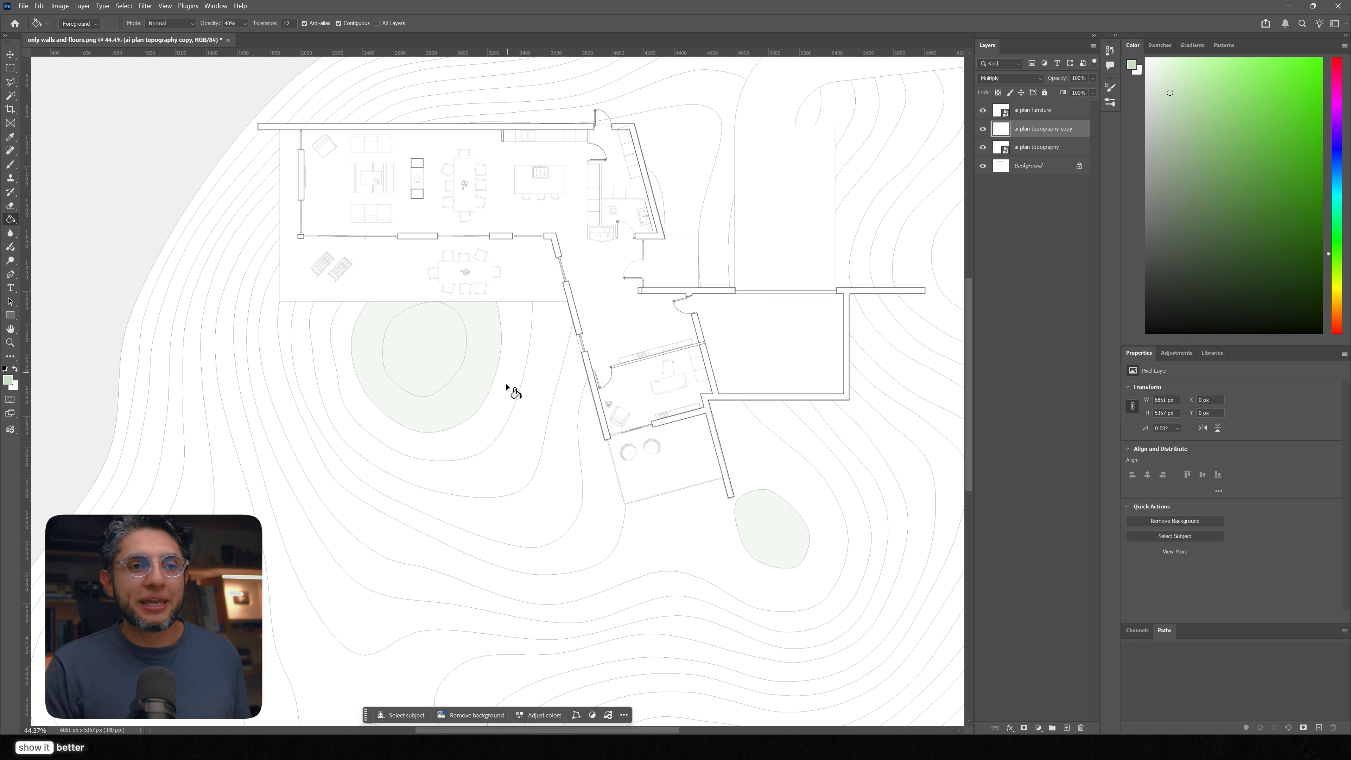
pyautogui.click(491, 415)
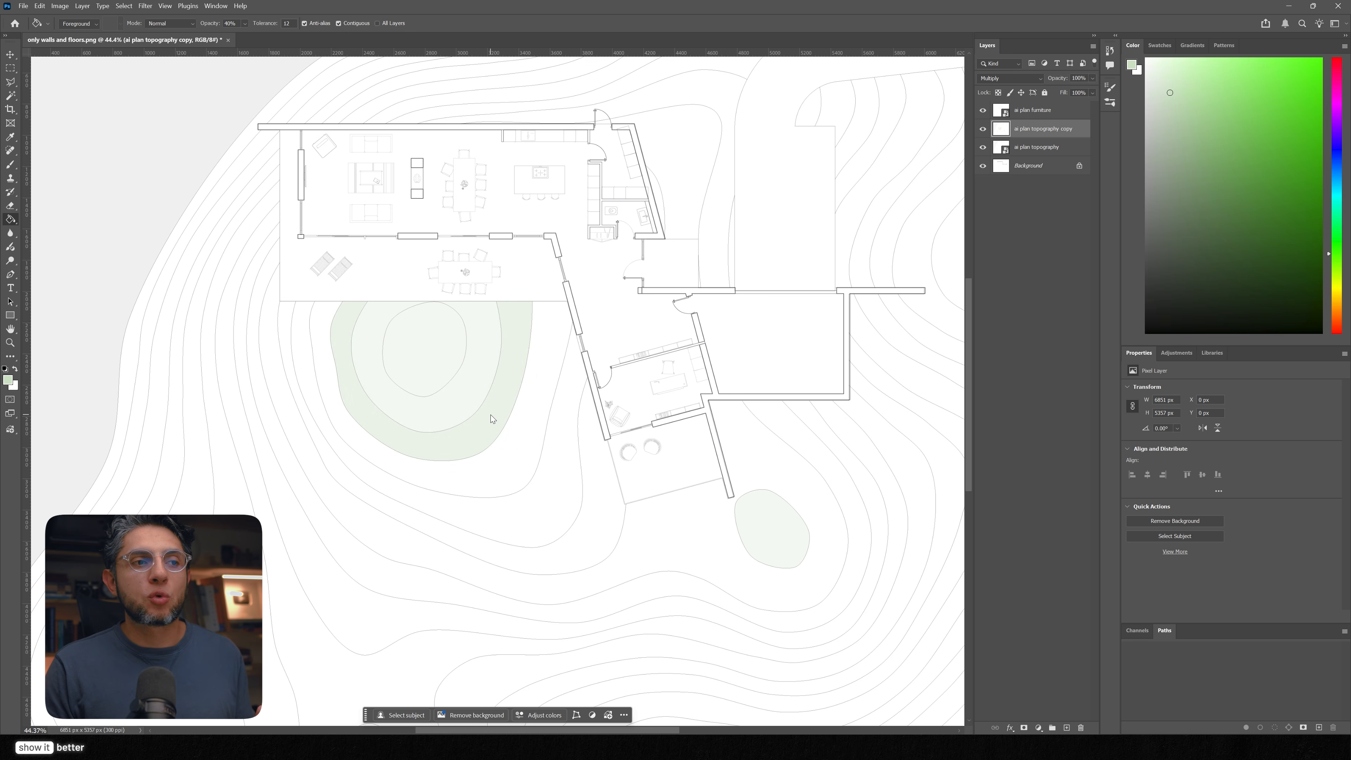
pyautogui.click(516, 453)
pyautogui.click(696, 529)
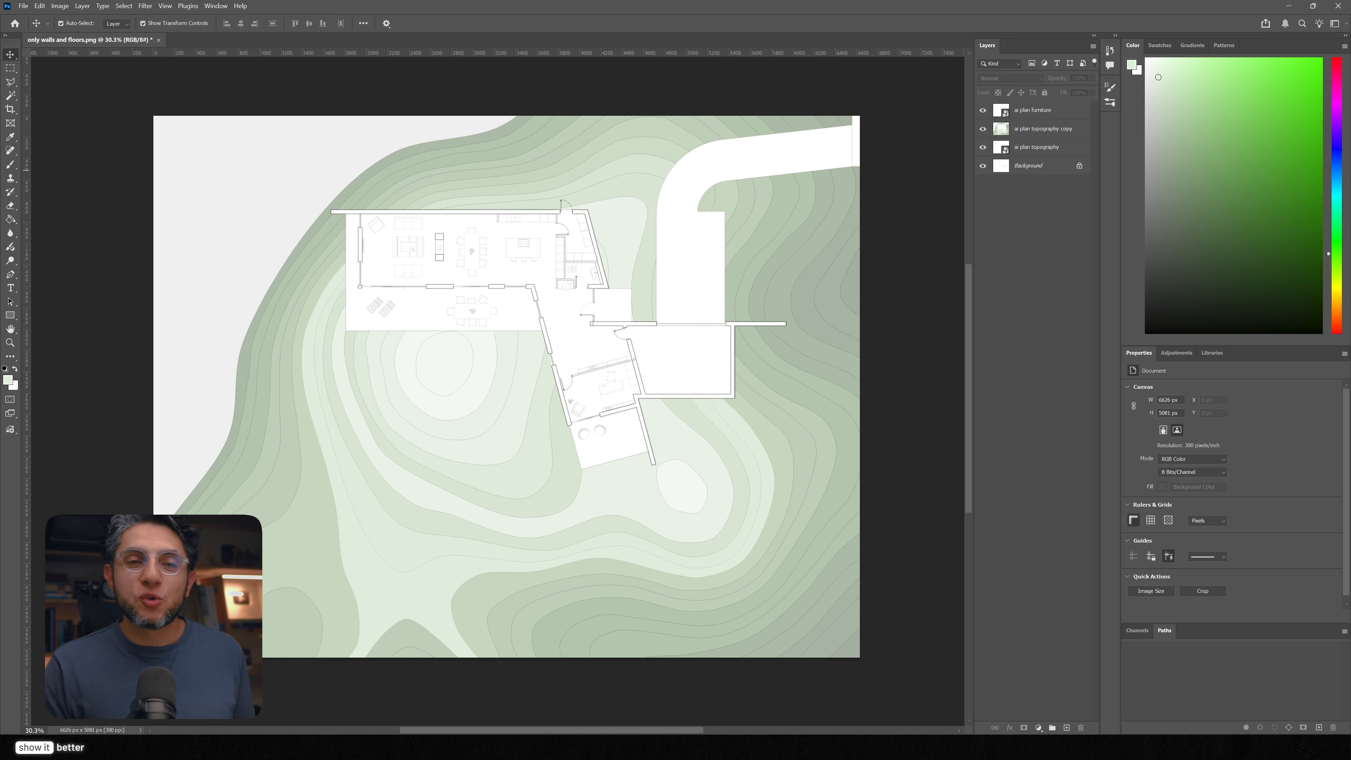
# Step: Adjust the ai plan topography copy layer with Hue/Saturation, lowering saturation to about -13 and slightly raising lightness
pyautogui.click(1037, 127)
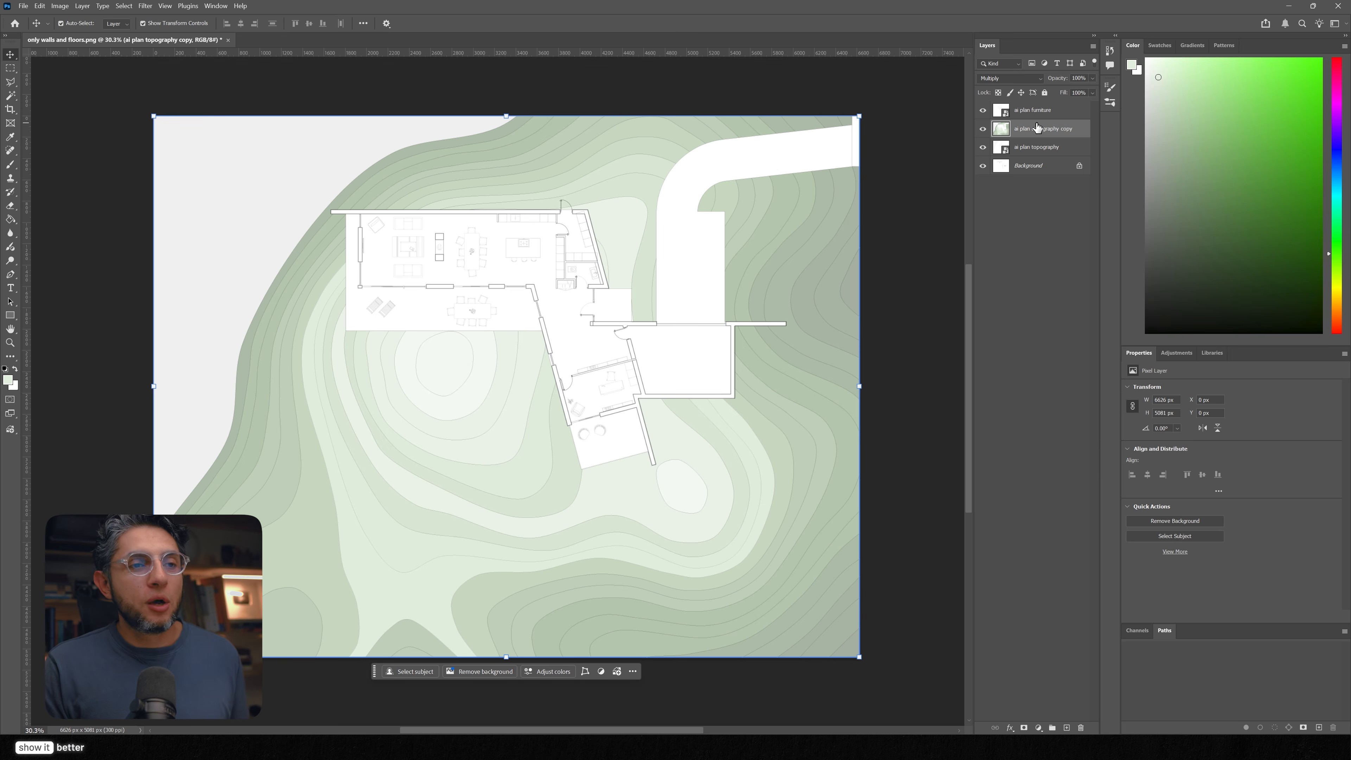
pyautogui.hotkey('ctrl', 'u')
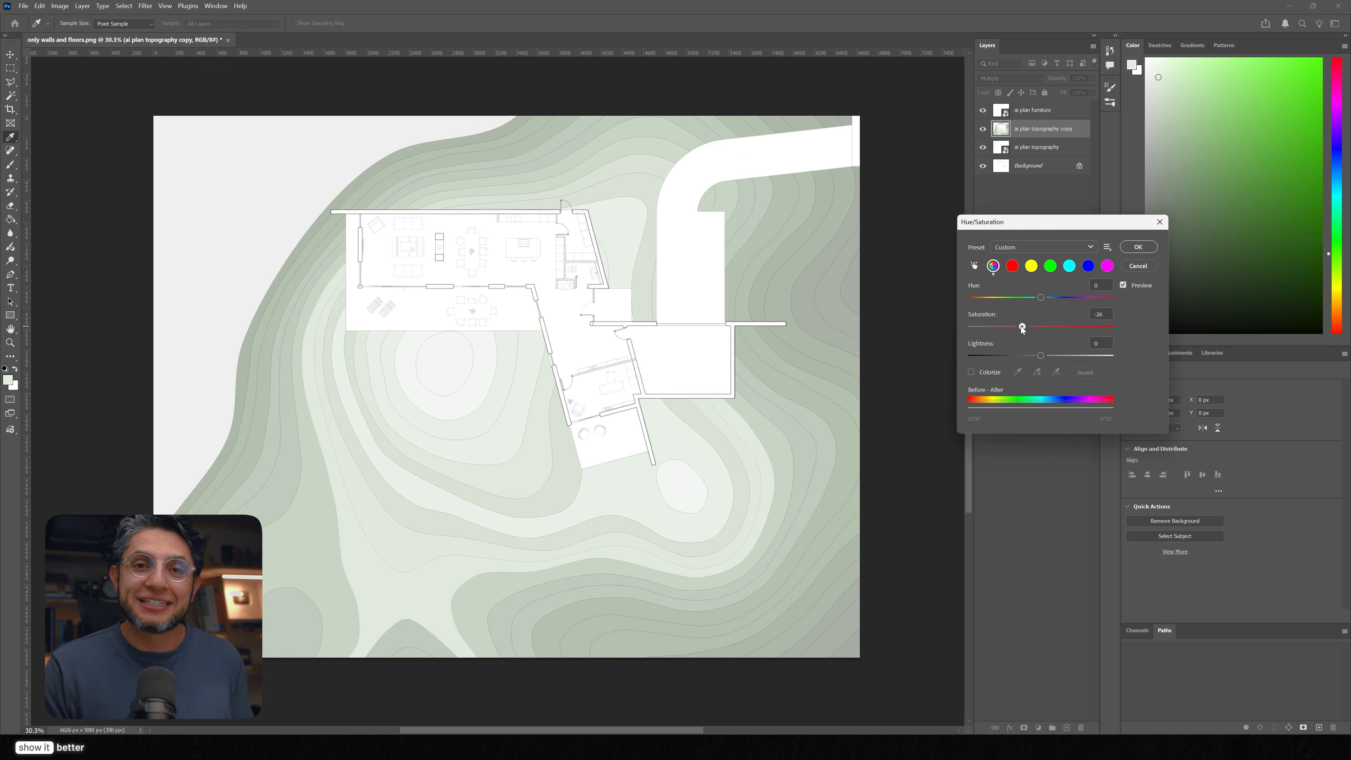
pyautogui.moveTo(1025, 328); pyautogui.dragTo(1050, 328)
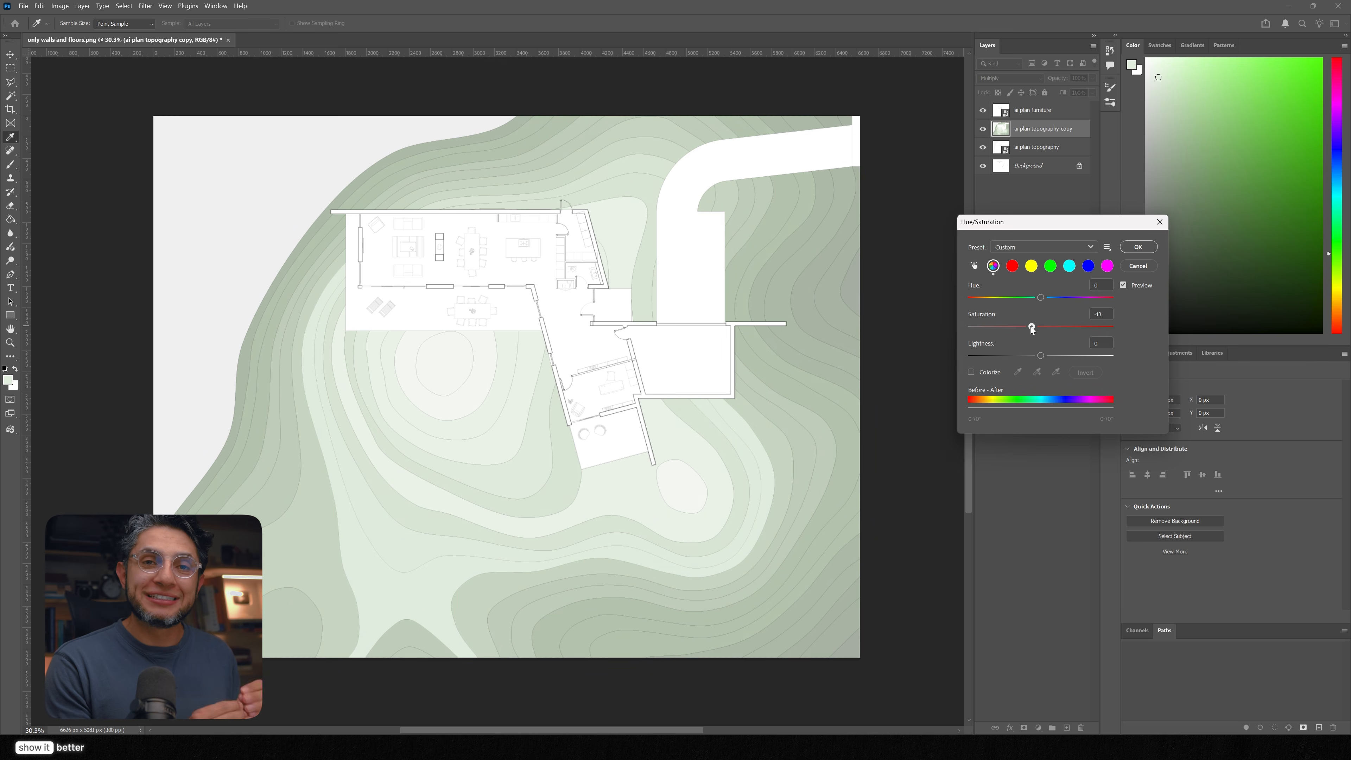
pyautogui.moveTo(1042, 355); pyautogui.dragTo(1046, 355)
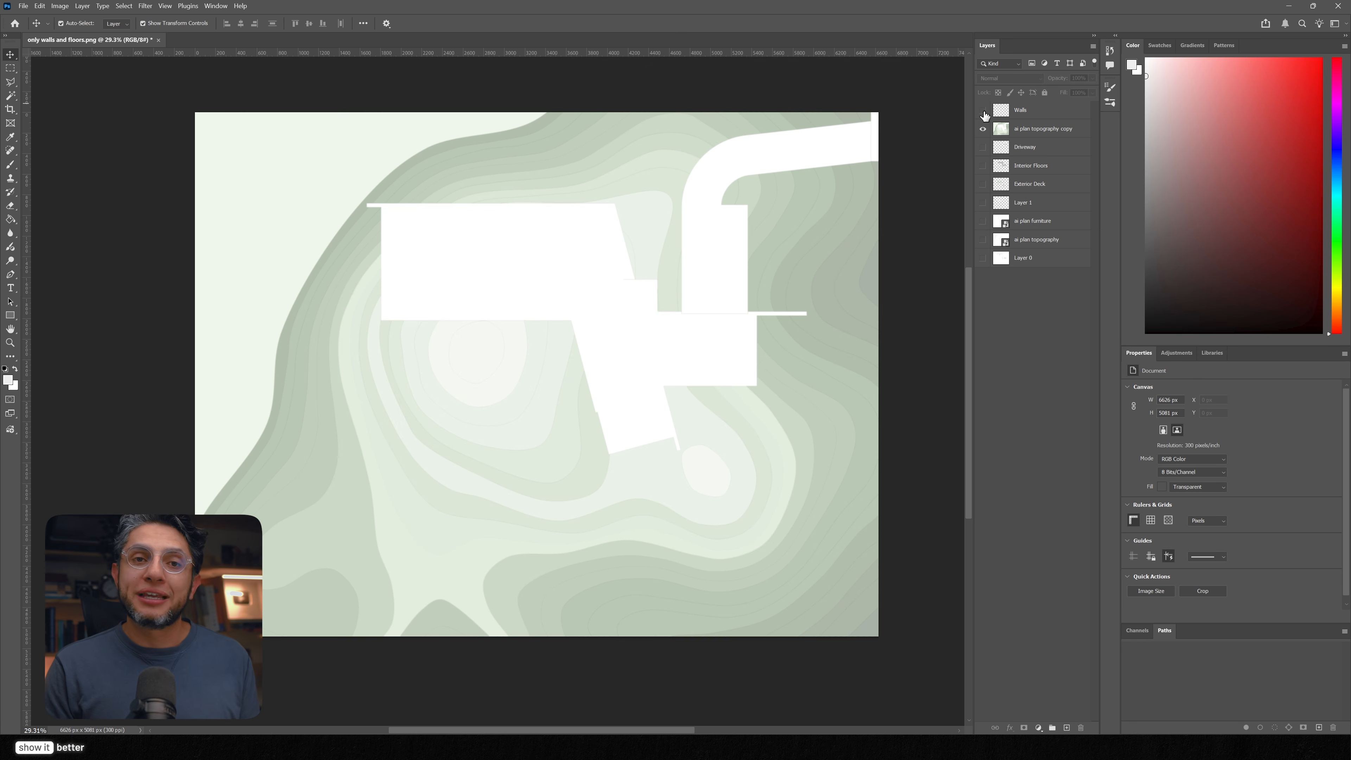
# Step: Show the Walls, Interior Floors, Exterior Deck and Driveway color layers
pyautogui.click(982, 110)
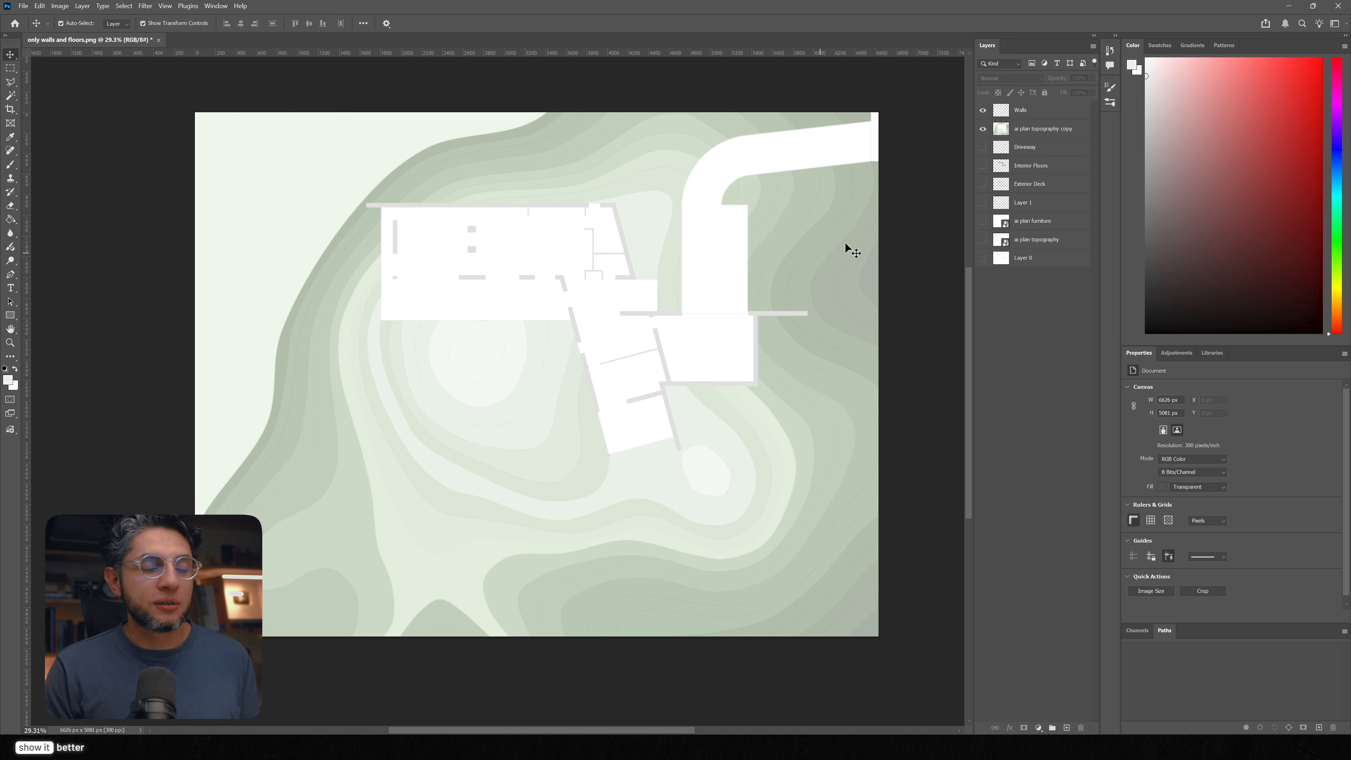
pyautogui.click(982, 168)
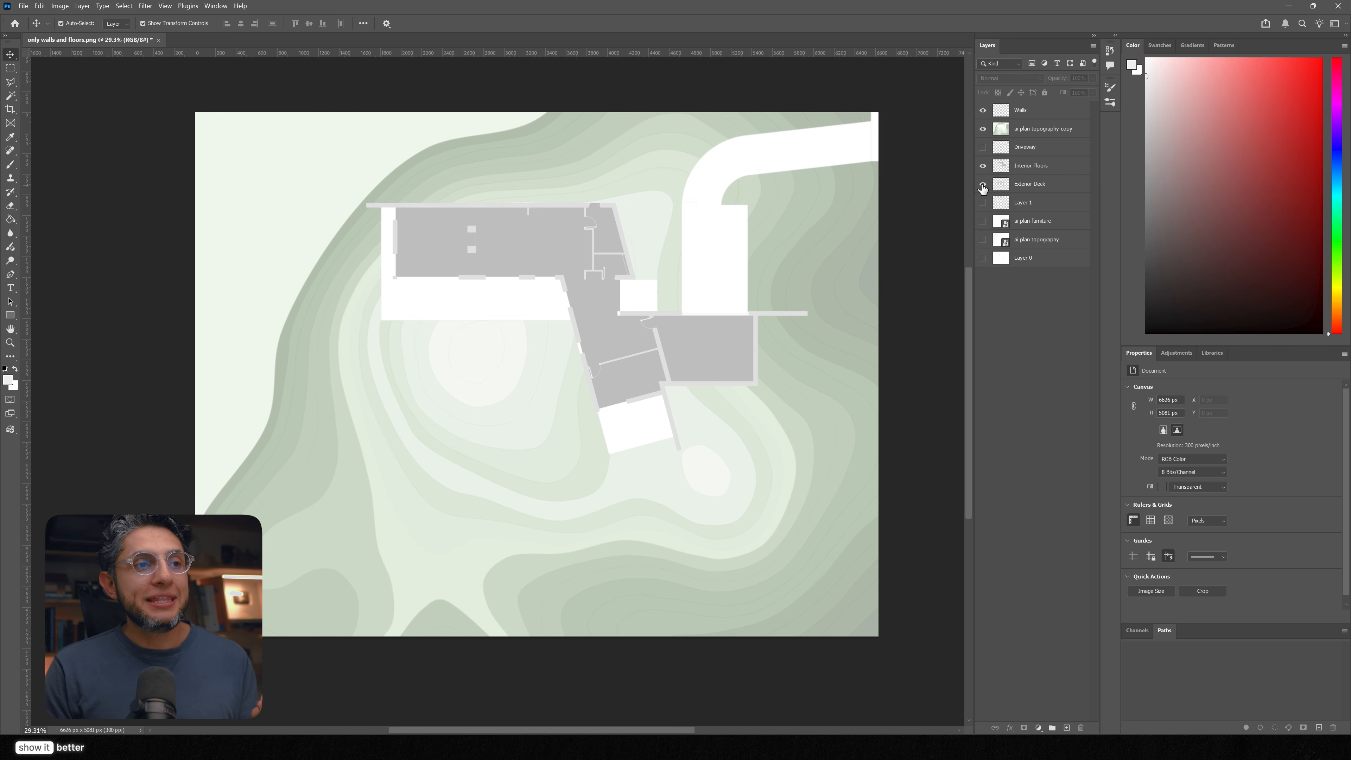
pyautogui.click(982, 185)
pyautogui.click(982, 147)
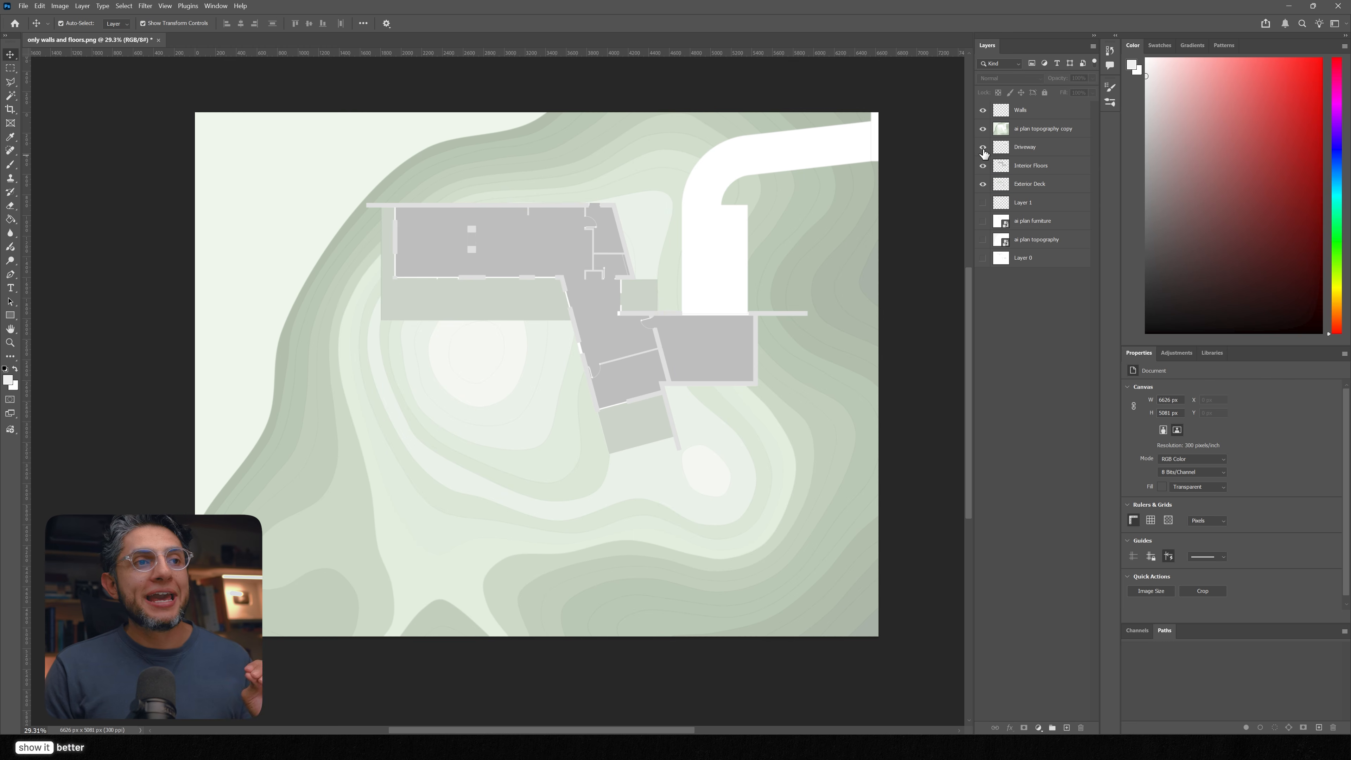
pyautogui.click(1025, 147)
pyautogui.click(828, 335)
pyautogui.moveTo(830, 336); pyautogui.dragTo(867, 355)
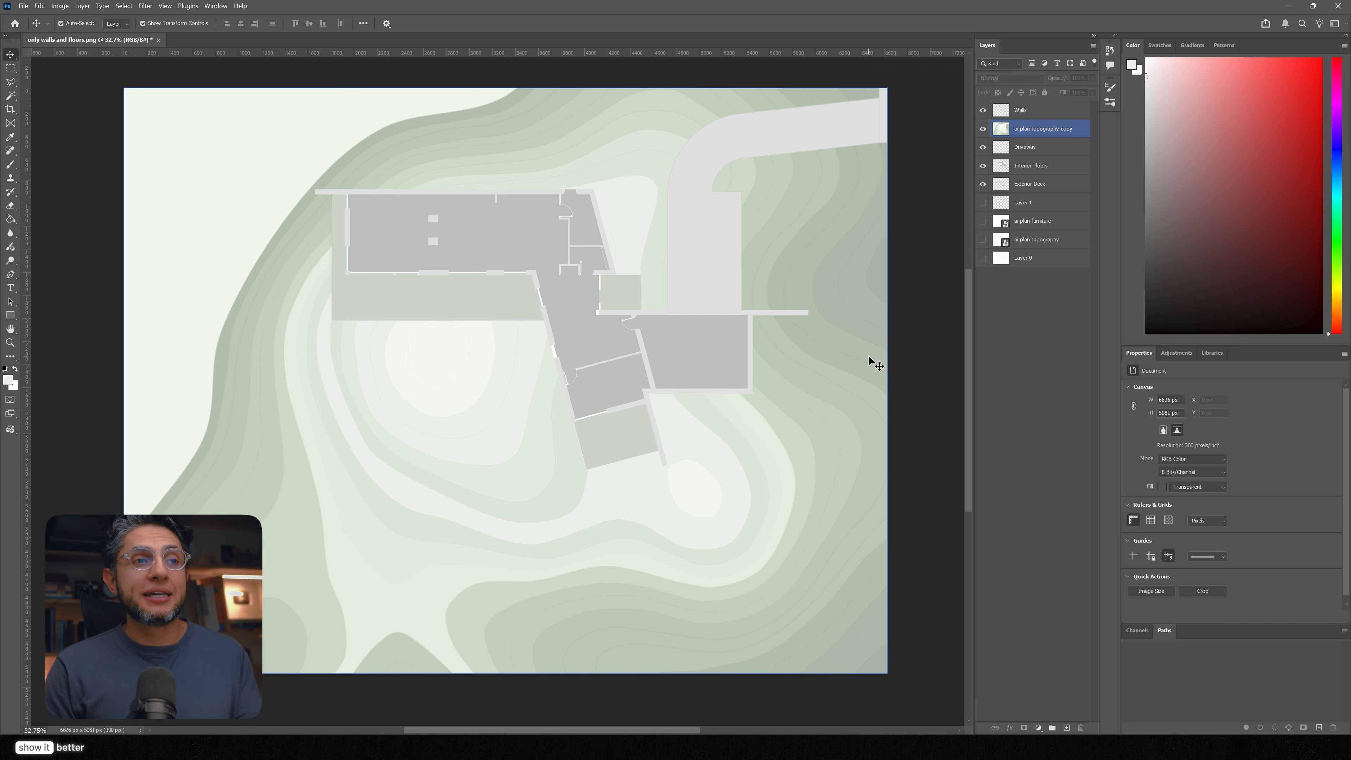
pyautogui.hotkey('ctrl', '0')
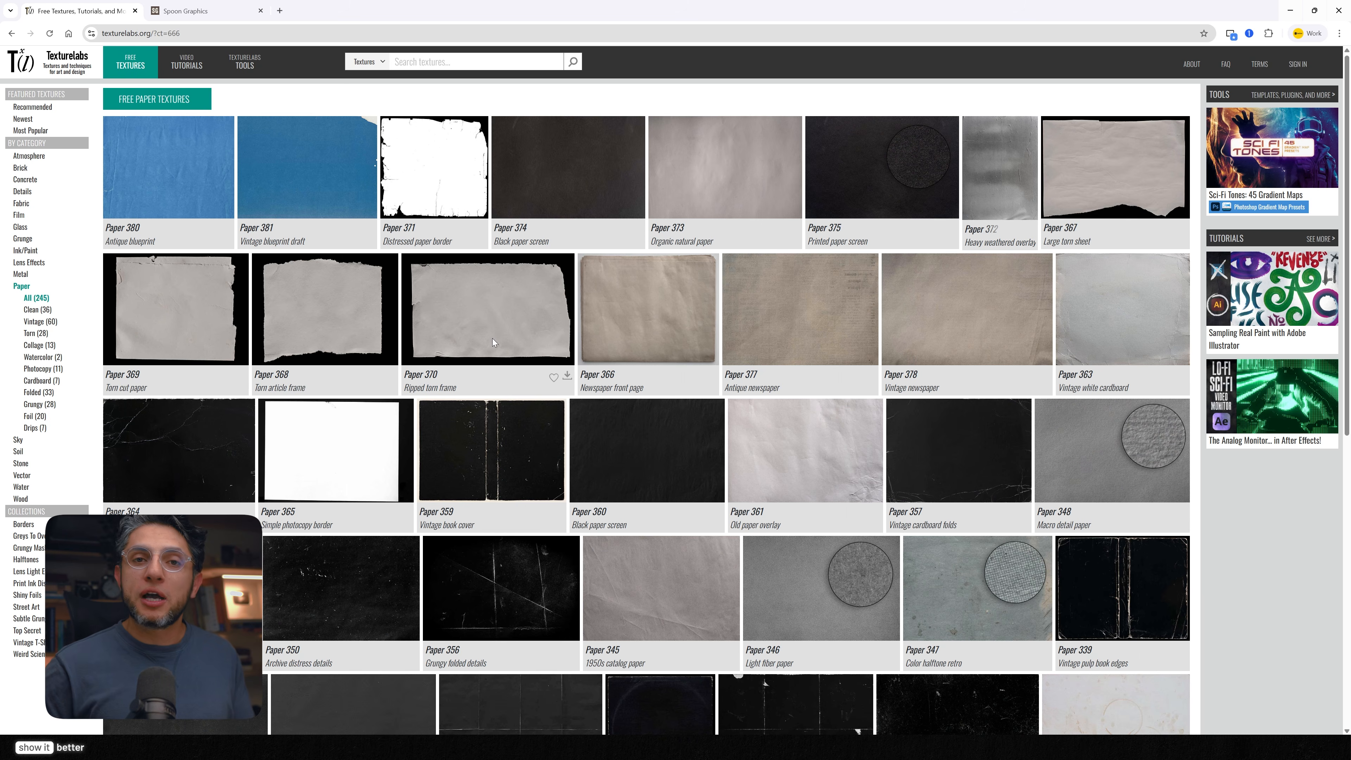
# Step: Open the pale green paper texture 5 from the Textures folder as a separate Photoshop document
pyautogui.scroll(-1, 498, 344)
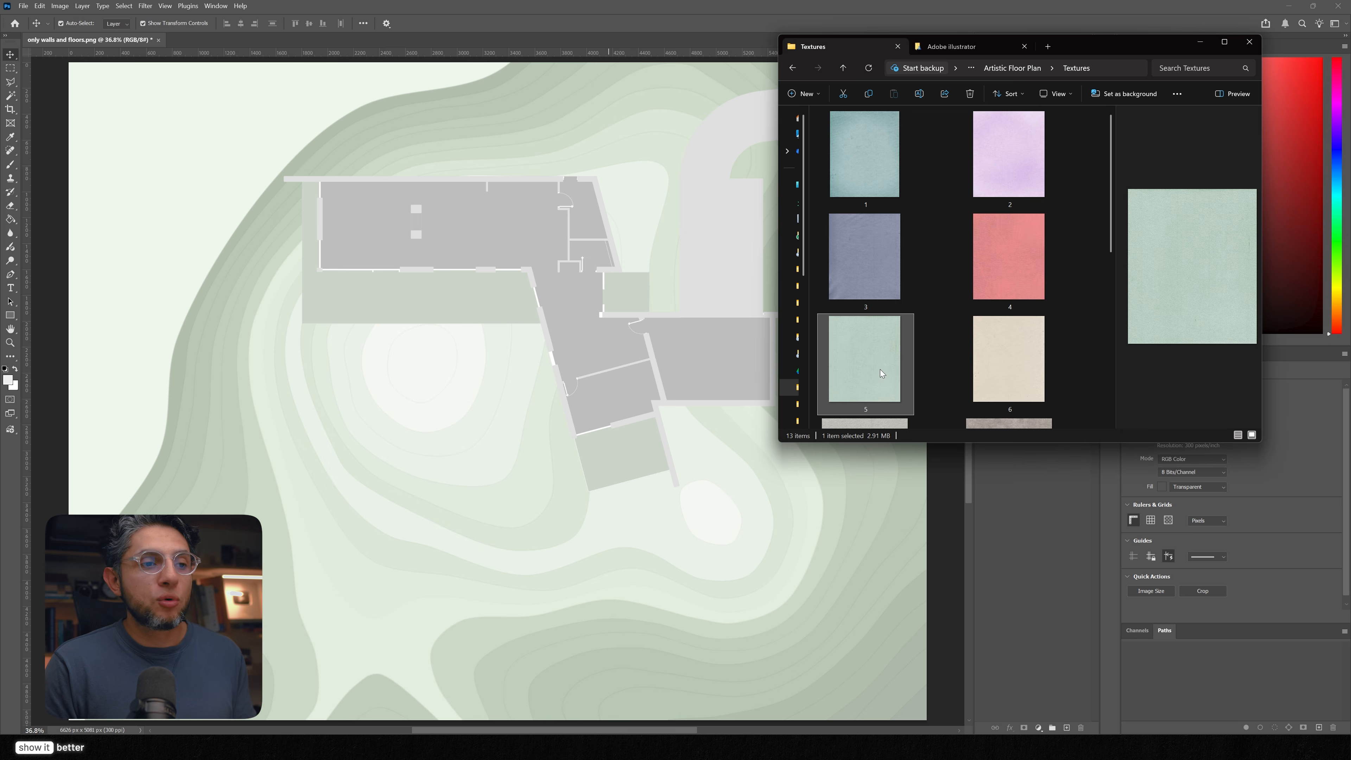
pyautogui.moveTo(882, 373); pyautogui.dragTo(533, 41)
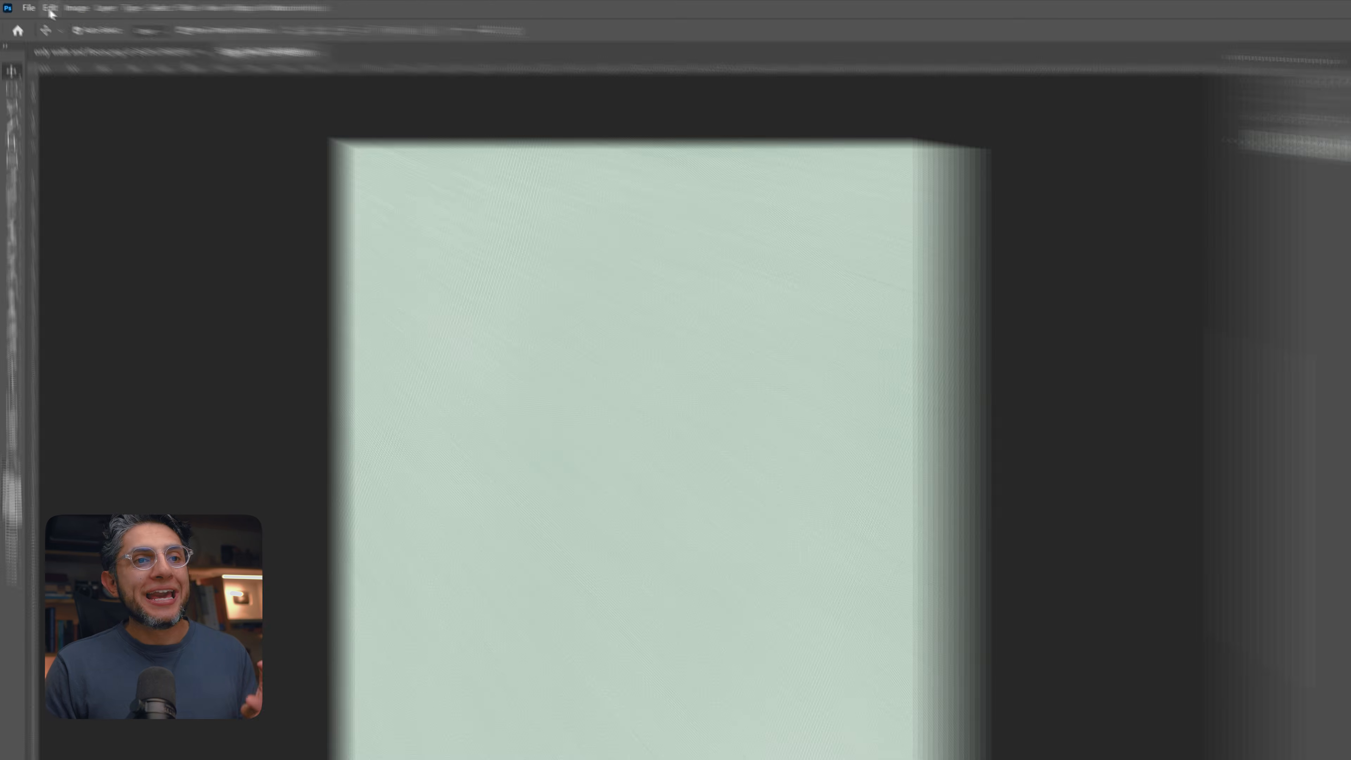
# Step: Define the pale green paper texture 5 as a pattern and close its document
pyautogui.click(39, 6)
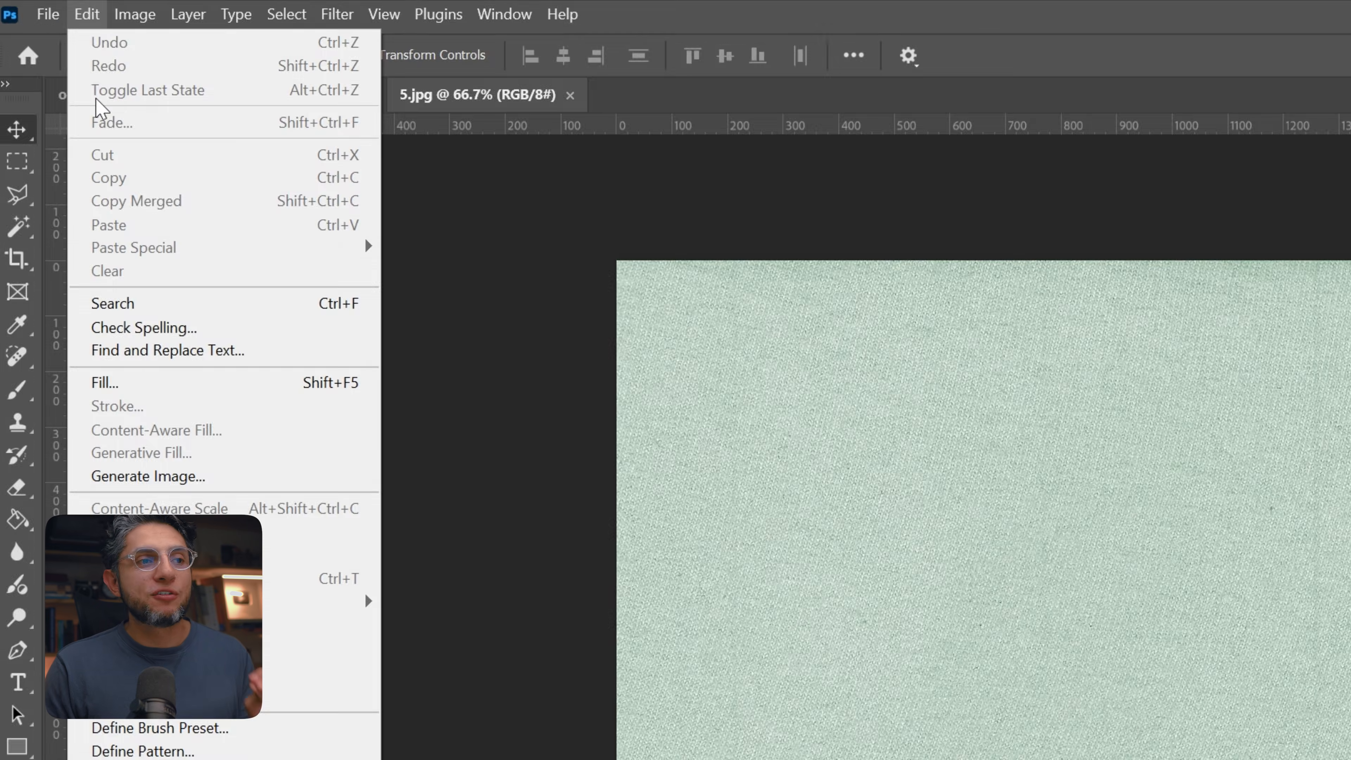
pyautogui.click(154, 752)
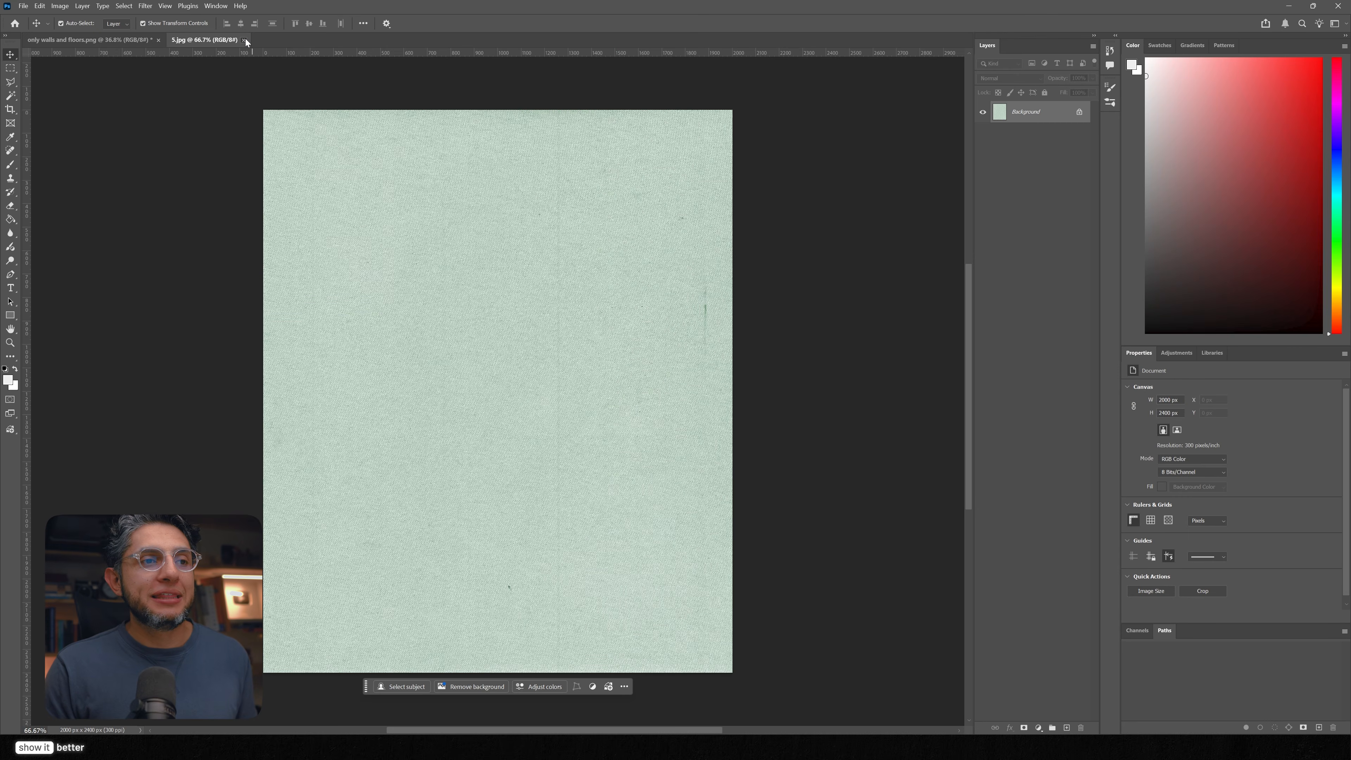
pyautogui.click(245, 38)
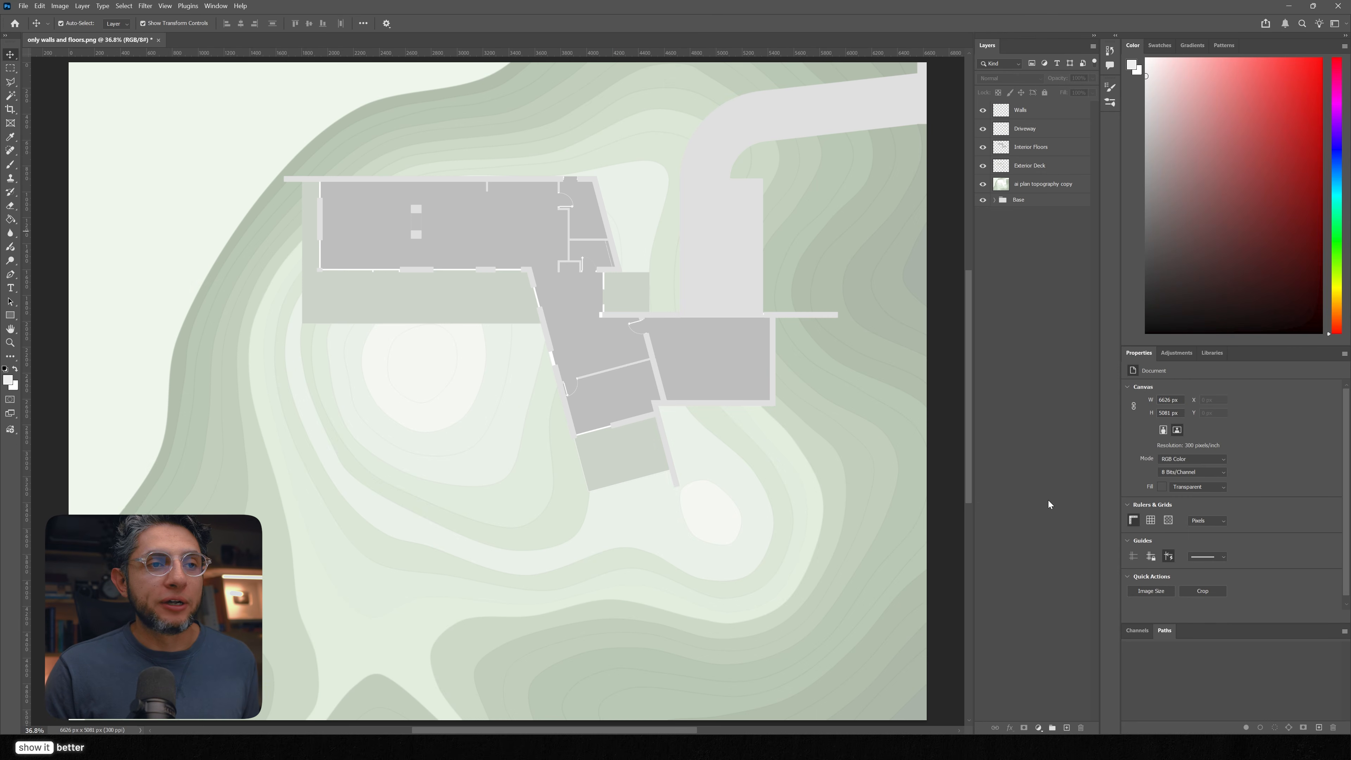
# Step: Add a pattern fill layer above the ai plan topography copy layer using the green paper texture at 113% scale
pyautogui.click(1040, 729)
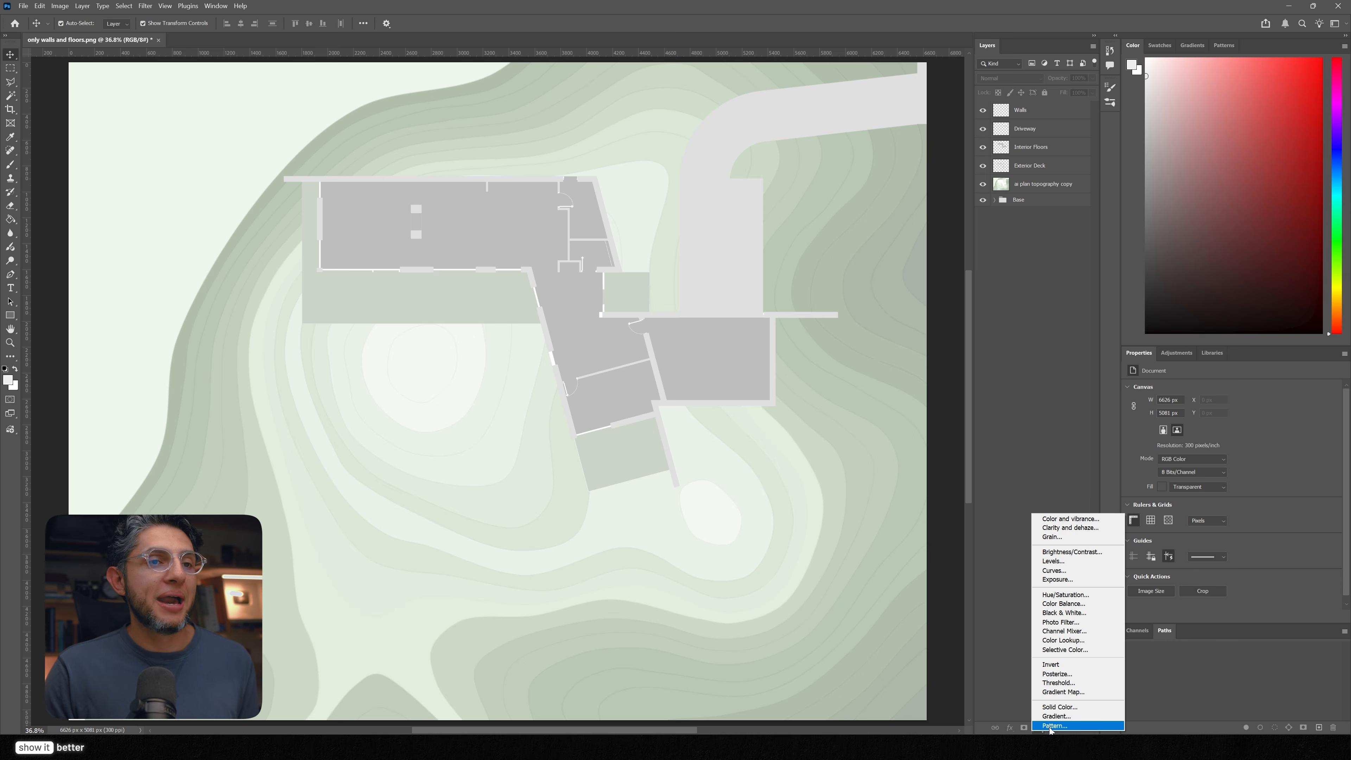
pyautogui.click(1055, 538)
pyautogui.click(805, 234)
pyautogui.click(754, 332)
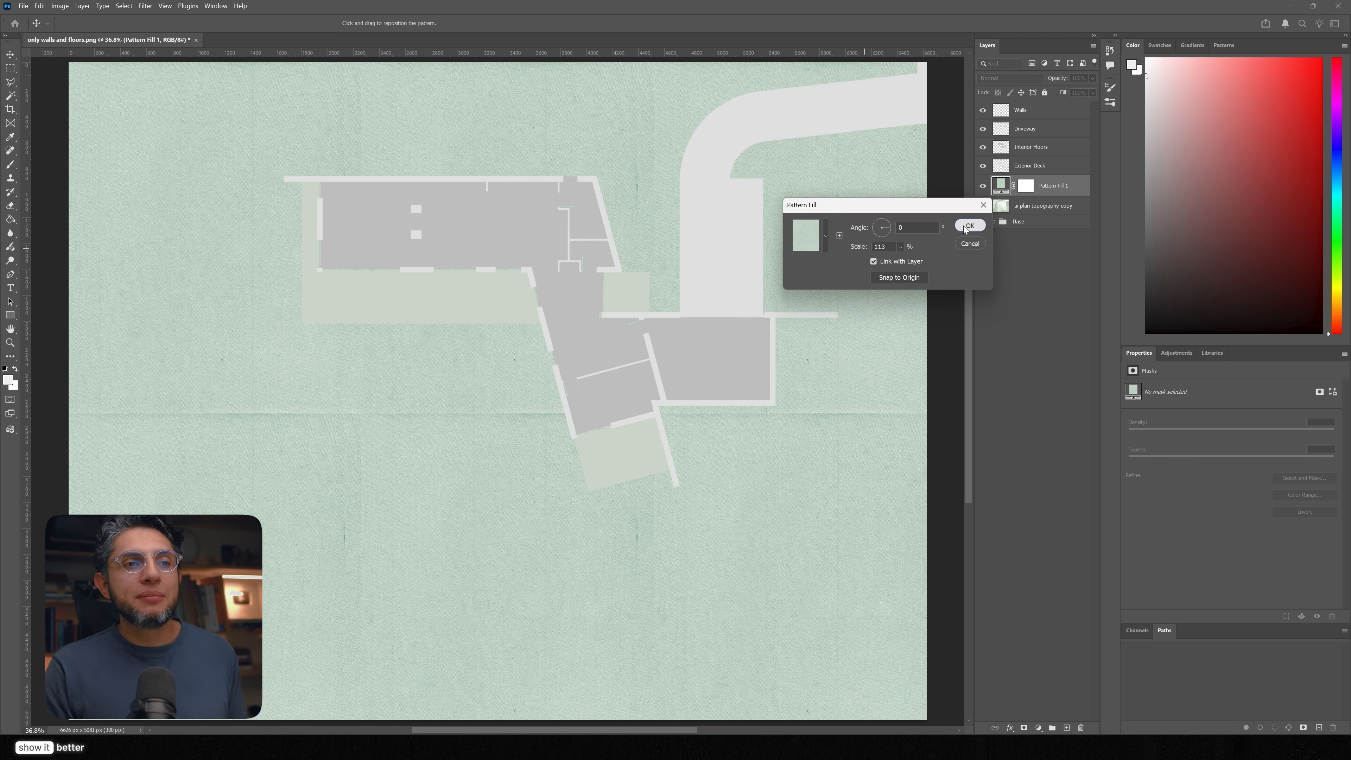
pyautogui.click(965, 229)
# Step: Clip the green paper pattern fill to the topography layer and set its blend mode to Multiply
pyautogui.moveTo(1044, 188); pyautogui.dragTo(1047, 193)
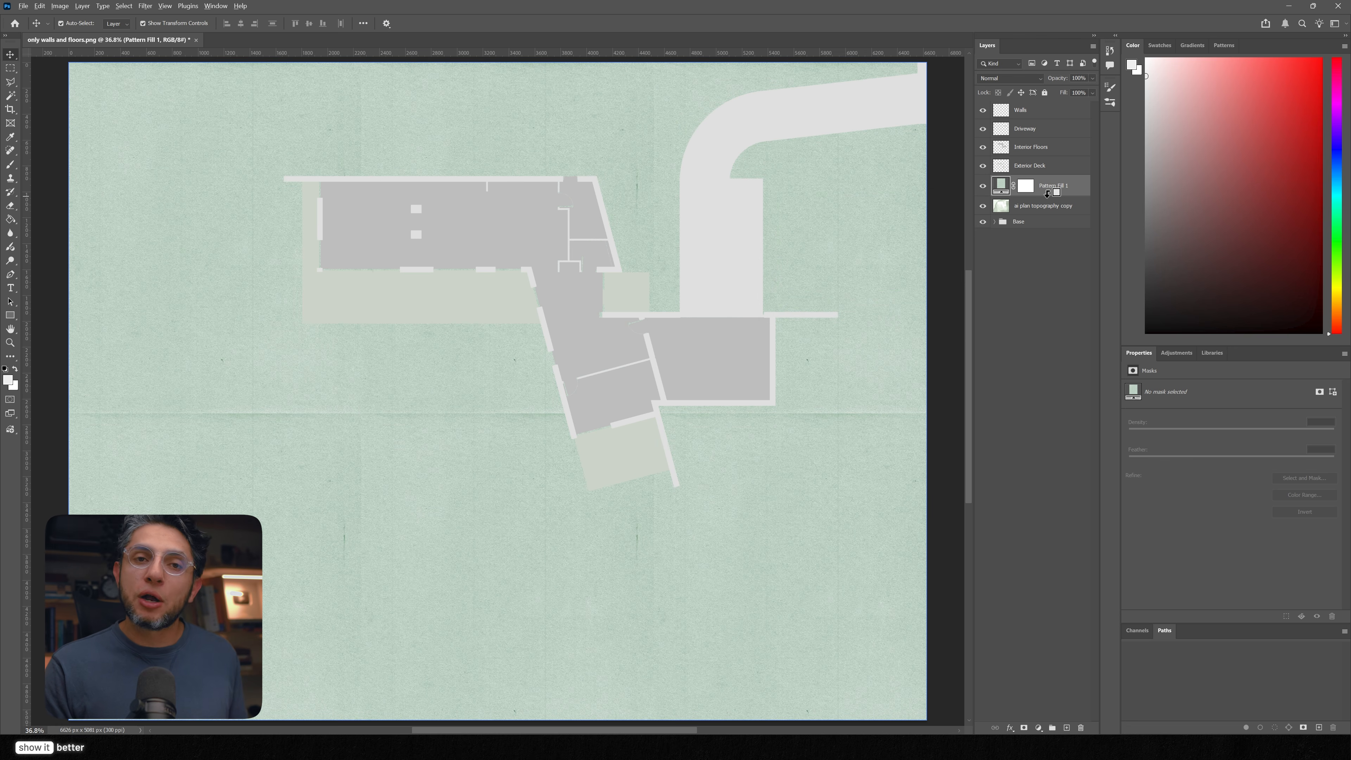
pyautogui.keyDown('alt'); pyautogui.click(1047, 194); pyautogui.keyUp('alt')
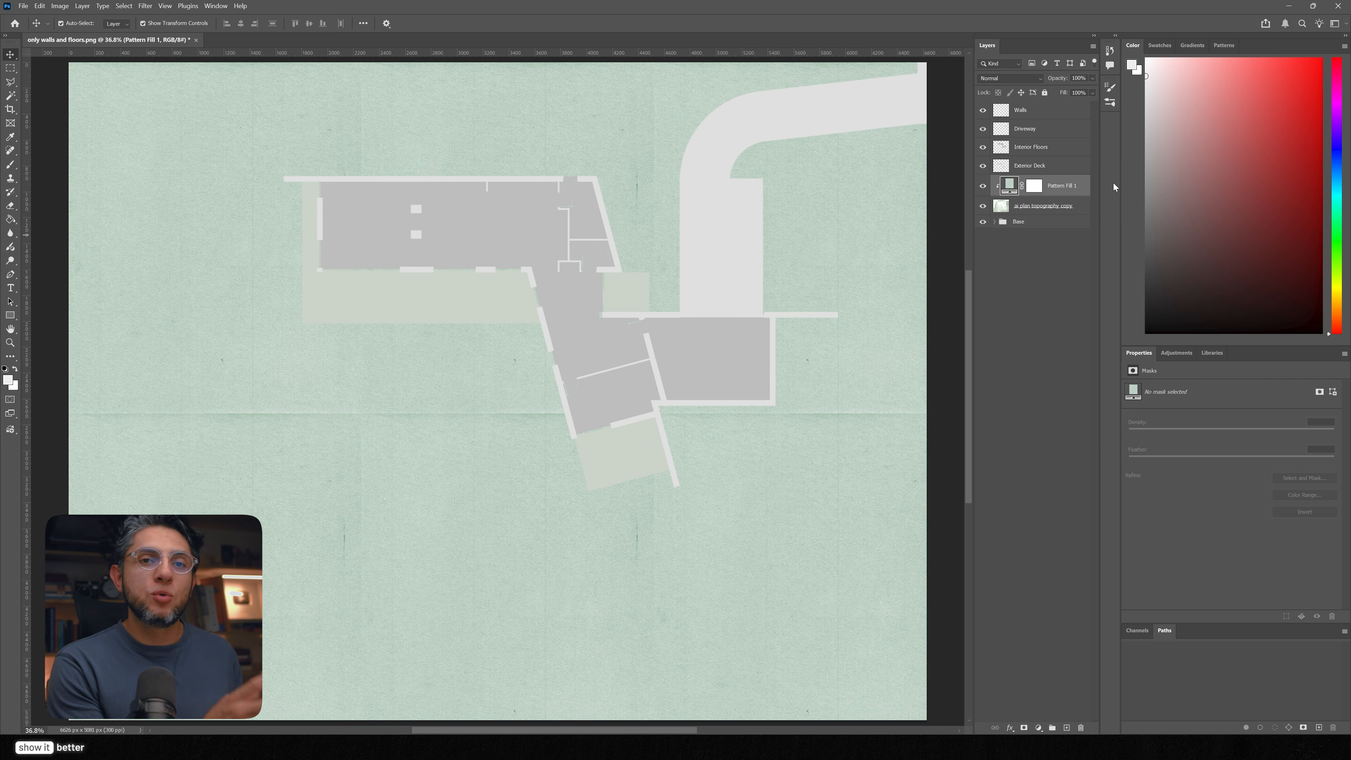
pyautogui.click(1029, 79)
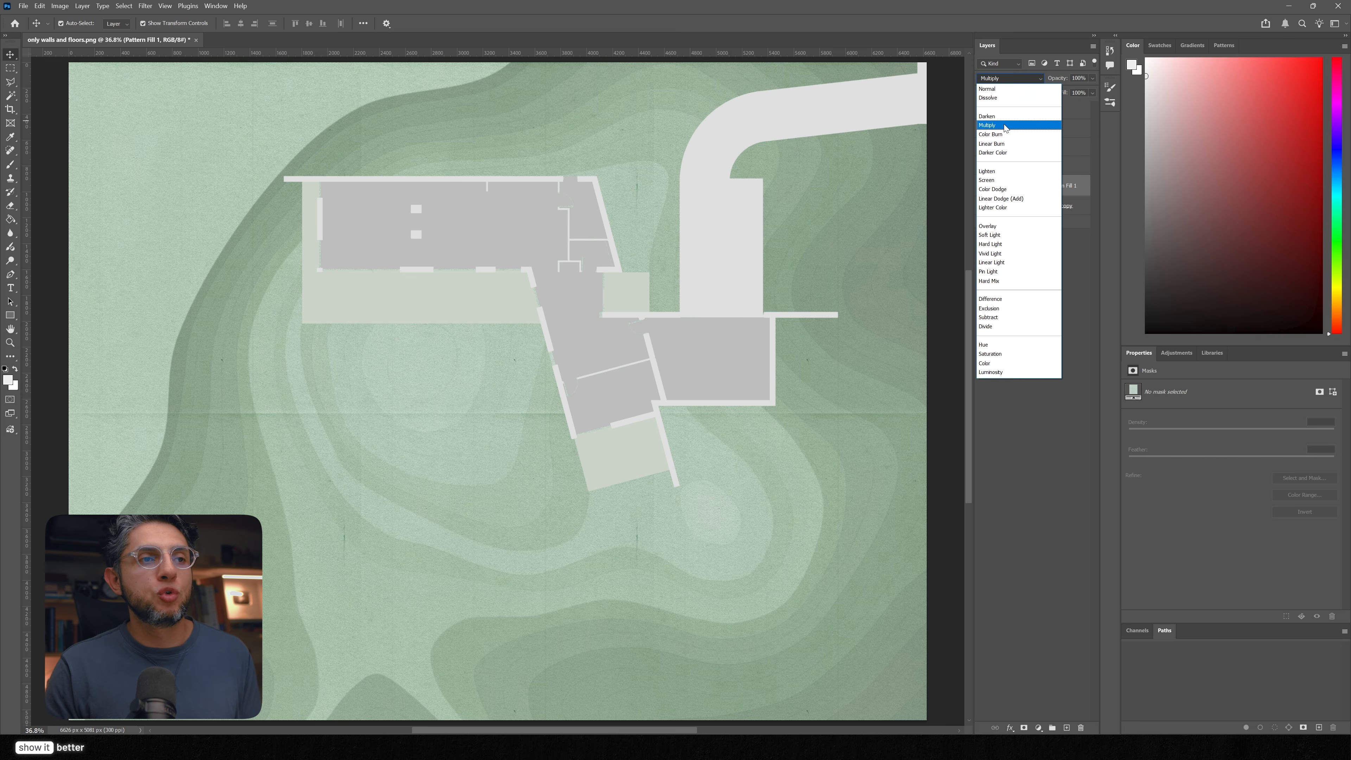
pyautogui.click(1005, 127)
pyautogui.moveTo(594, 377); pyautogui.dragTo(637, 362)
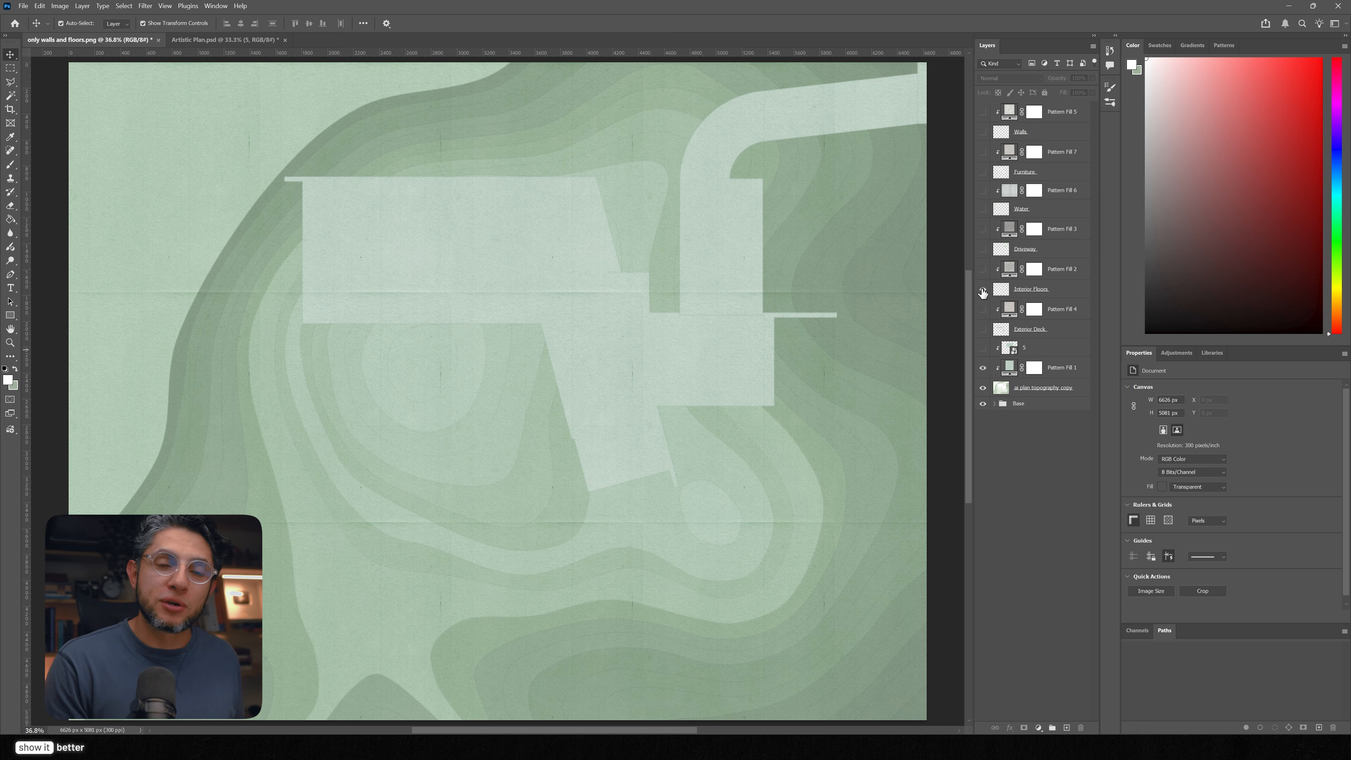
# Step: Show the Interior Floors, Driveway and Exterior Deck layers with their clipped paper pattern fills, plus the clipped texture 5 layer
pyautogui.click(983, 270)
pyautogui.click(983, 251)
pyautogui.click(984, 231)
pyautogui.click(983, 331)
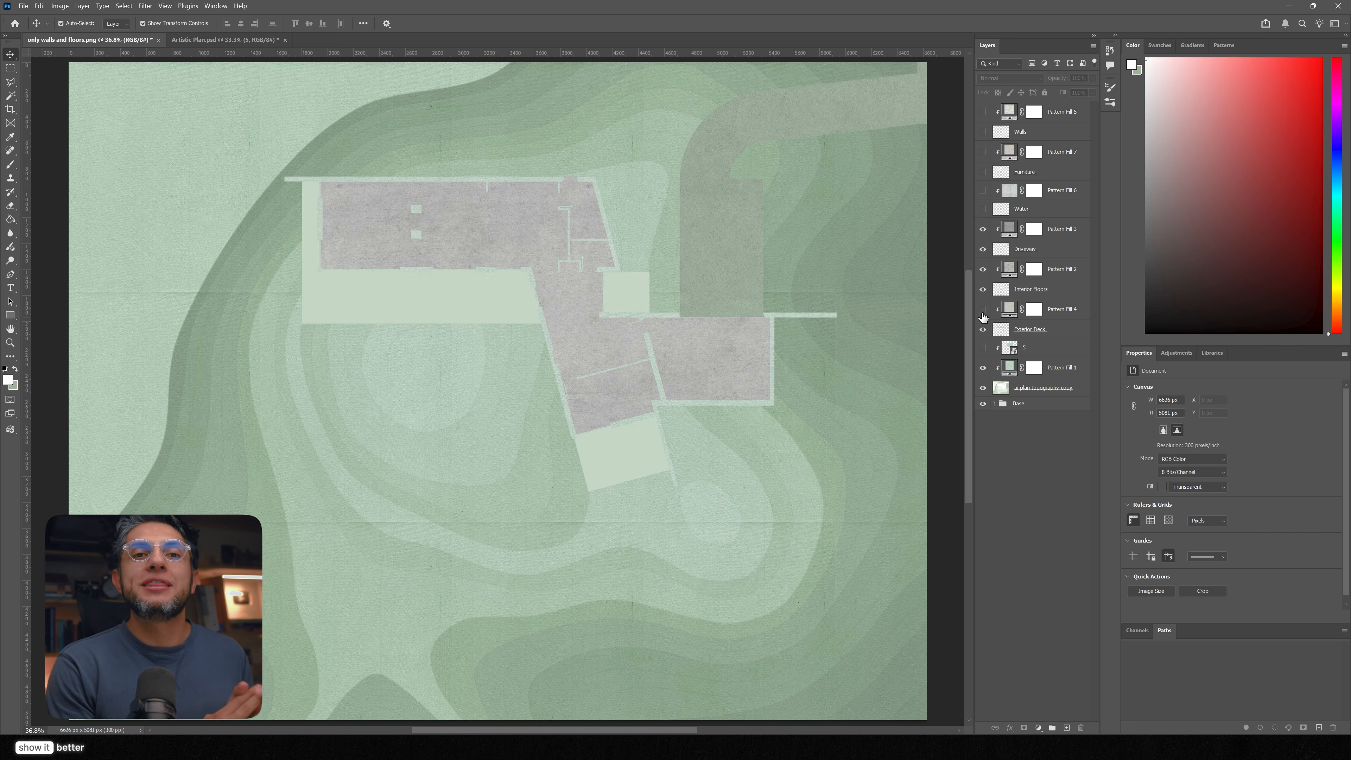
pyautogui.click(983, 310)
pyautogui.click(983, 348)
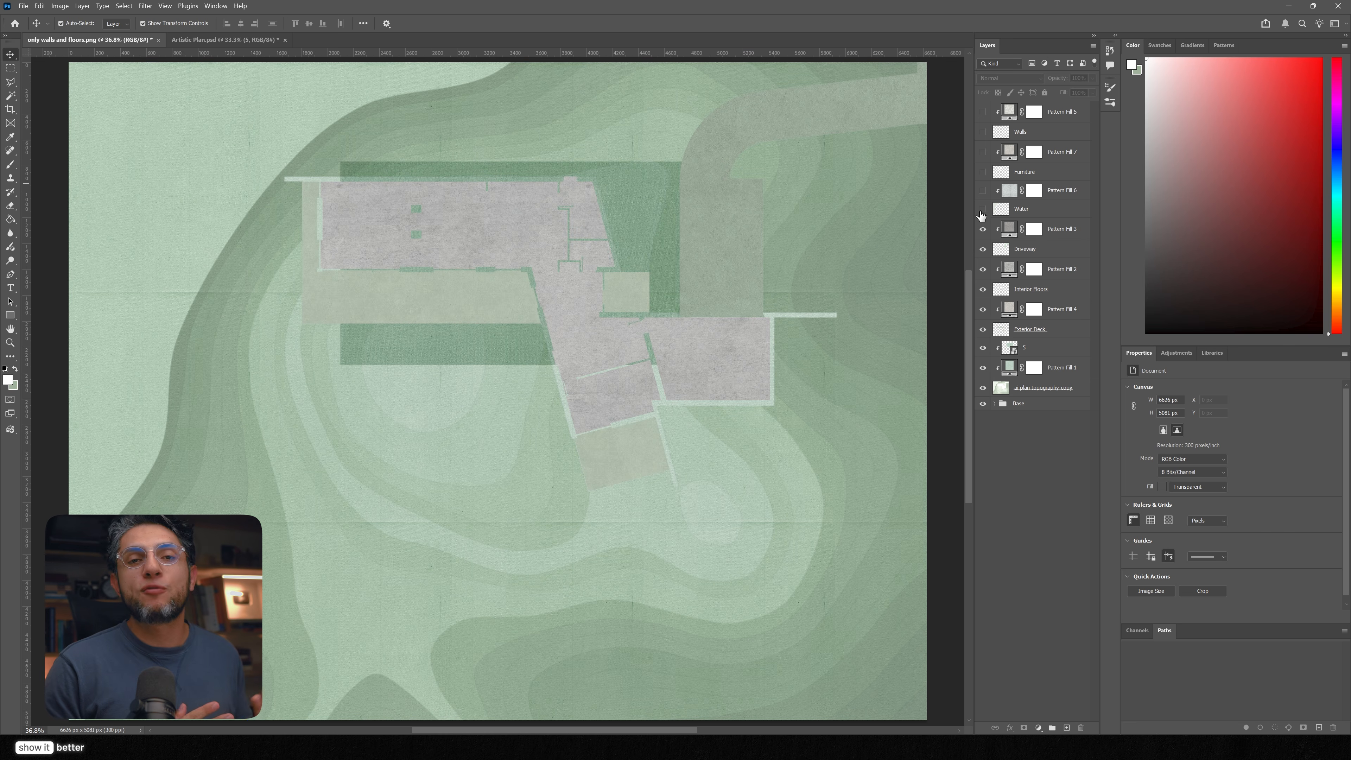
# Step: Show the Water and Furniture layers together with their clipped paper pattern fills
pyautogui.click(983, 209)
pyautogui.click(983, 190)
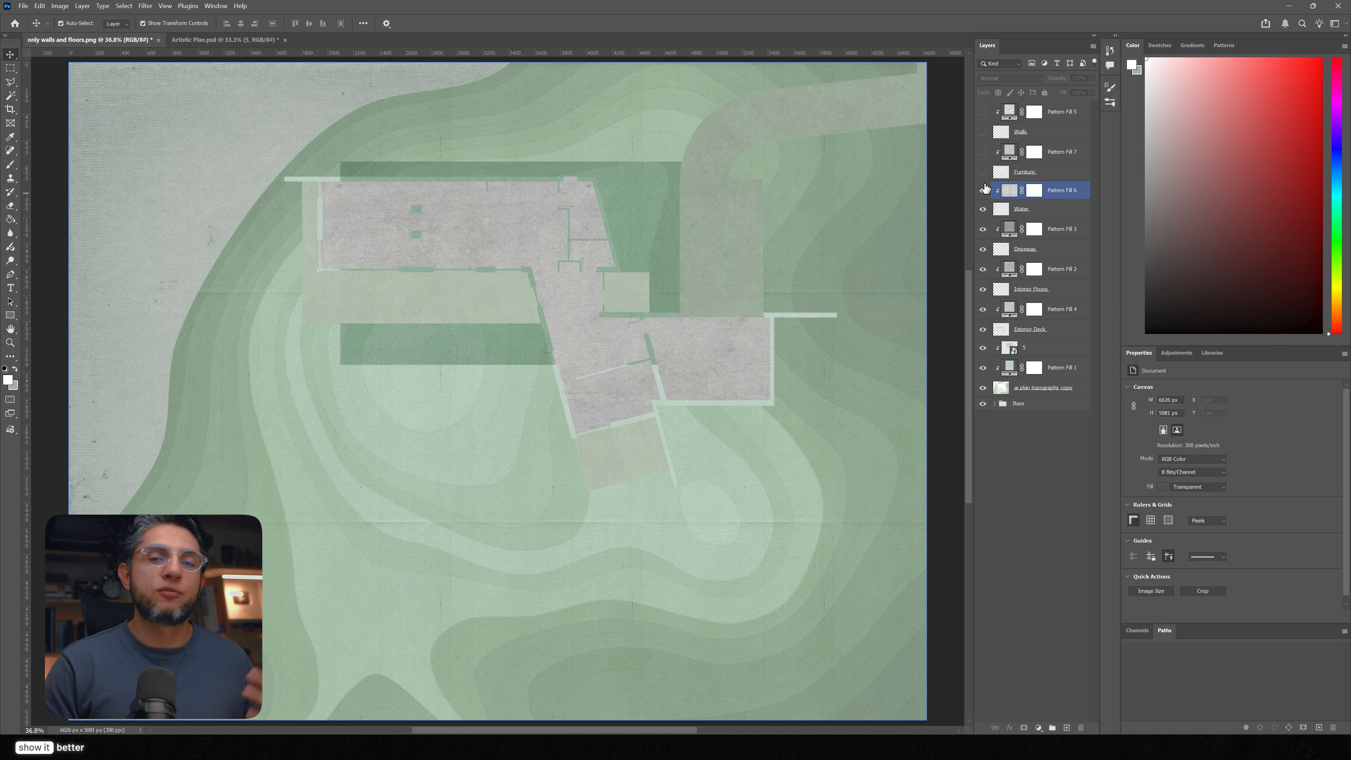
pyautogui.click(983, 172)
pyautogui.click(983, 152)
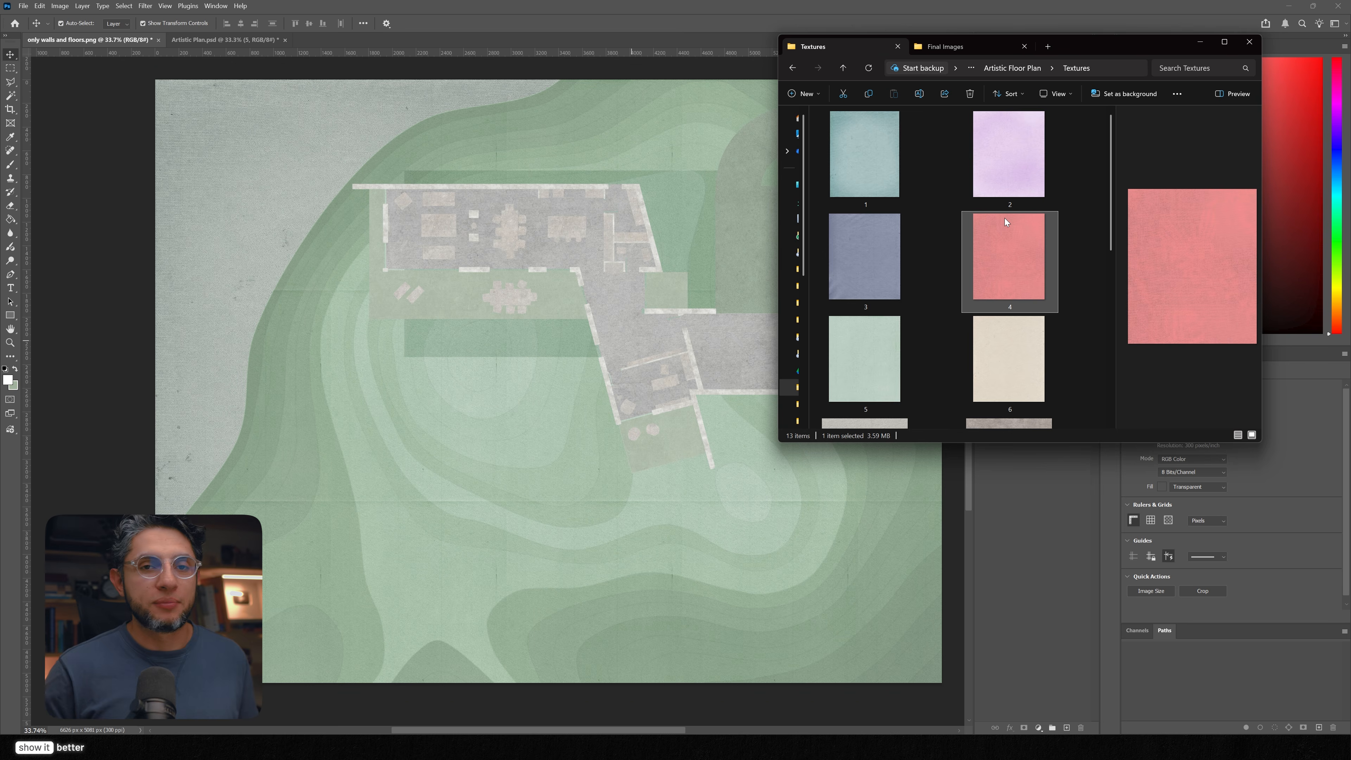
# Step: Place the red paper texture 4 on the plan and outline the central room linking the wings with a polygonal selection
pyautogui.moveTo(1005, 217); pyautogui.dragTo(696, 284)
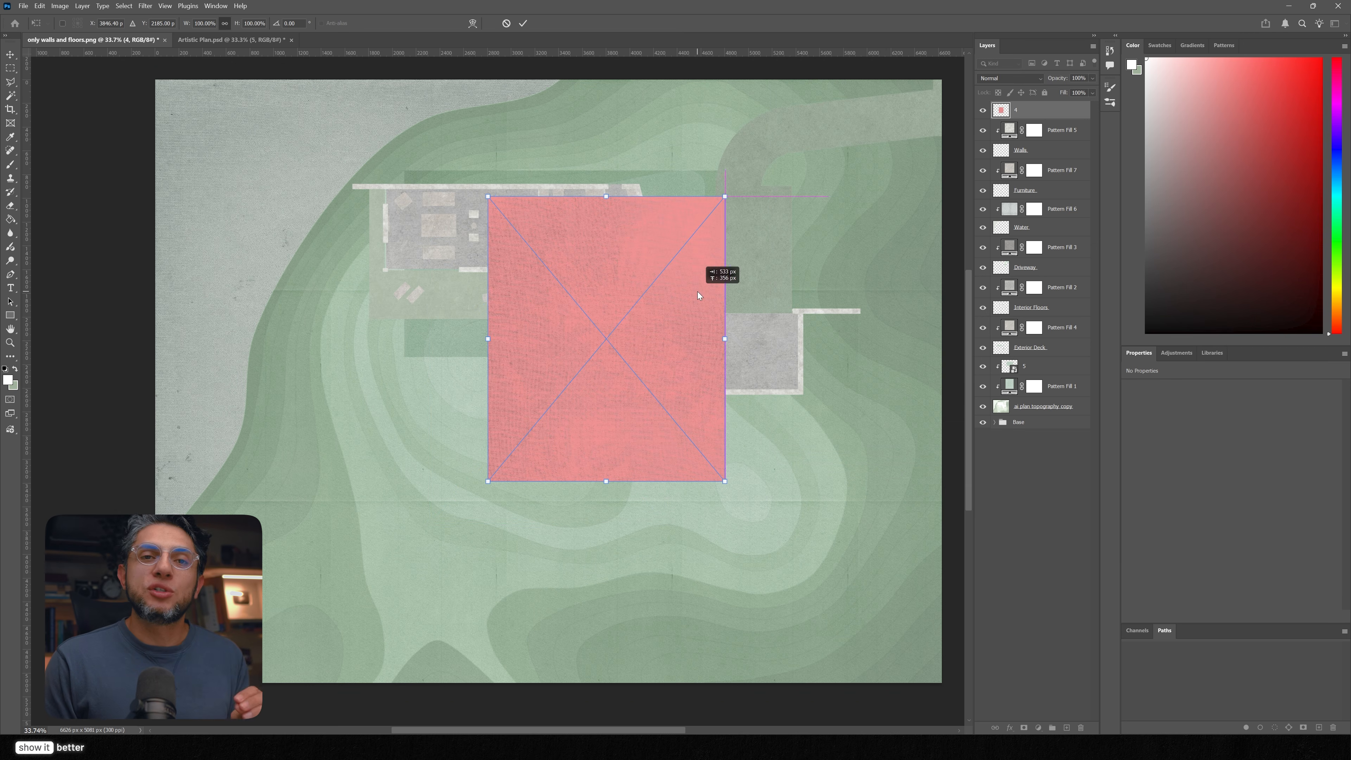
pyautogui.press('Return')
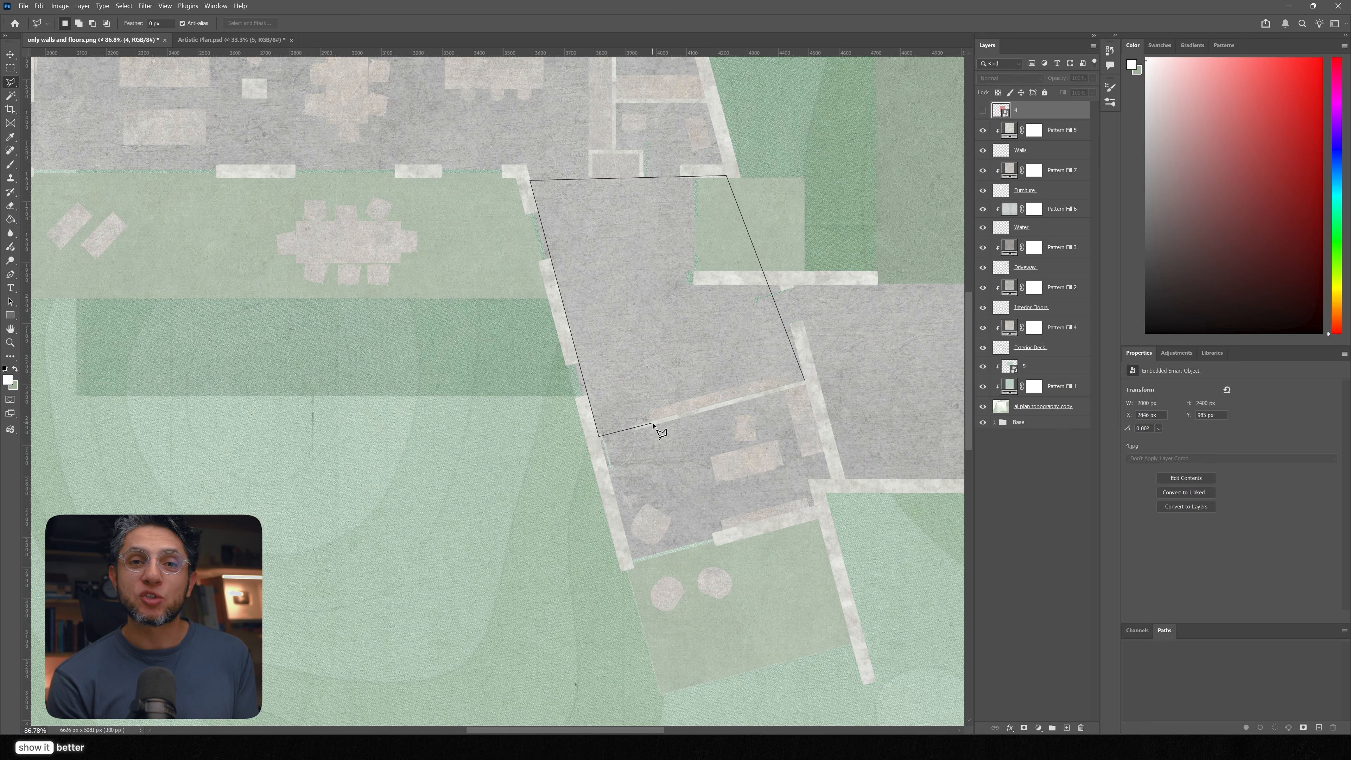
pyautogui.doubleClick(653, 424)
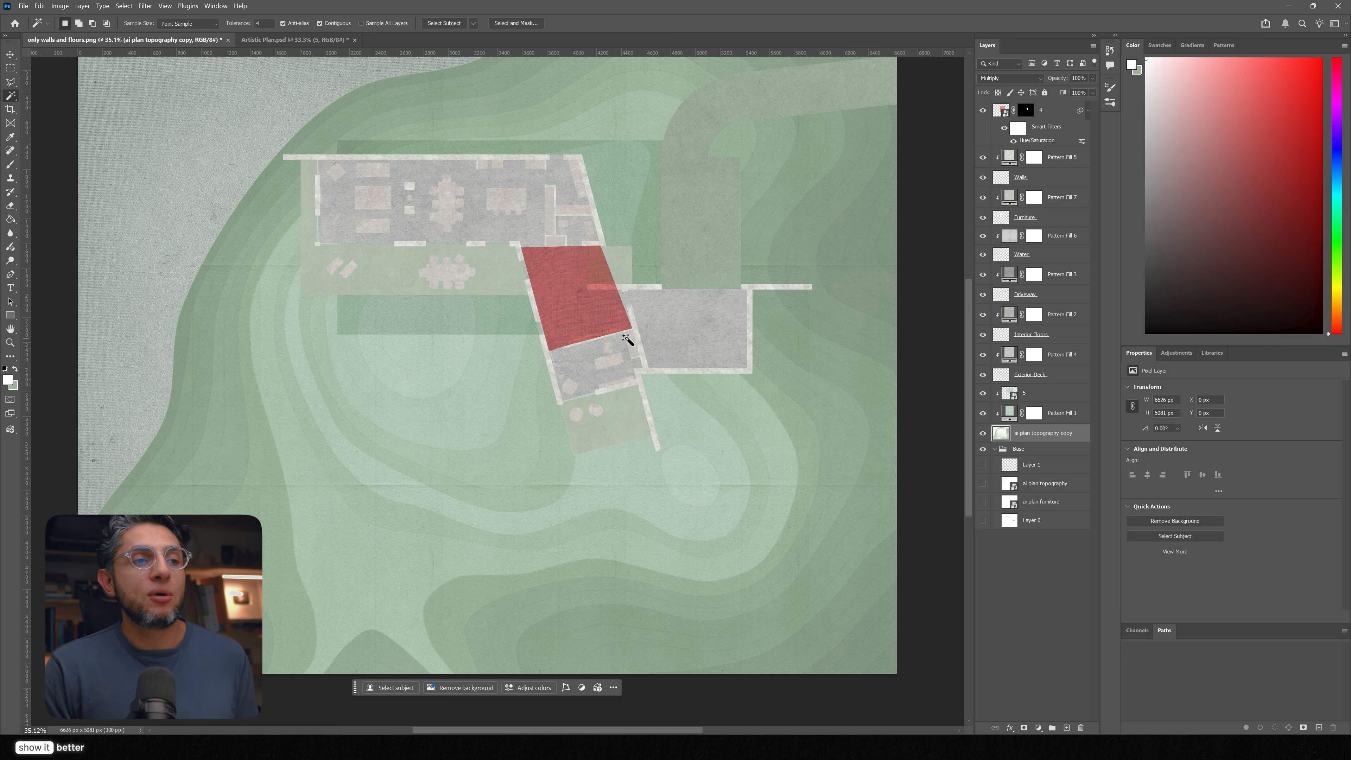
# Step: Select the building footprint on the ai plan topography copy layer and add a layer named Building Shadows above texture layer 4
pyautogui.click(626, 338)
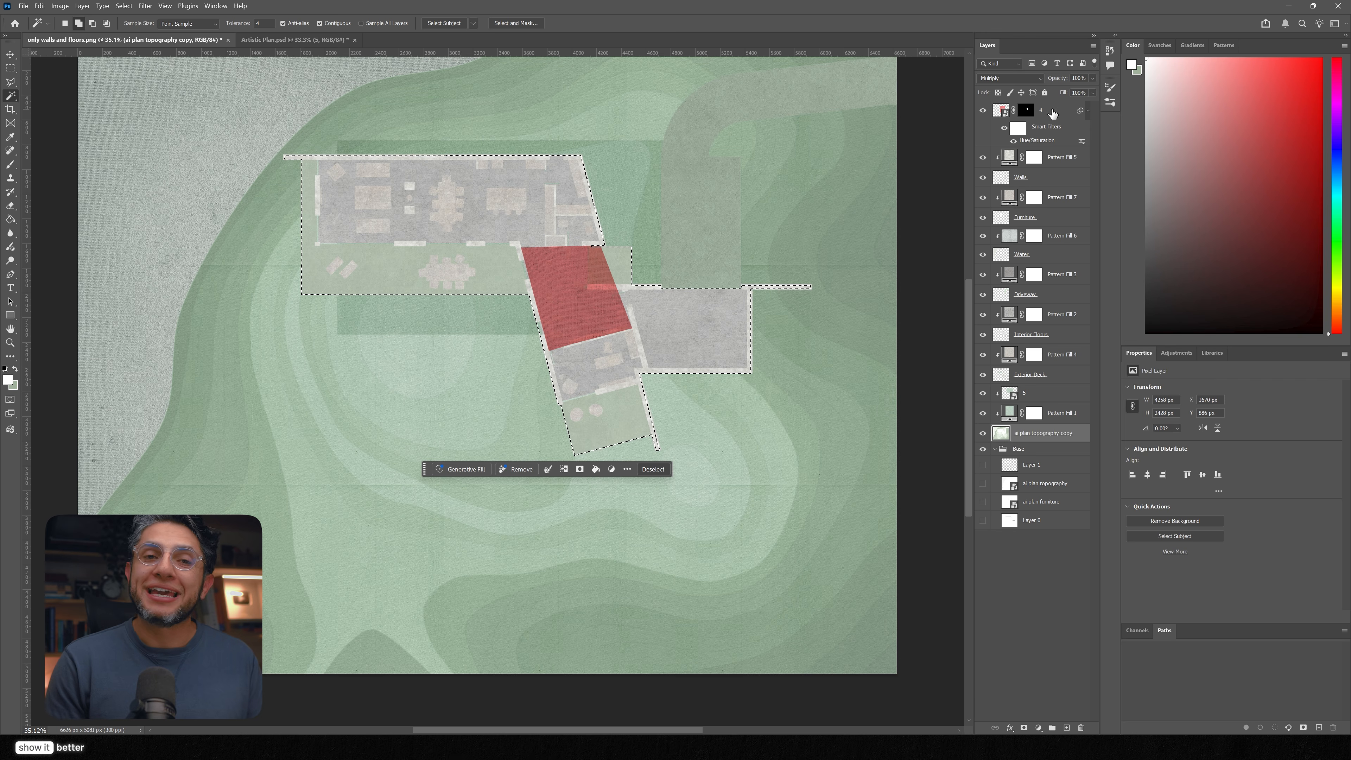
pyautogui.click(1052, 112)
pyautogui.click(1066, 726)
pyautogui.doubleClick(1023, 111)
pyautogui.write('Bu')
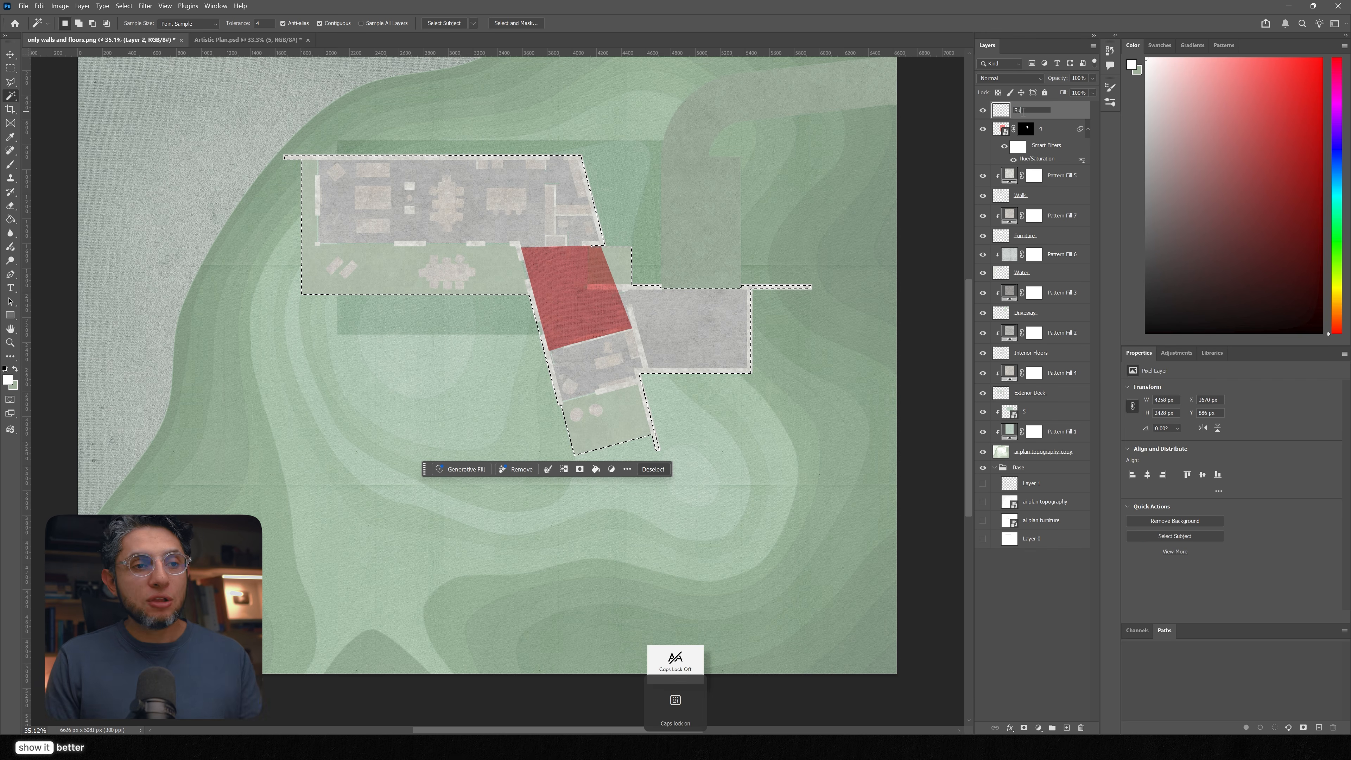
pyautogui.write('ilding Shadows')
pyautogui.press('Return')
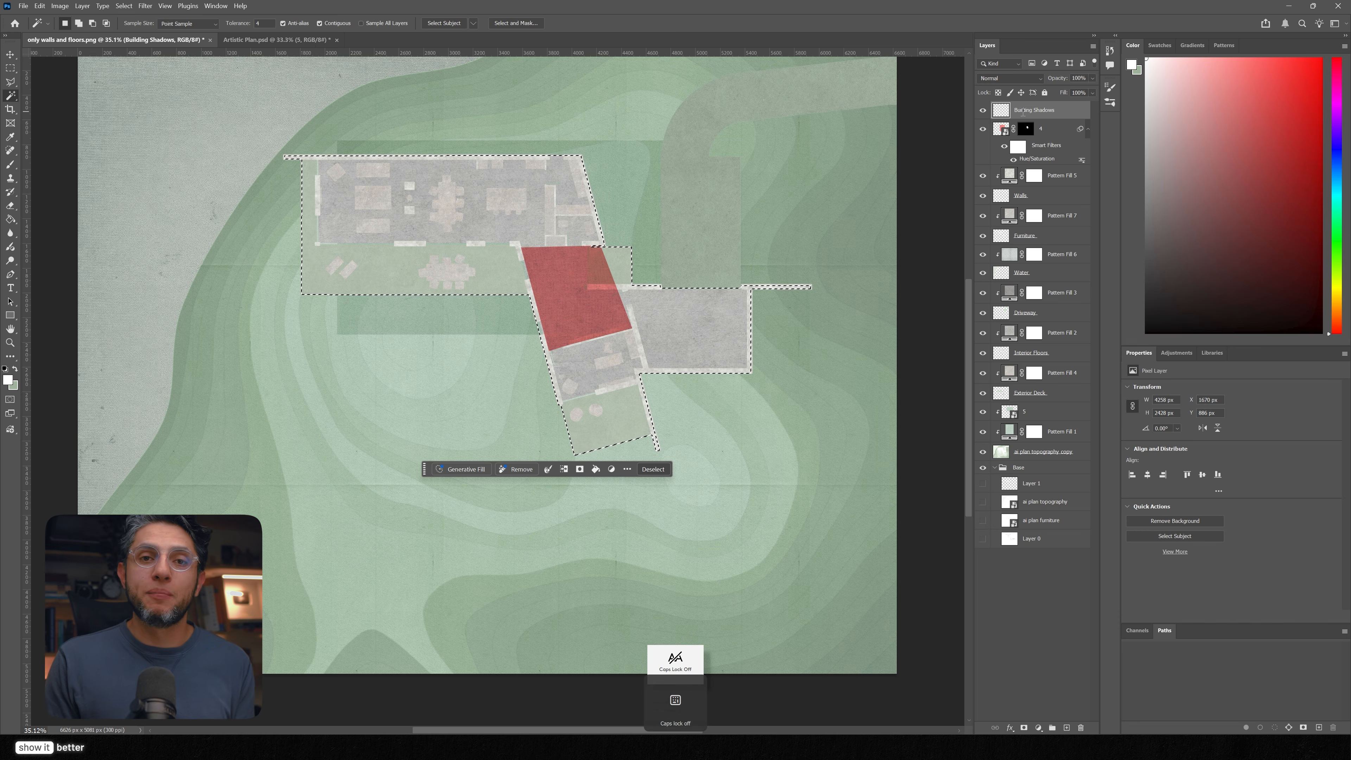
# Step: Paint soft black shadows outside the building outline, and along the selected contour band's edge on the Topo Shadows layer at 10% brush opacity
pyautogui.press('b')
pyautogui.rightClick(581, 330)
pyautogui.moveTo(543, 335); pyautogui.dragTo(436, 323)
pyautogui.press('d')
pyautogui.hotkey('ctrl', 'shift', 'i')
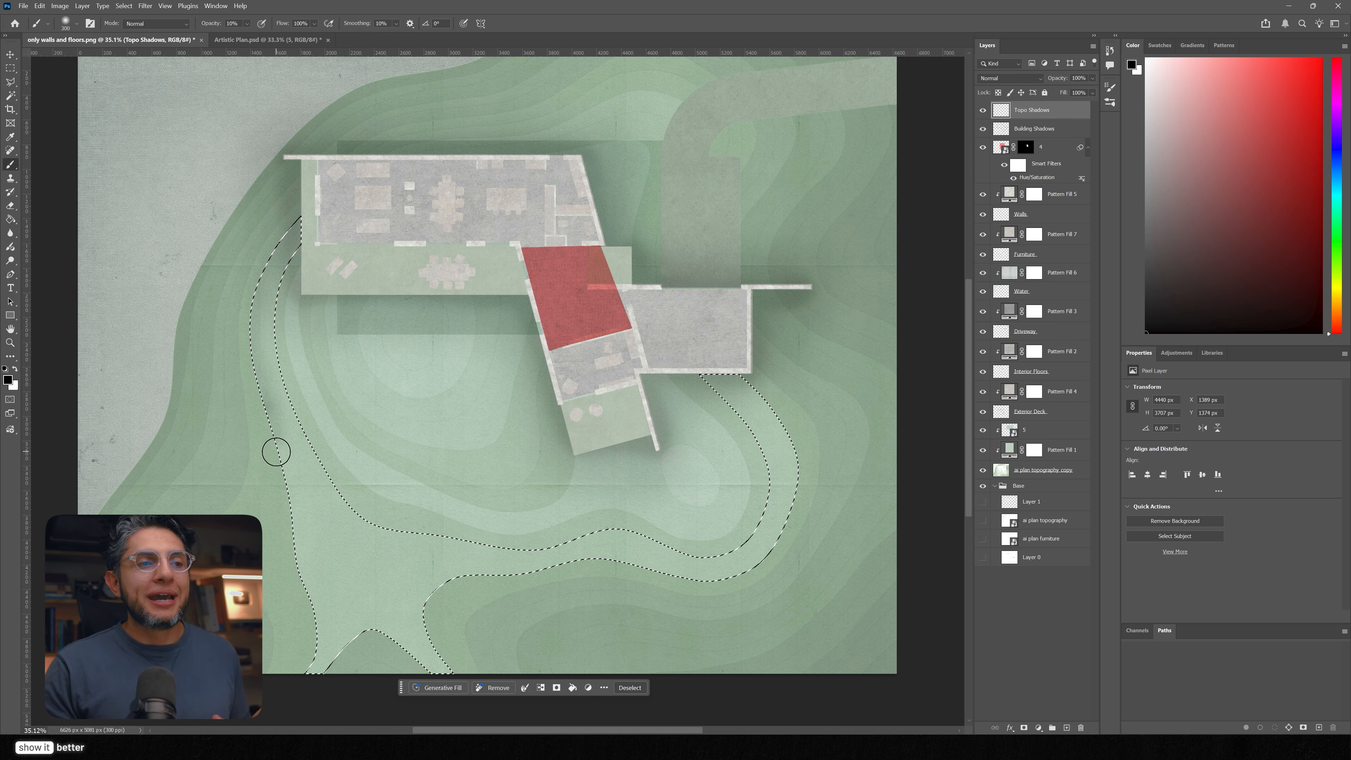
pyautogui.moveTo(276, 452)
pyautogui.mouseDown()
pyautogui.moveTo(294, 517)
pyautogui.moveTo(301, 688)
pyautogui.moveTo(378, 631)
pyautogui.moveTo(416, 681)
pyautogui.moveTo(435, 674)
pyautogui.moveTo(425, 604)
pyautogui.mouseUp()
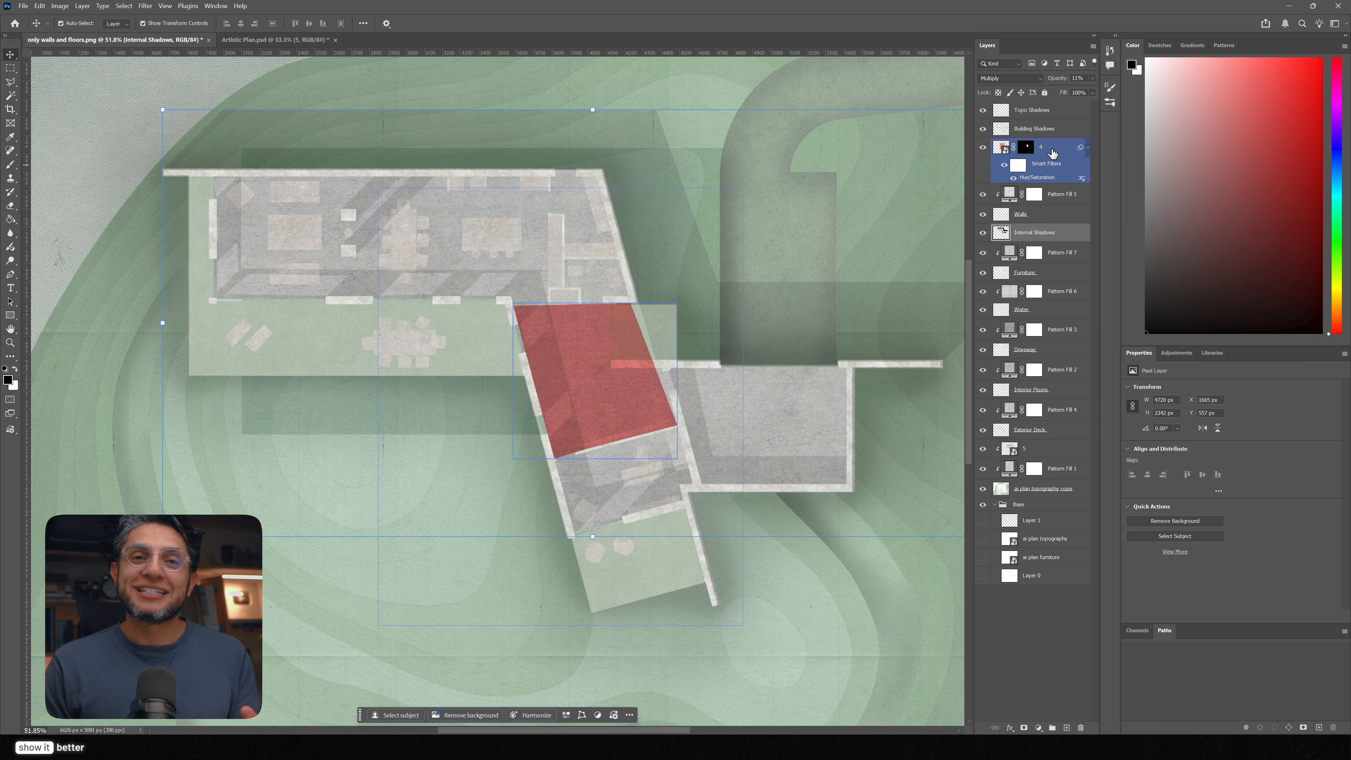
# Step: Move the red texture layer 4 beneath the Internal Shadows layer, above the furniture's pattern fill
pyautogui.moveTo(1052, 153); pyautogui.dragTo(1067, 242)
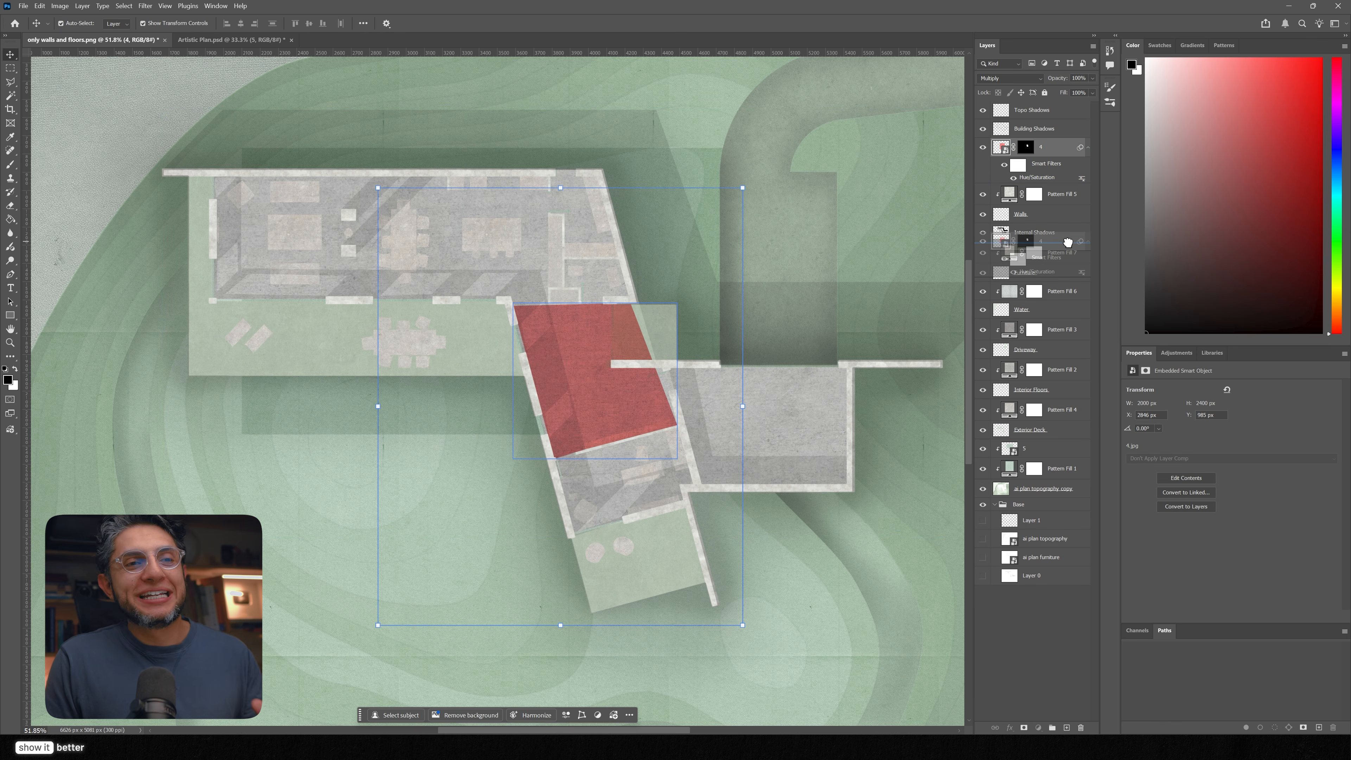
pyautogui.moveTo(1067, 242); pyautogui.dragTo(1067, 244)
pyautogui.scroll(-5, 615, 365)
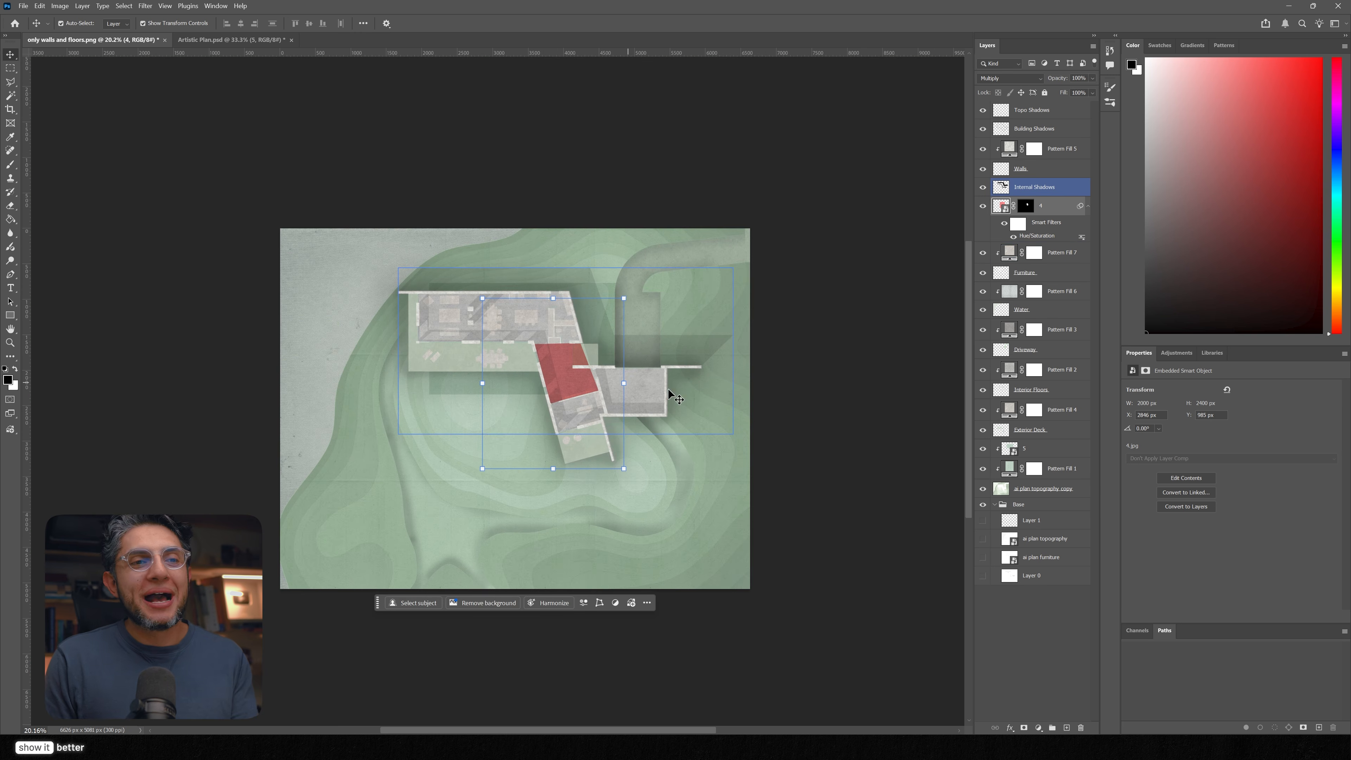
pyautogui.click(805, 379)
# Step: Raise the Internal Shadows layer's opacity to about 35% to strengthen the cast shadows
pyautogui.scroll(5, 567, 342)
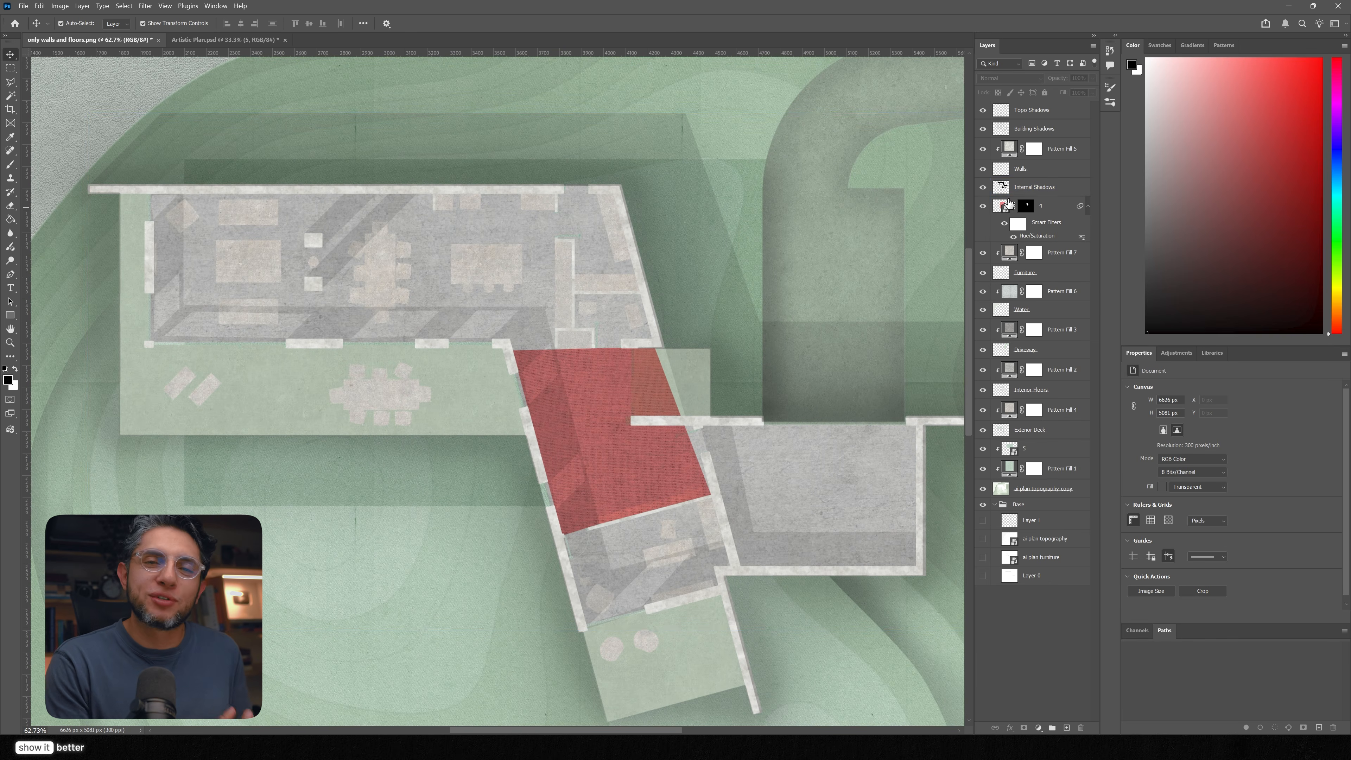
pyautogui.click(1027, 189)
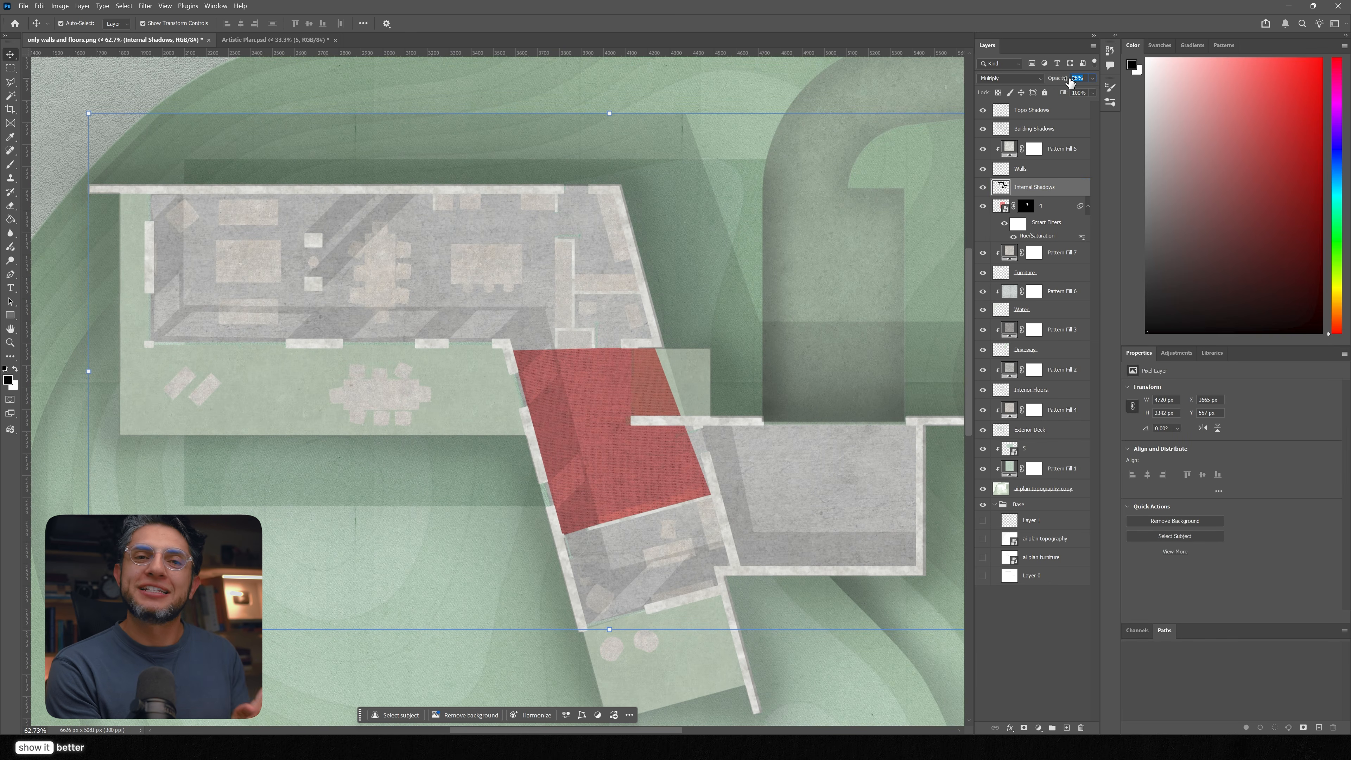
pyautogui.moveTo(1057, 78); pyautogui.dragTo(1071, 81)
pyautogui.scroll(-5, 612, 253)
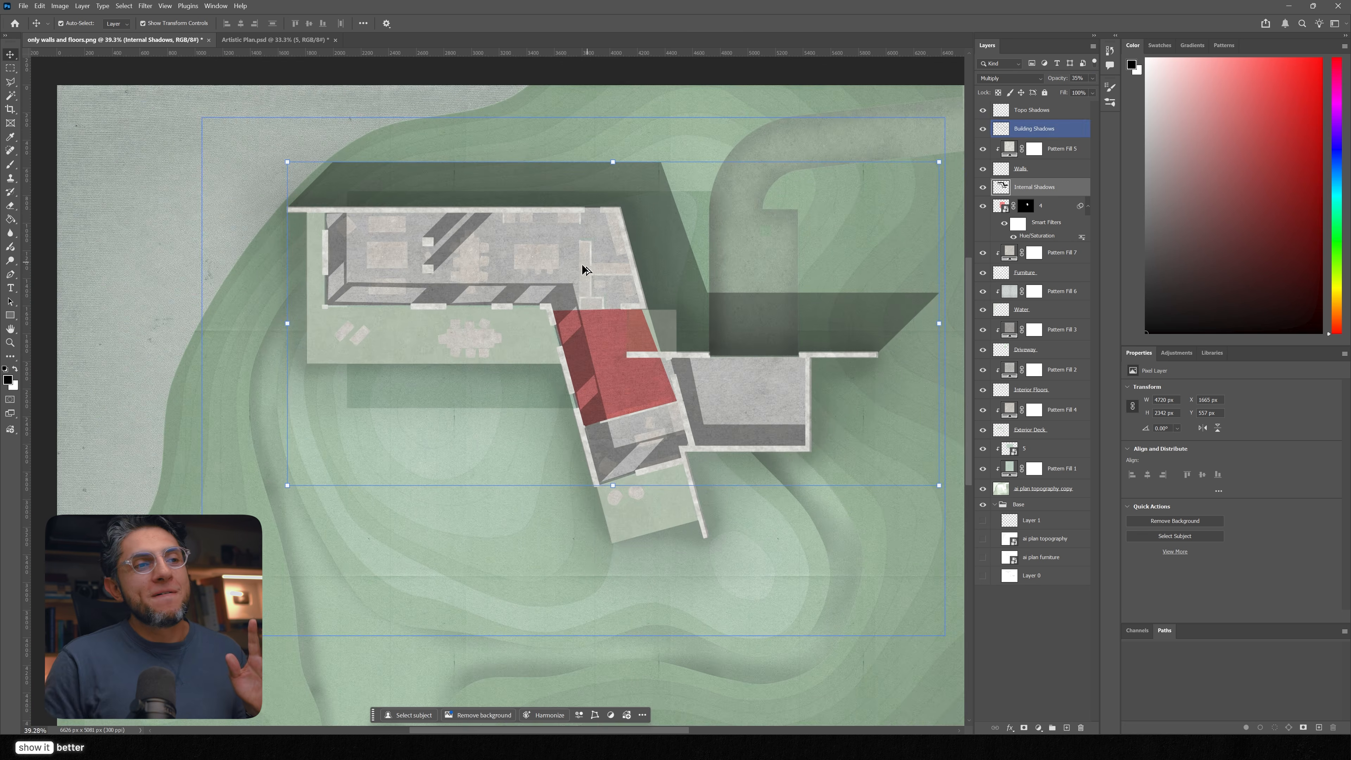
pyautogui.scroll(2, 674, 302)
pyautogui.moveTo(627, 380); pyautogui.dragTo(587, 371)
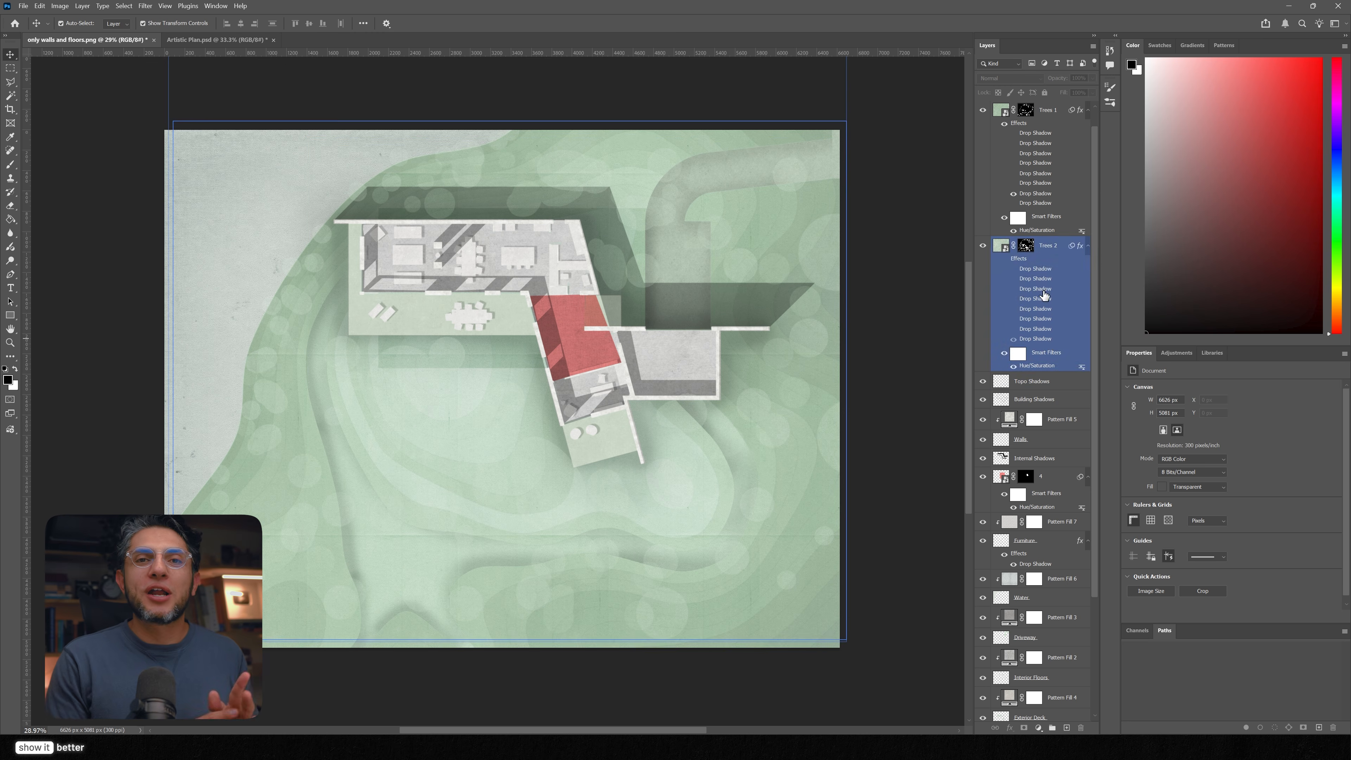
# Step: Copy the Walls layer to the site's lower-left area, add a white inside stroke and set its fill to 0%
pyautogui.click(1041, 440)
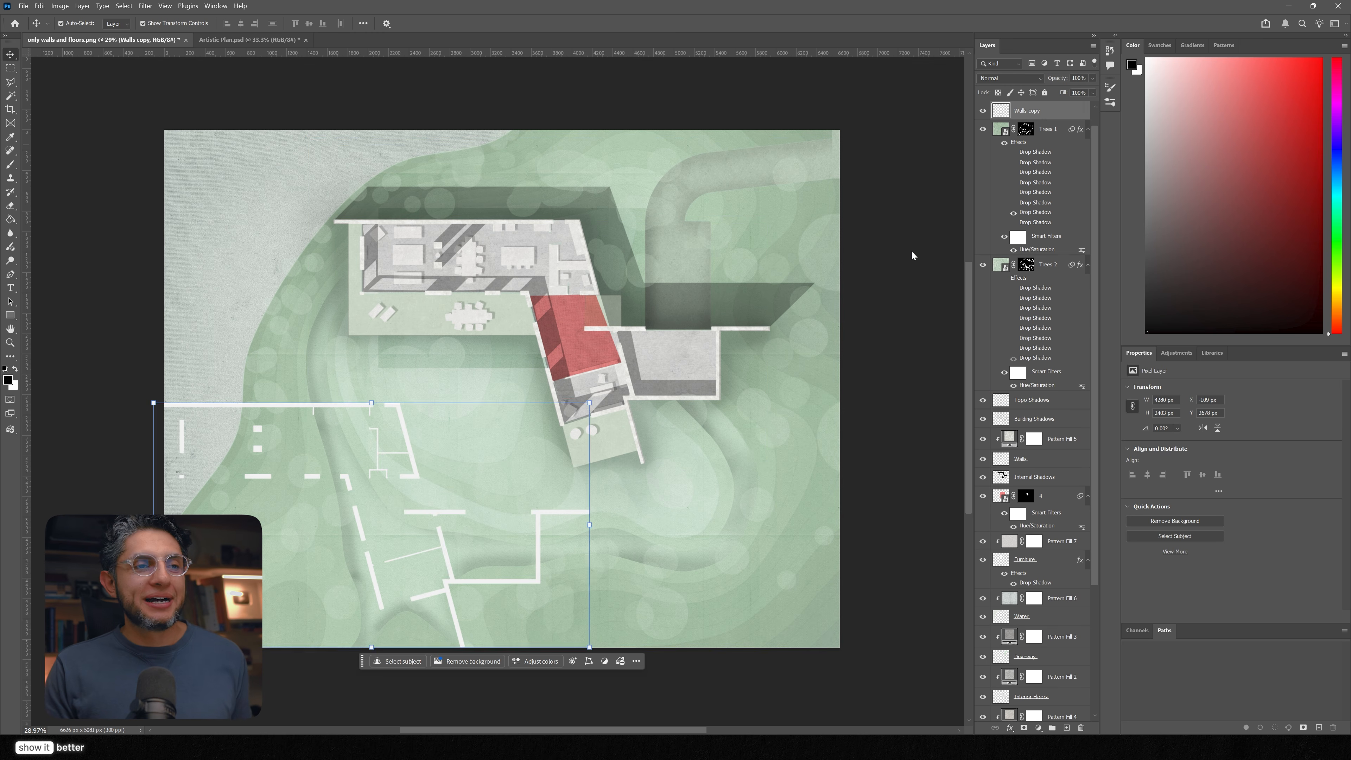
pyautogui.doubleClick(1062, 111)
pyautogui.click(876, 231)
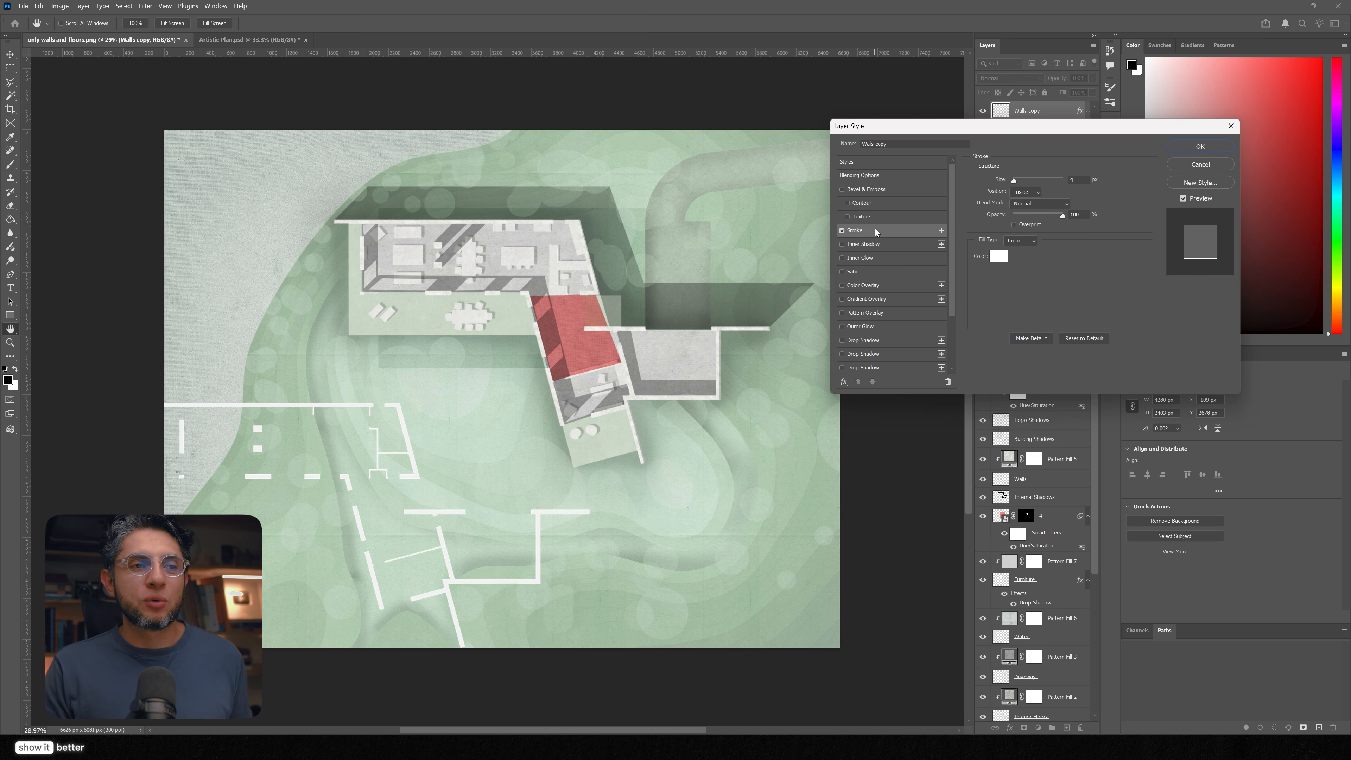
pyautogui.click(1199, 147)
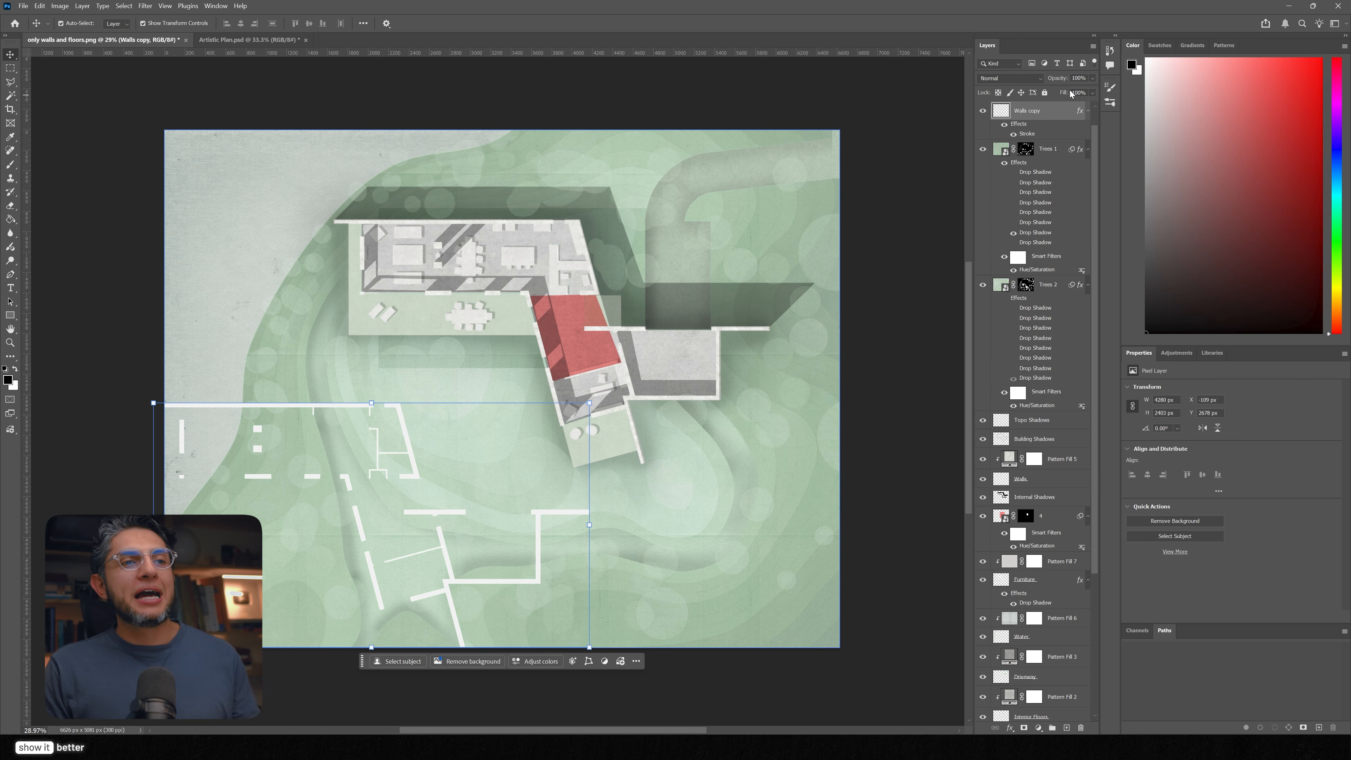
pyautogui.moveTo(1067, 95); pyautogui.dragTo(947, 102)
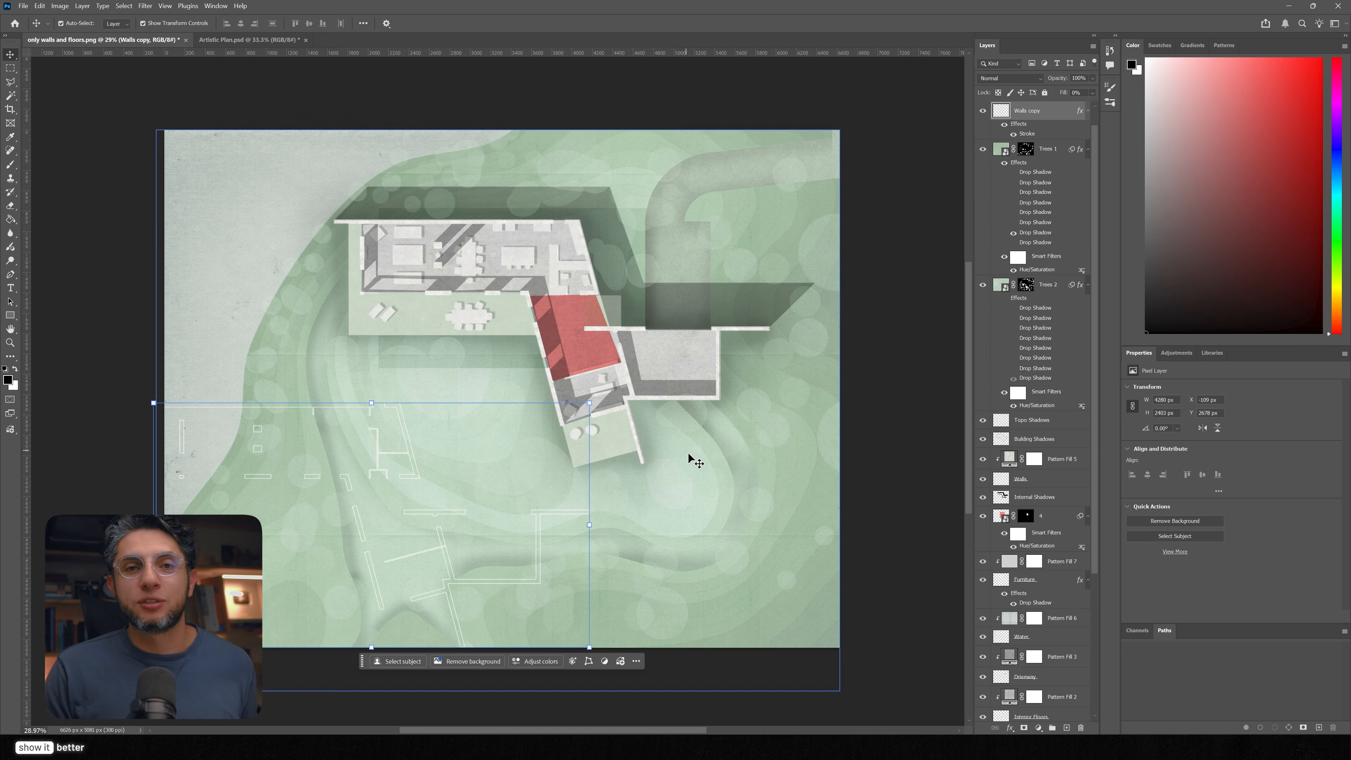
# Step: Duplicate the outlined walls copy, flip it both horizontally and vertically, and place it over the site's upper-right corner
pyautogui.scroll(-3, 404, 510)
pyautogui.click(401, 488)
pyautogui.hotkey('ctrl', 'j')
pyautogui.moveTo(425, 464); pyautogui.dragTo(499, 426)
pyautogui.click(1013, 284)
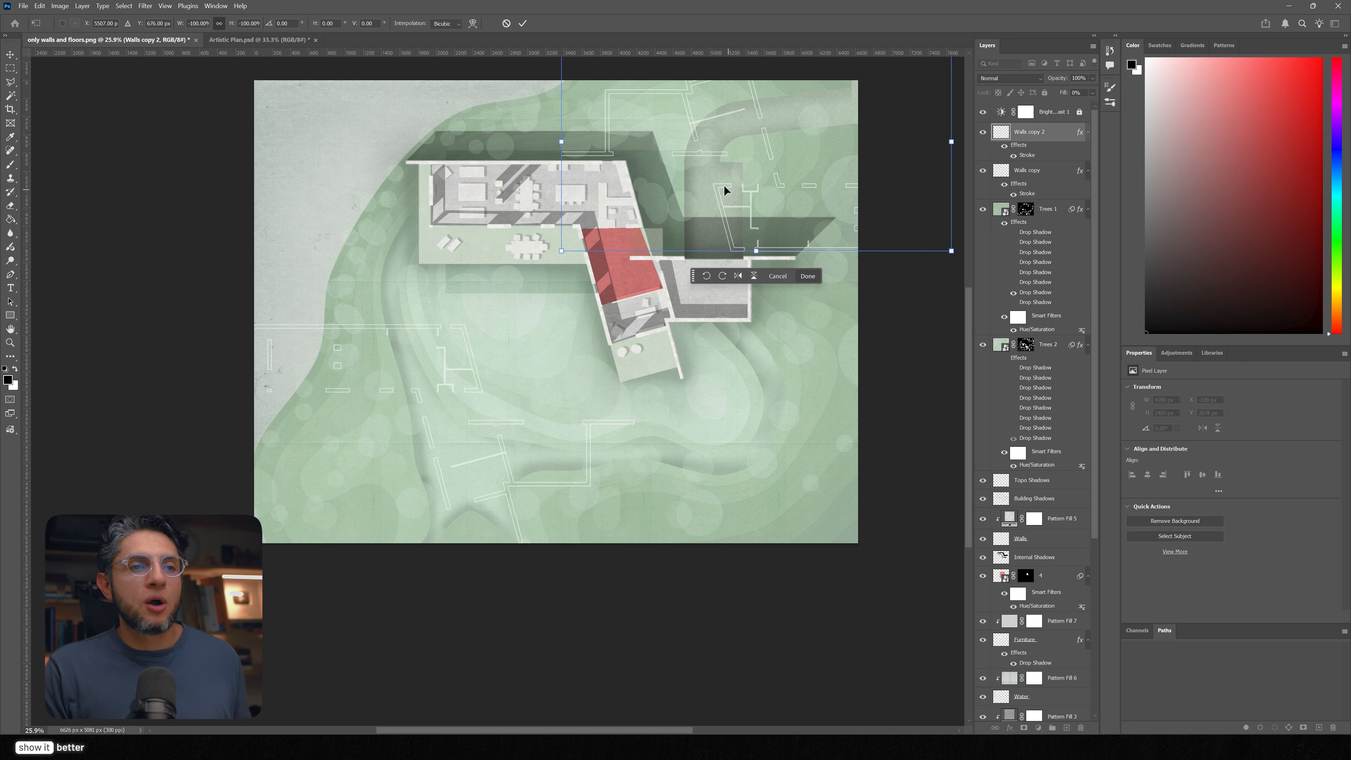
pyautogui.moveTo(724, 187); pyautogui.dragTo(693, 180)
pyautogui.press('Return')
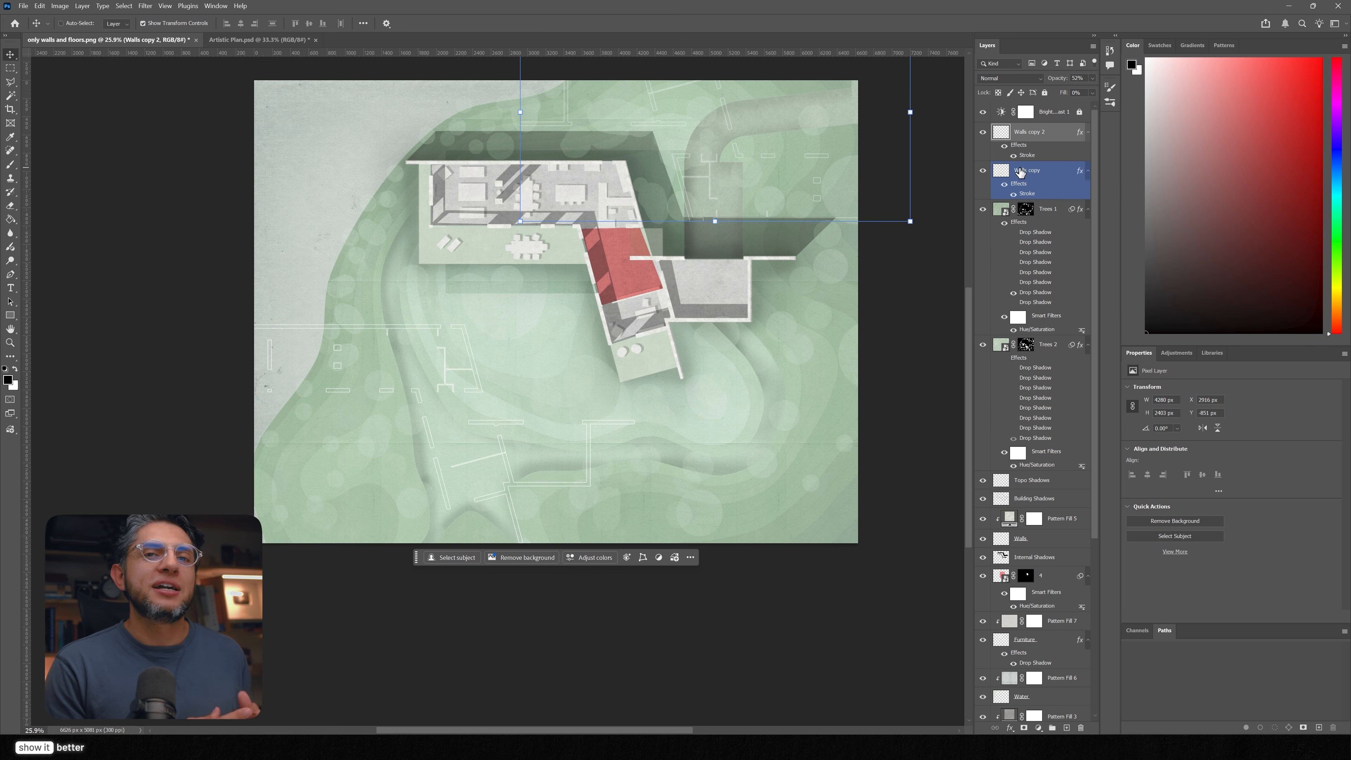
# Step: Duplicate the outlined walls again, rotate the copy -90° and place it over the site's lower-right corner
pyautogui.hotkey('ctrl', 'j')
pyautogui.hotkey('ctrl', 't')
pyautogui.moveTo(799, 217); pyautogui.dragTo(809, 474)
pyautogui.moveTo(874, 506); pyautogui.dragTo(905, 293)
pyautogui.moveTo(820, 398); pyautogui.dragTo(823, 442)
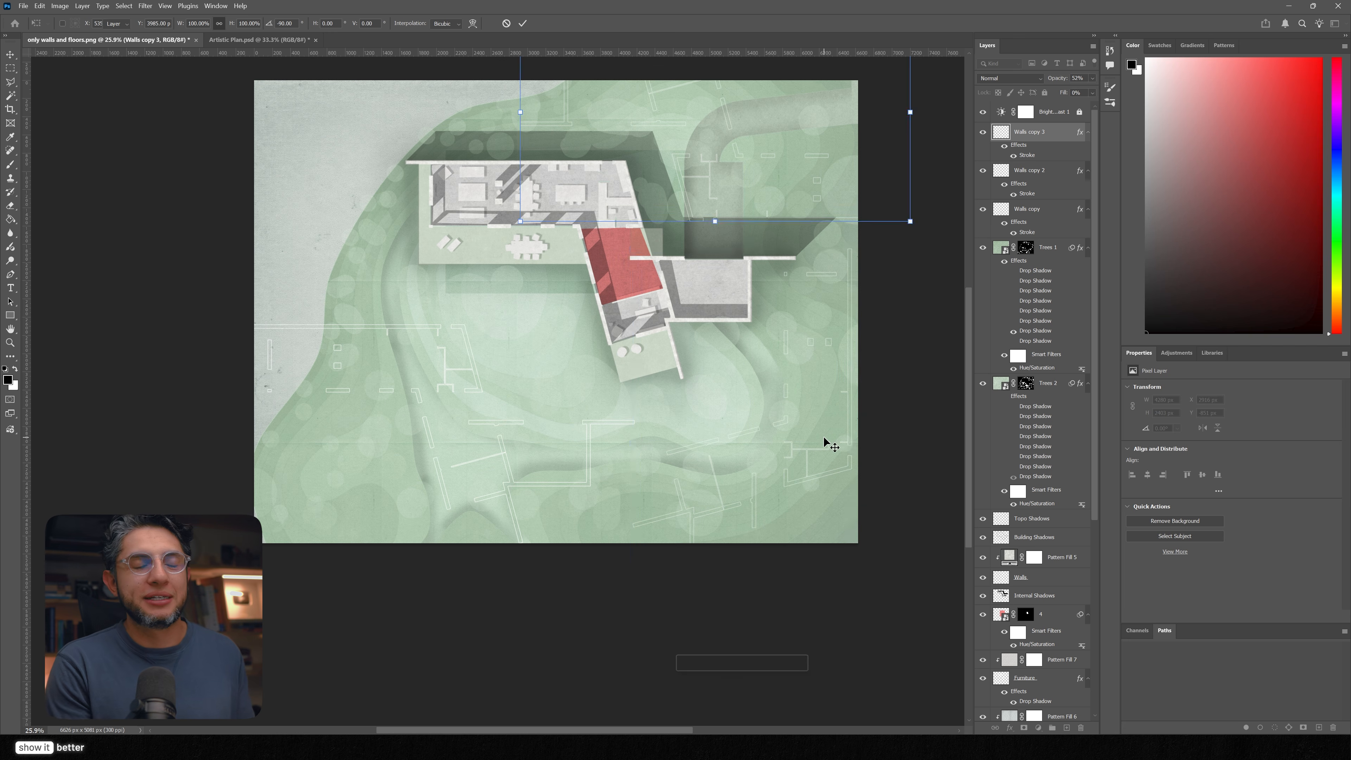
pyautogui.press('Return')
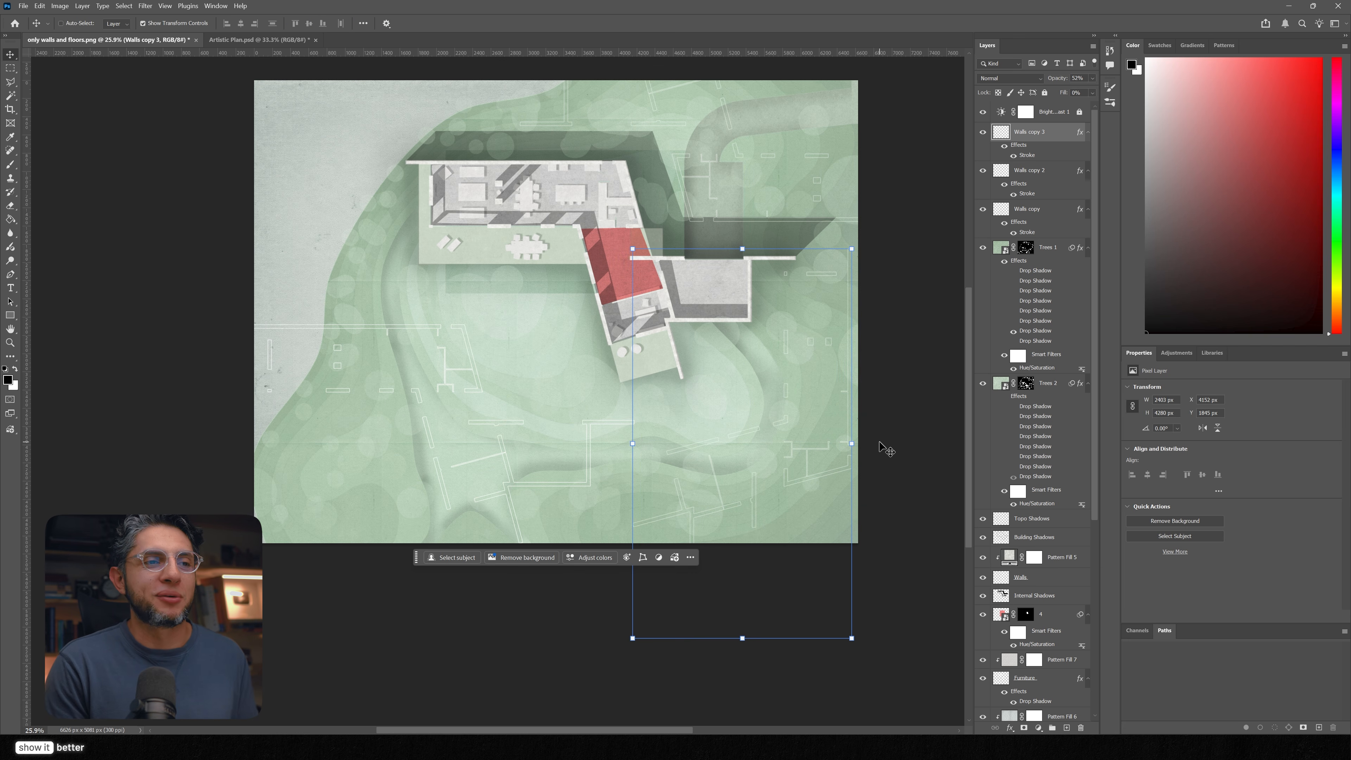
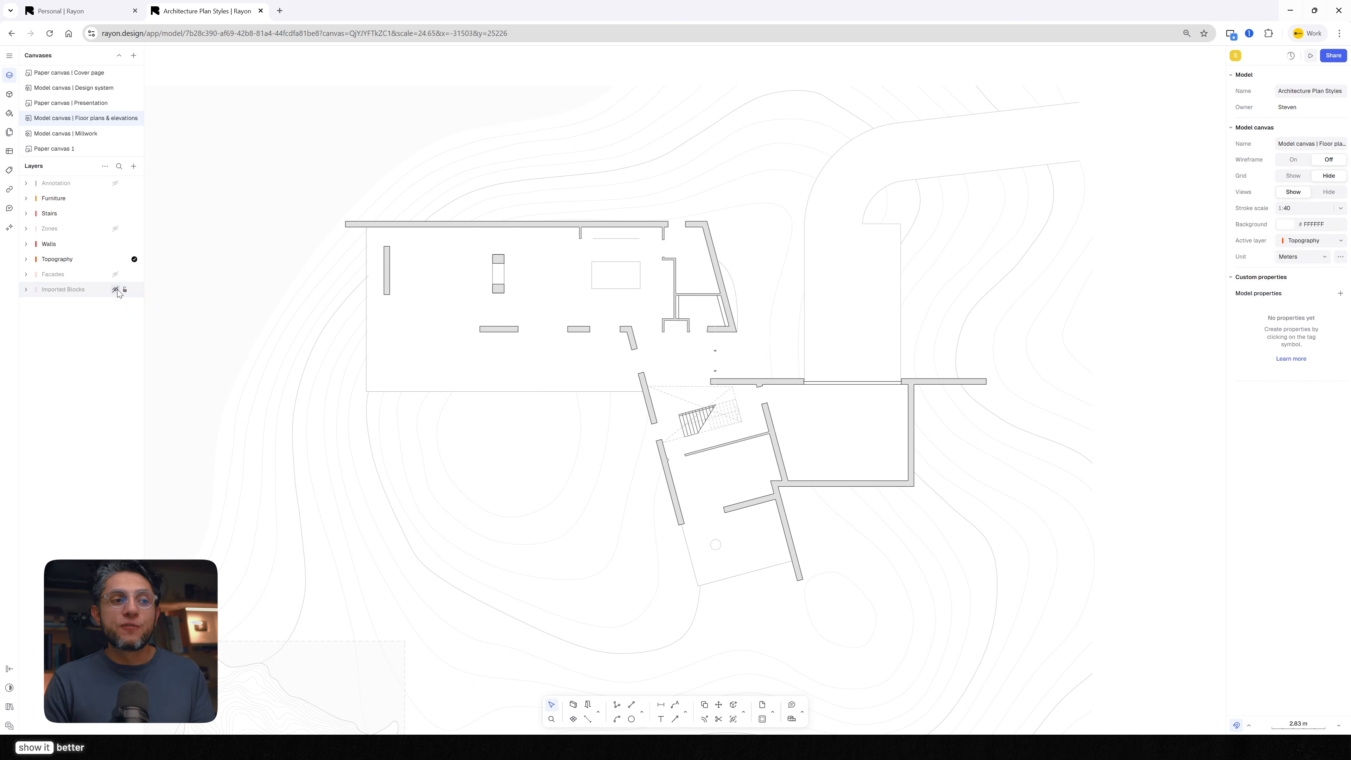
# Step: In Rayon's floor plan canvas, show the Imported Blocks layer and toggle the Walls, Stairs and Furniture layers off and back on
pyautogui.click(115, 244)
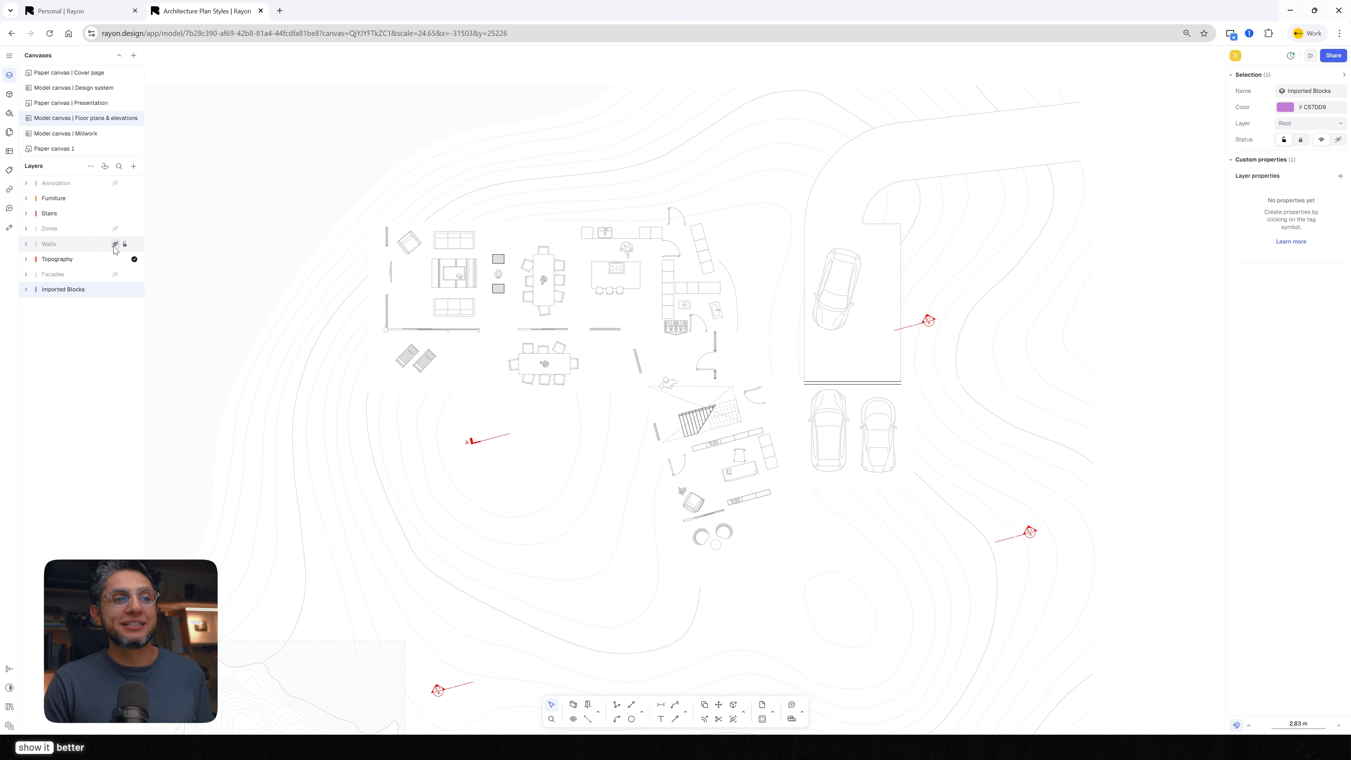
pyautogui.click(115, 243)
pyautogui.click(115, 214)
pyautogui.click(115, 199)
pyautogui.click(114, 199)
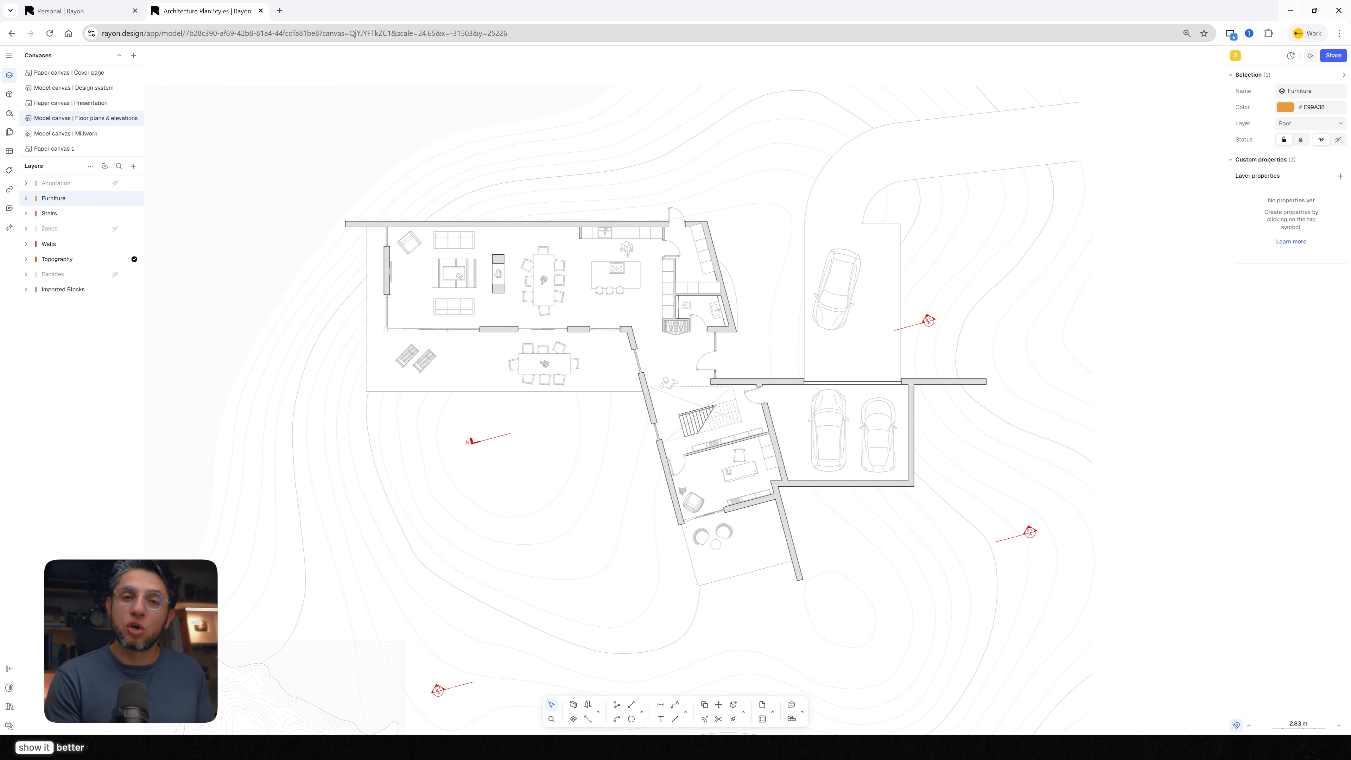
# Step: Examine the windows, doors, walls, furniture and topography of the floor plan up close and as a whole
pyautogui.scroll(8, 546, 323)
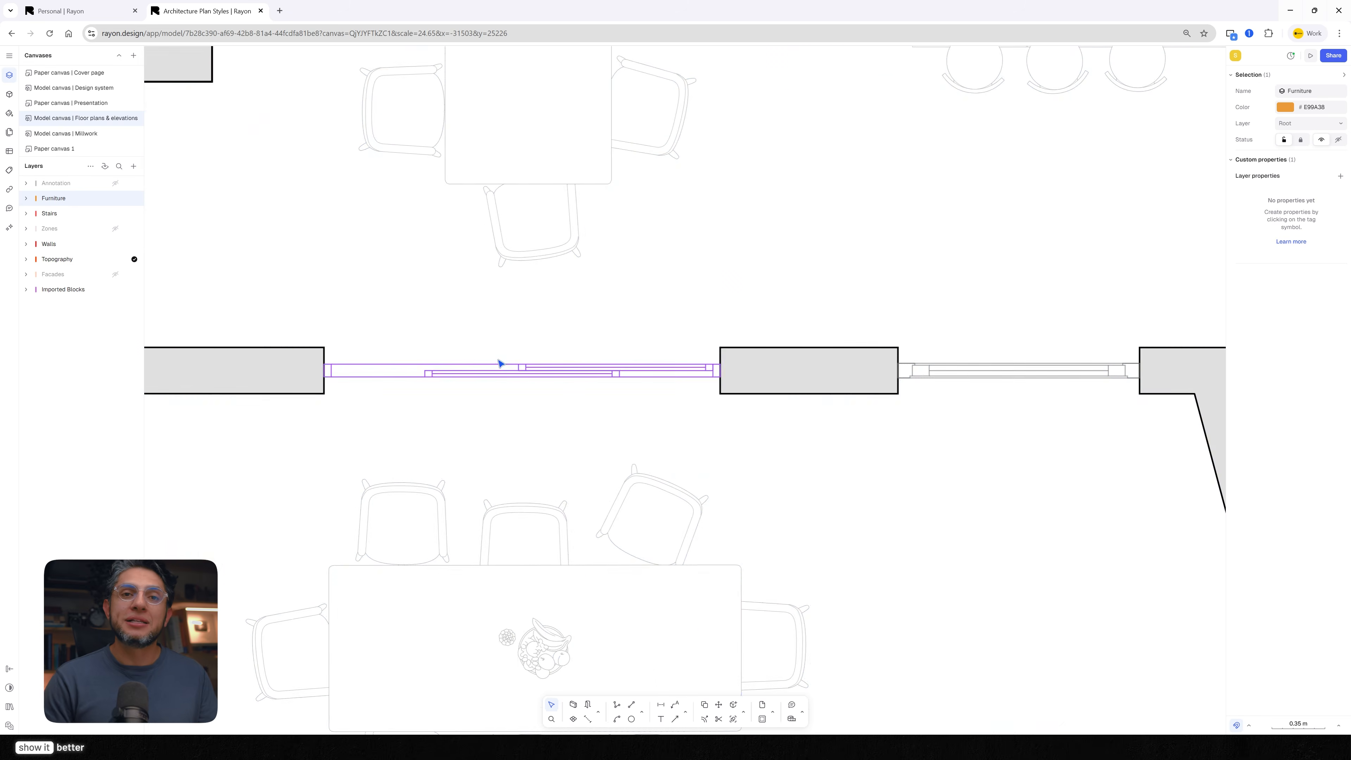
pyautogui.moveTo(696, 289); pyautogui.dragTo(787, 531)
pyautogui.moveTo(646, 297); pyautogui.dragTo(845, 508)
pyautogui.scroll(-5, 718, 376)
pyautogui.moveTo(794, 429); pyautogui.dragTo(542, 315)
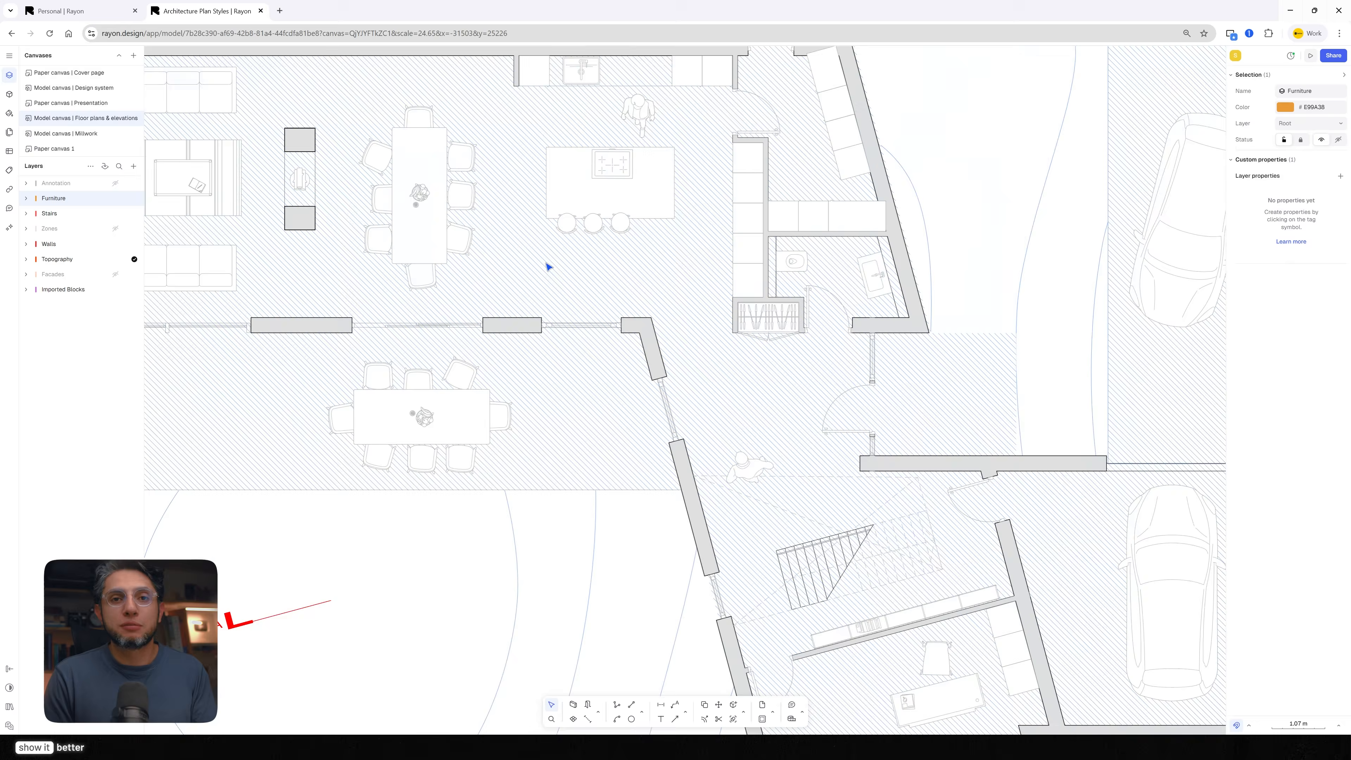
pyautogui.scroll(-5, 579, 268)
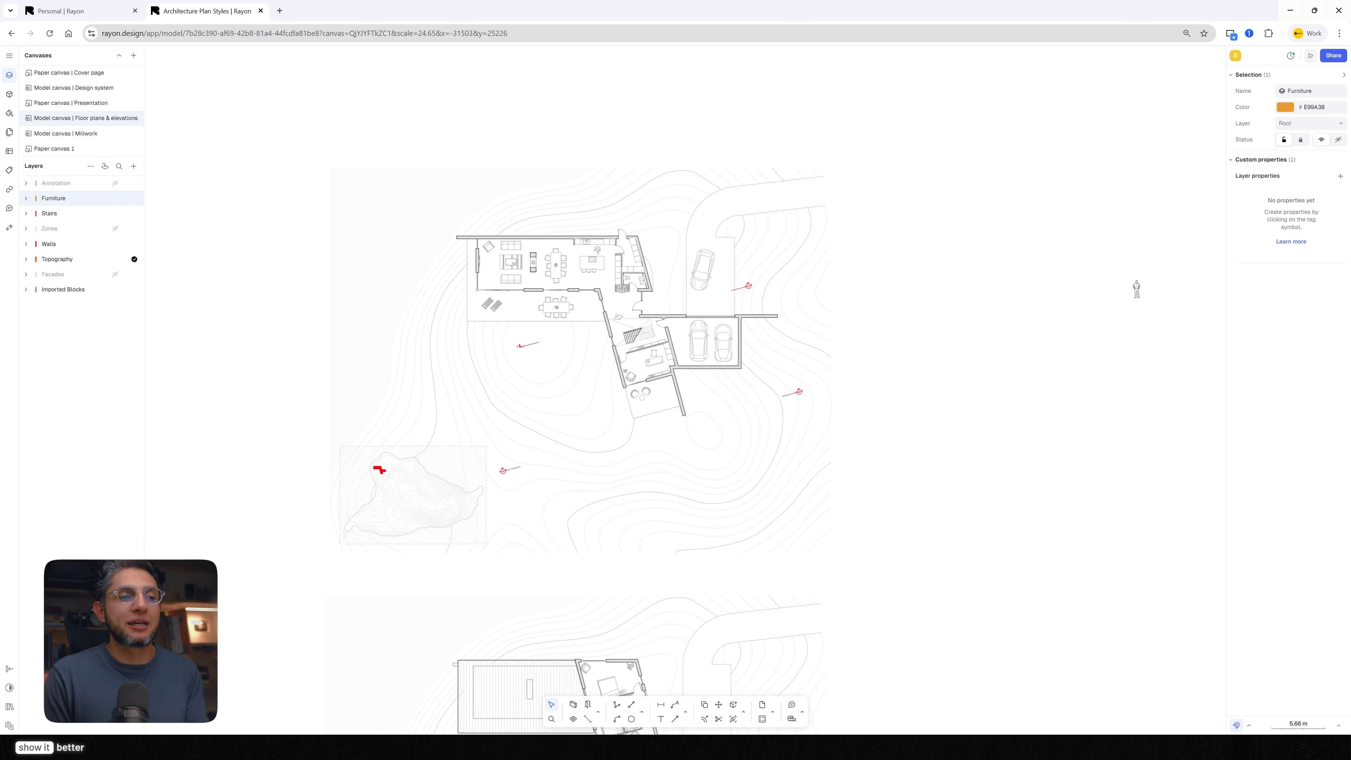
pyautogui.moveTo(557, 346); pyautogui.dragTo(583, 385)
pyautogui.scroll(4, 583, 385)
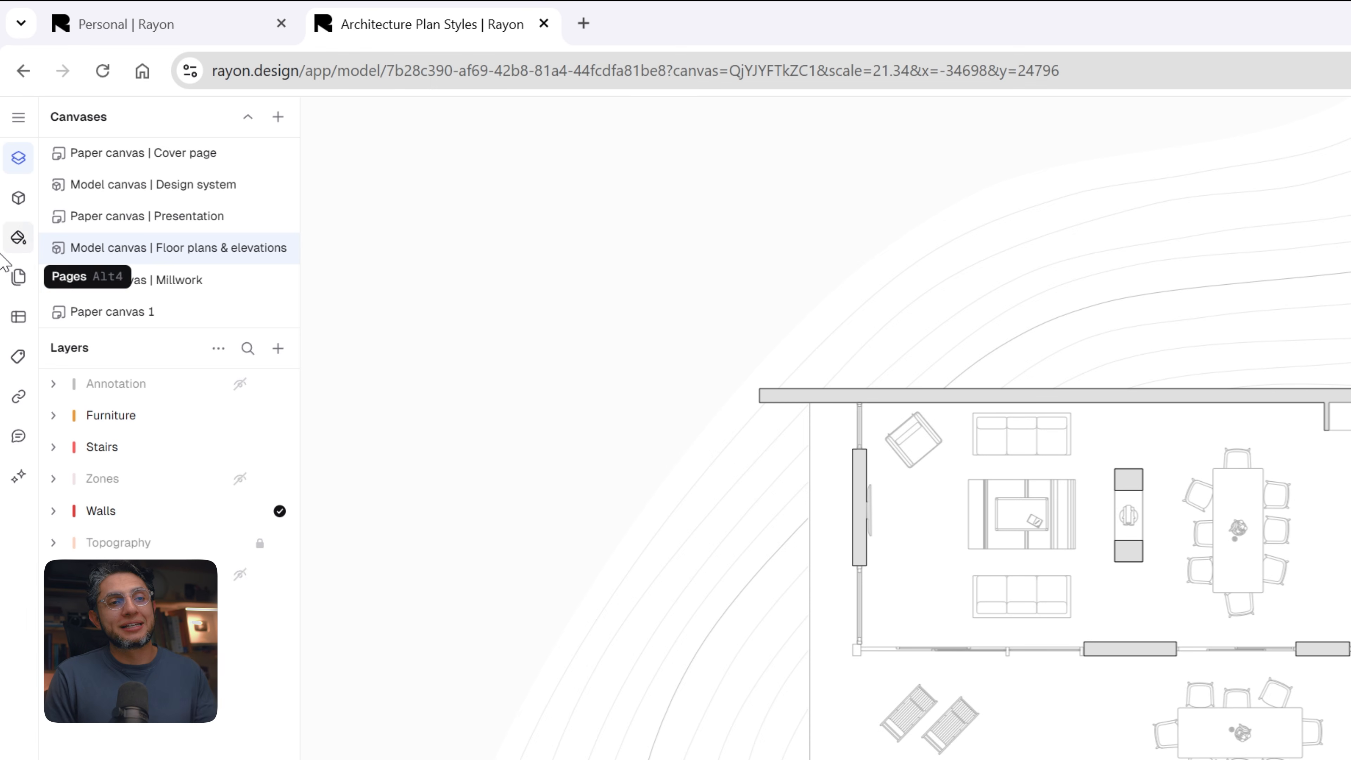
# Step: Search the block libraries for "chair" and place a Vintage dining chair in the living room
pyautogui.click(18, 198)
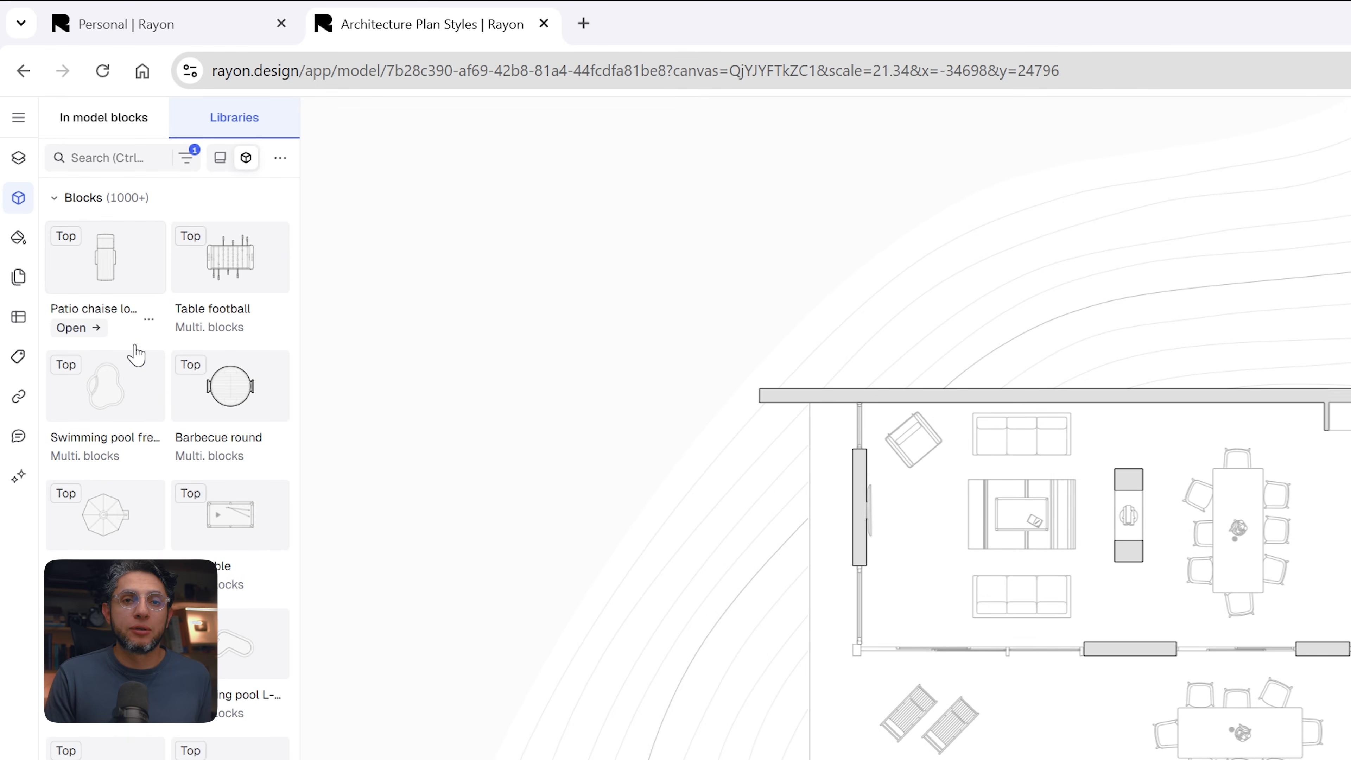
pyautogui.scroll(-15, 156, 336)
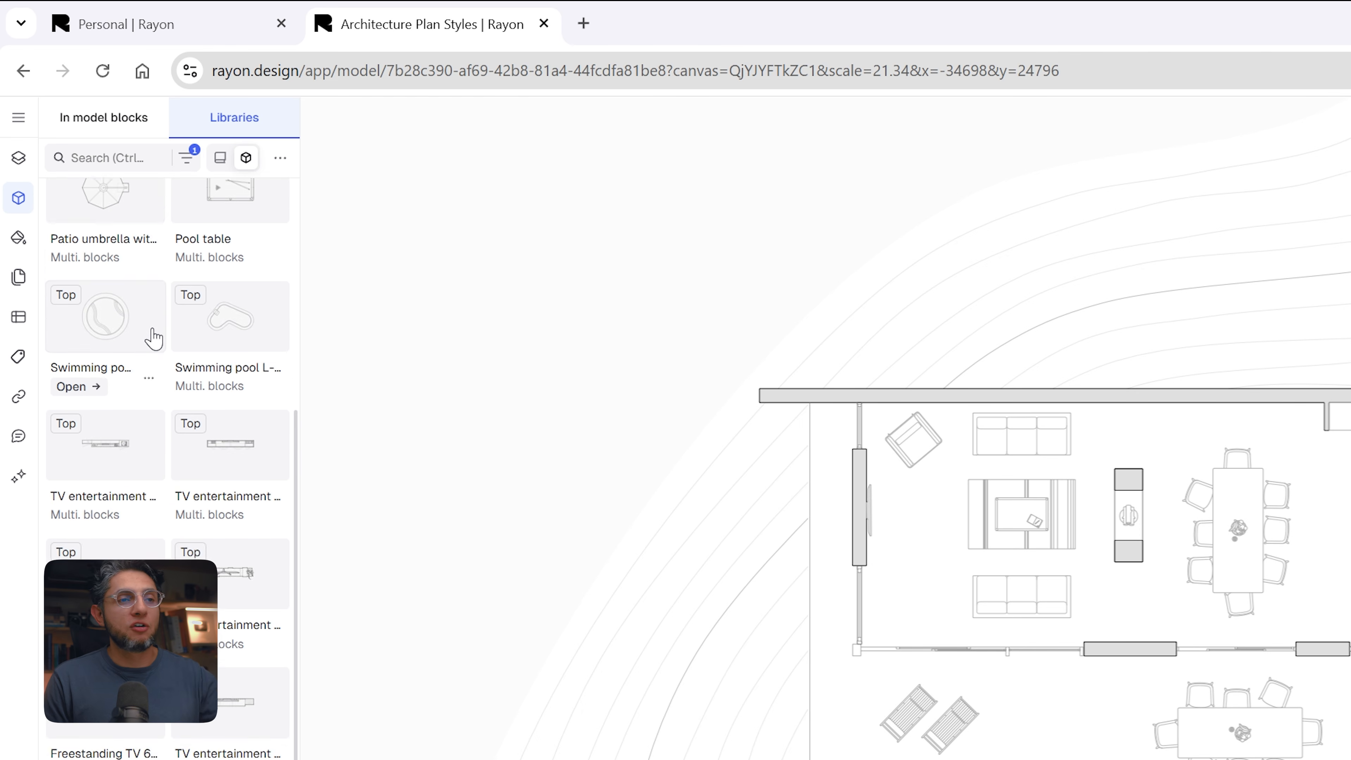
pyautogui.scroll(-8, 154, 338)
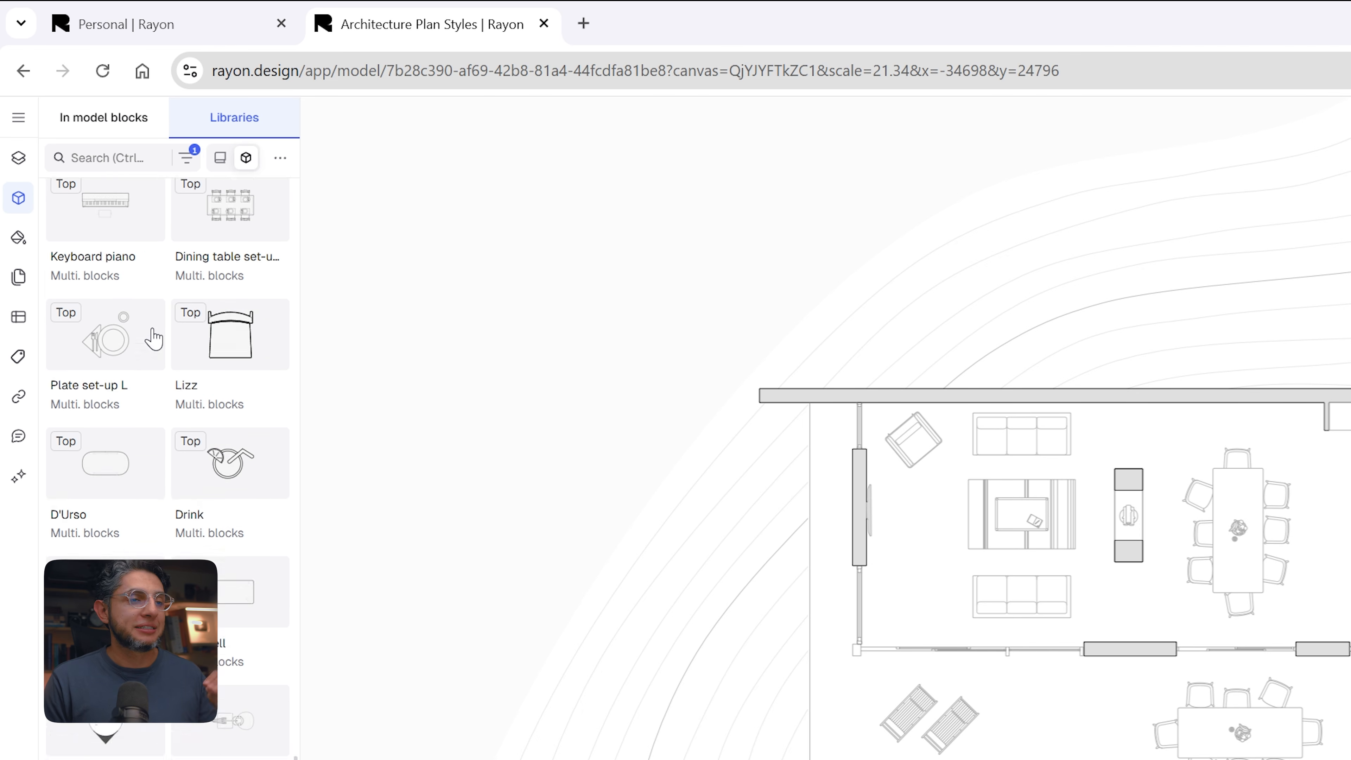
pyautogui.write('chair')
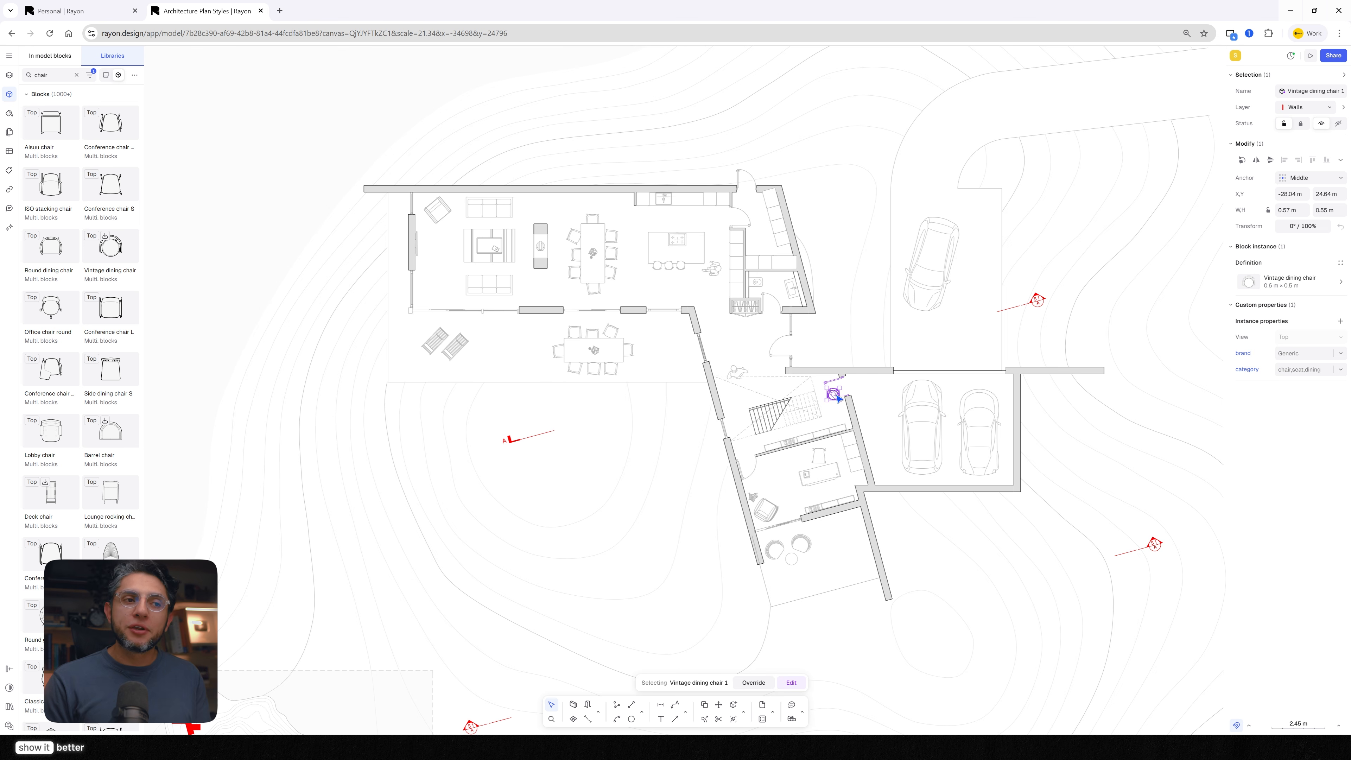
pyautogui.moveTo(678, 350); pyautogui.dragTo(459, 275)
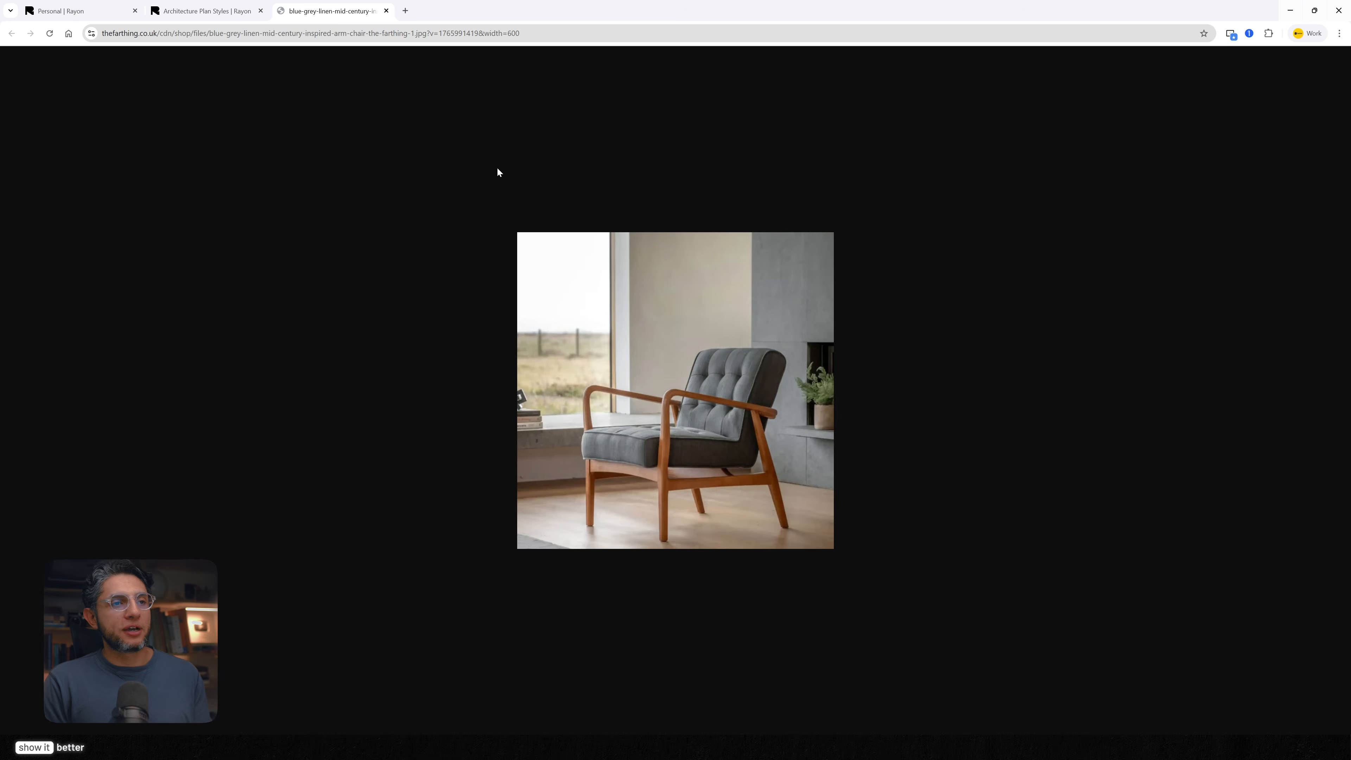
# Step: Copy the armchair photo from the web page, paste it into the floor plan canvas and generate a CAD product block from it with AI
pyautogui.rightClick(681, 380)
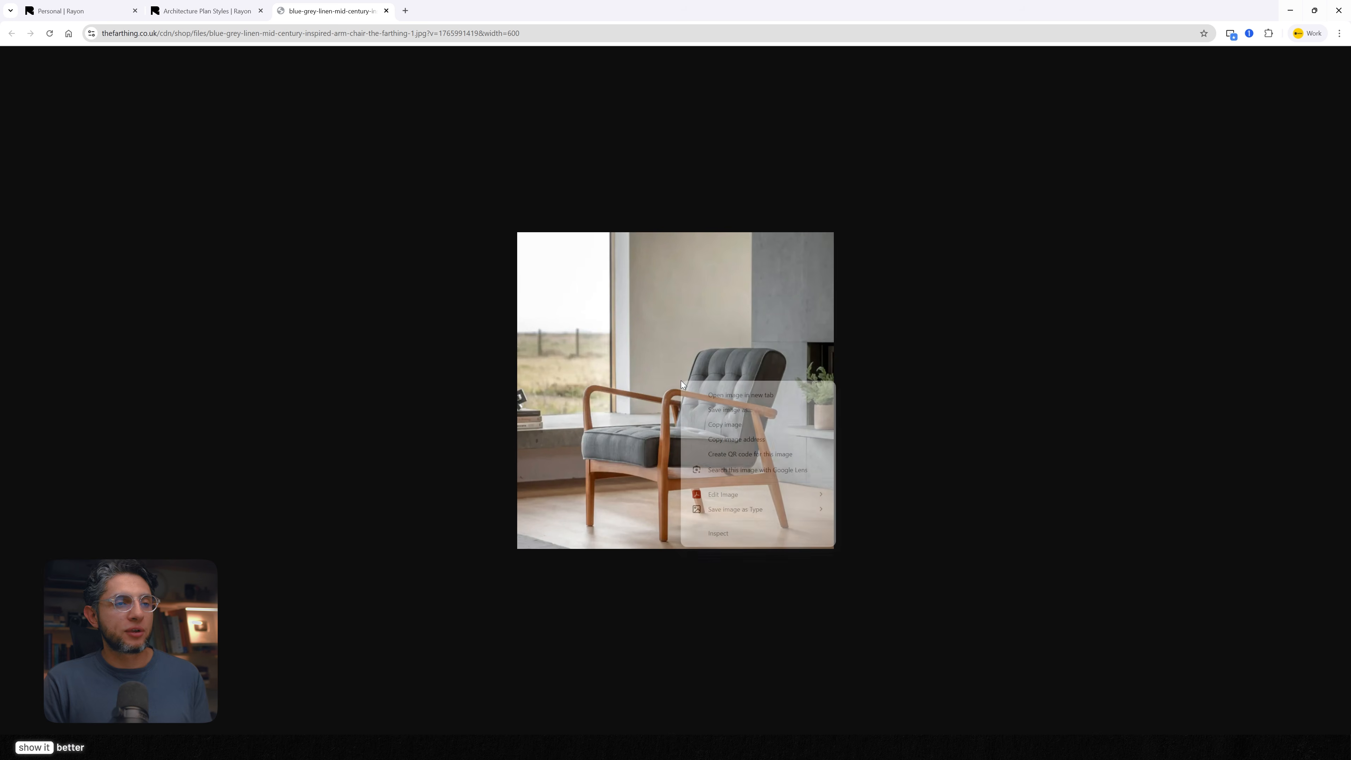
pyautogui.click(740, 424)
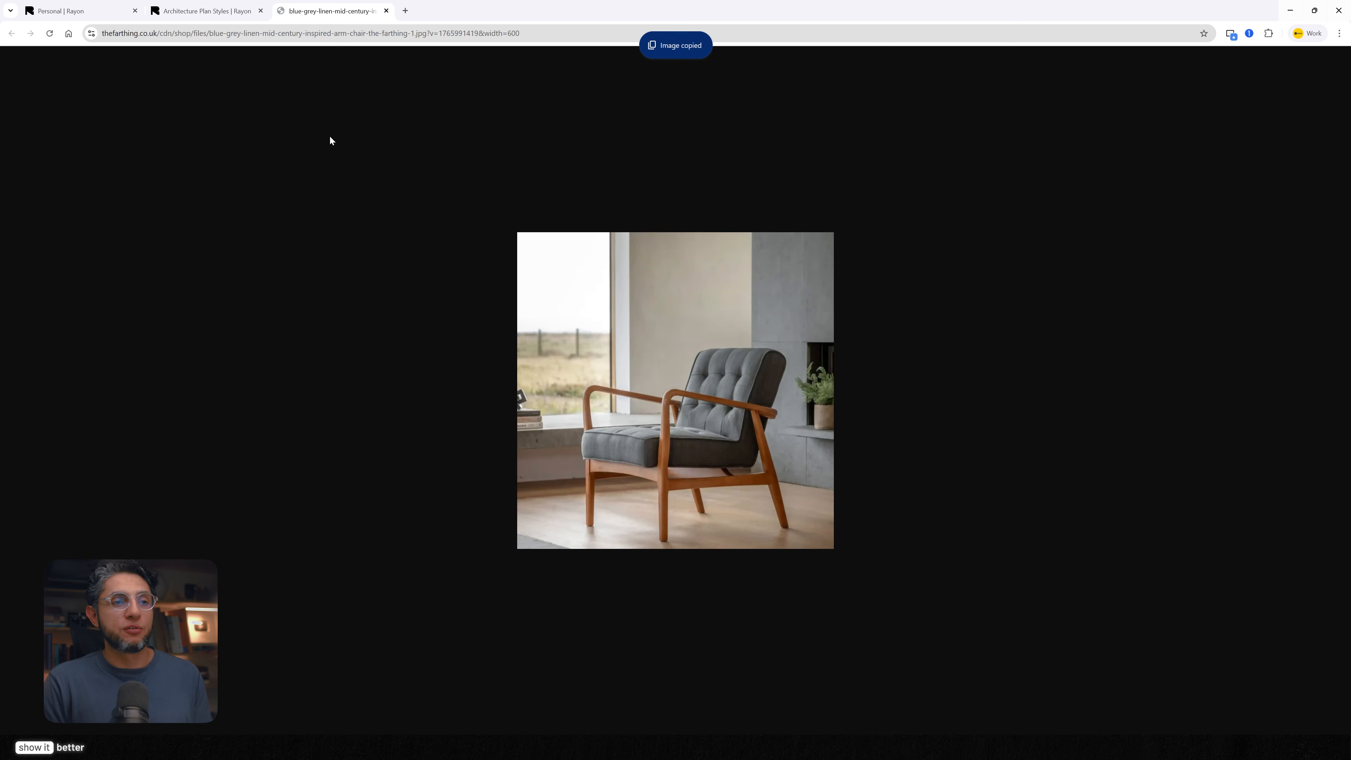
pyautogui.click(213, 12)
pyautogui.click(9, 228)
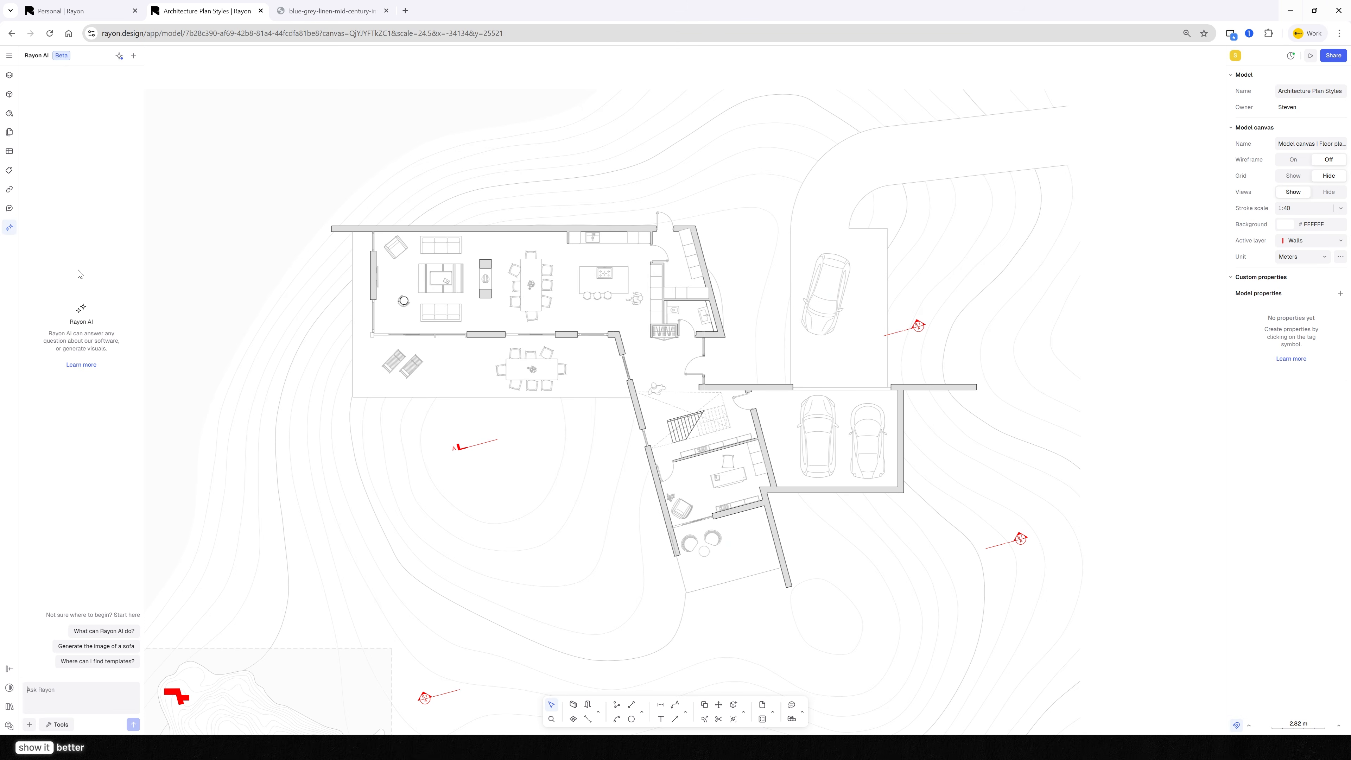
pyautogui.hotkey('ctrl', 'v')
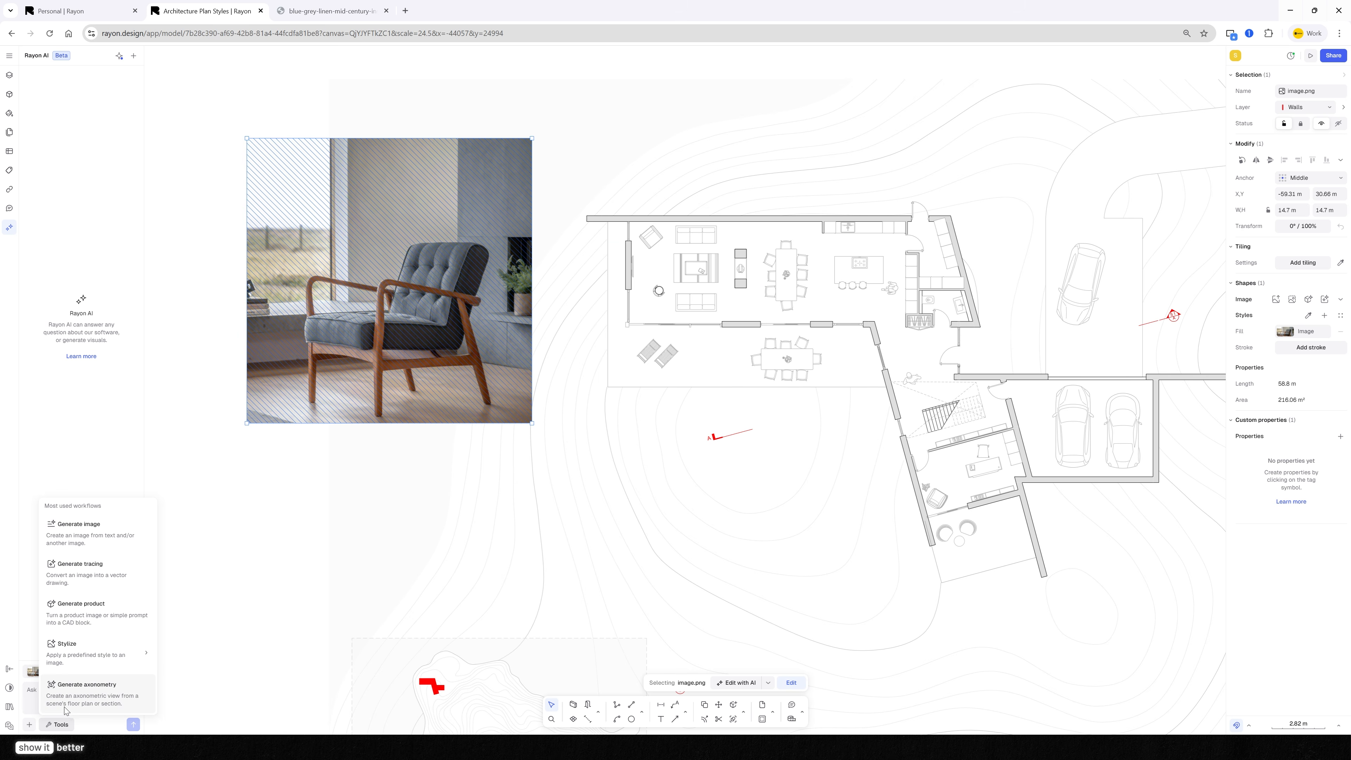
pyautogui.click(78, 617)
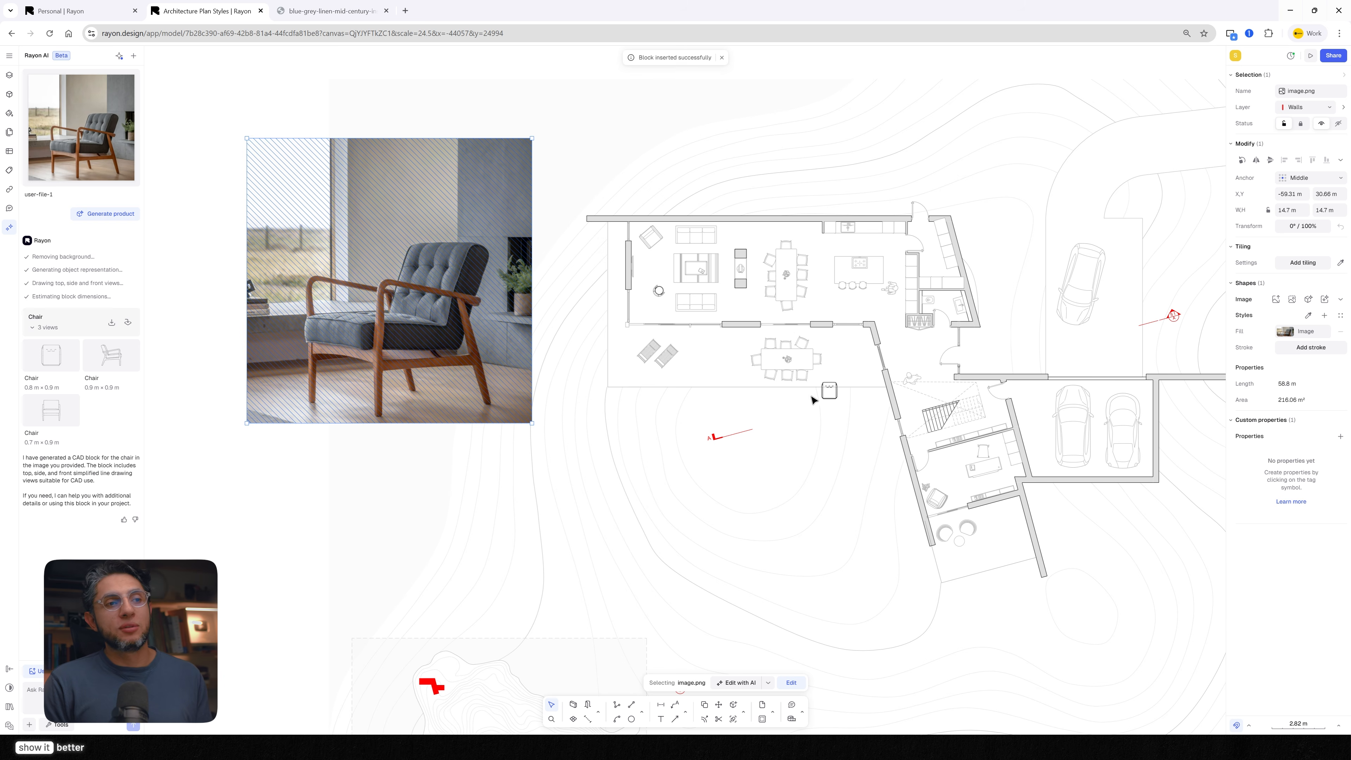
# Step: Insert the top view of the generated chair near the outdoor dining table on the terrace
pyautogui.scroll(3, 803, 402)
pyautogui.scroll(5, 836, 489)
pyautogui.scroll(-2, 832, 503)
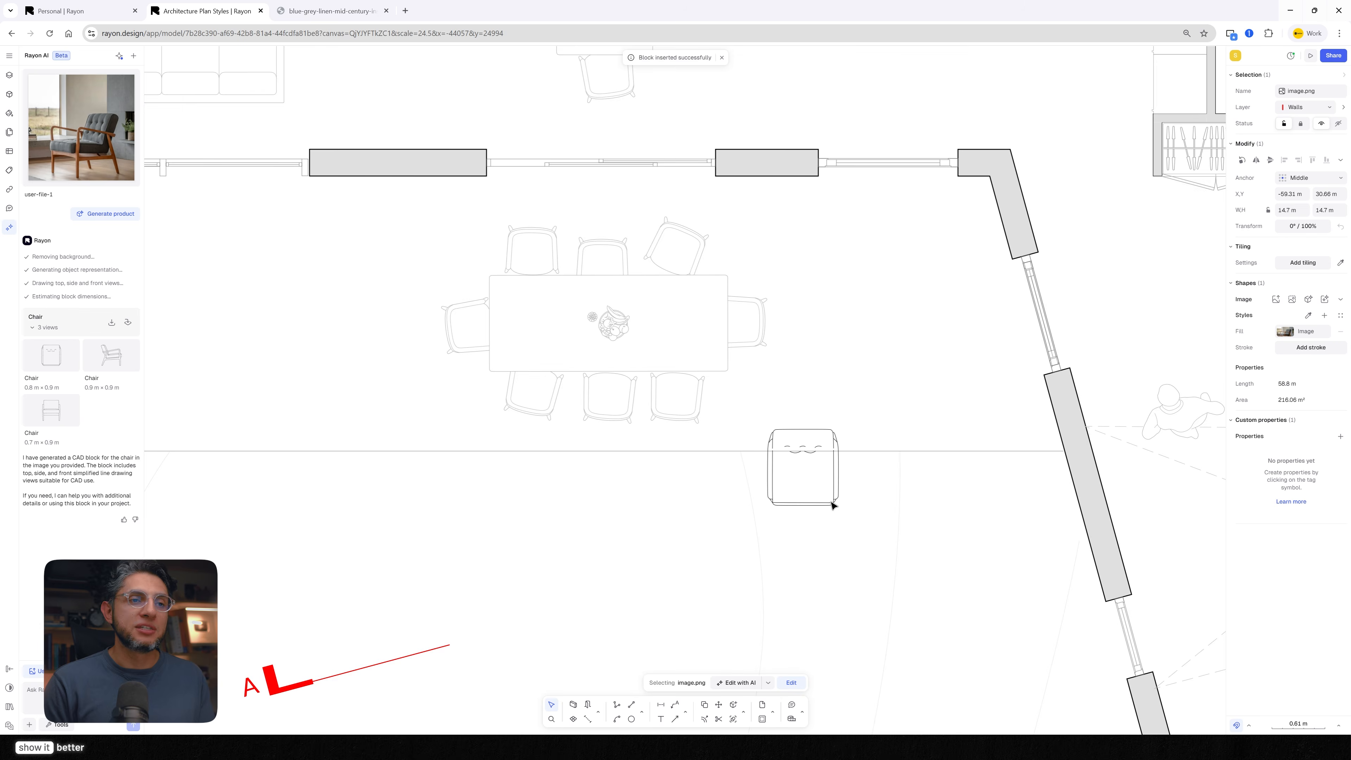
pyautogui.scroll(1, 833, 505)
pyautogui.scroll(-4, 831, 500)
pyautogui.moveTo(830, 497); pyautogui.dragTo(693, 422)
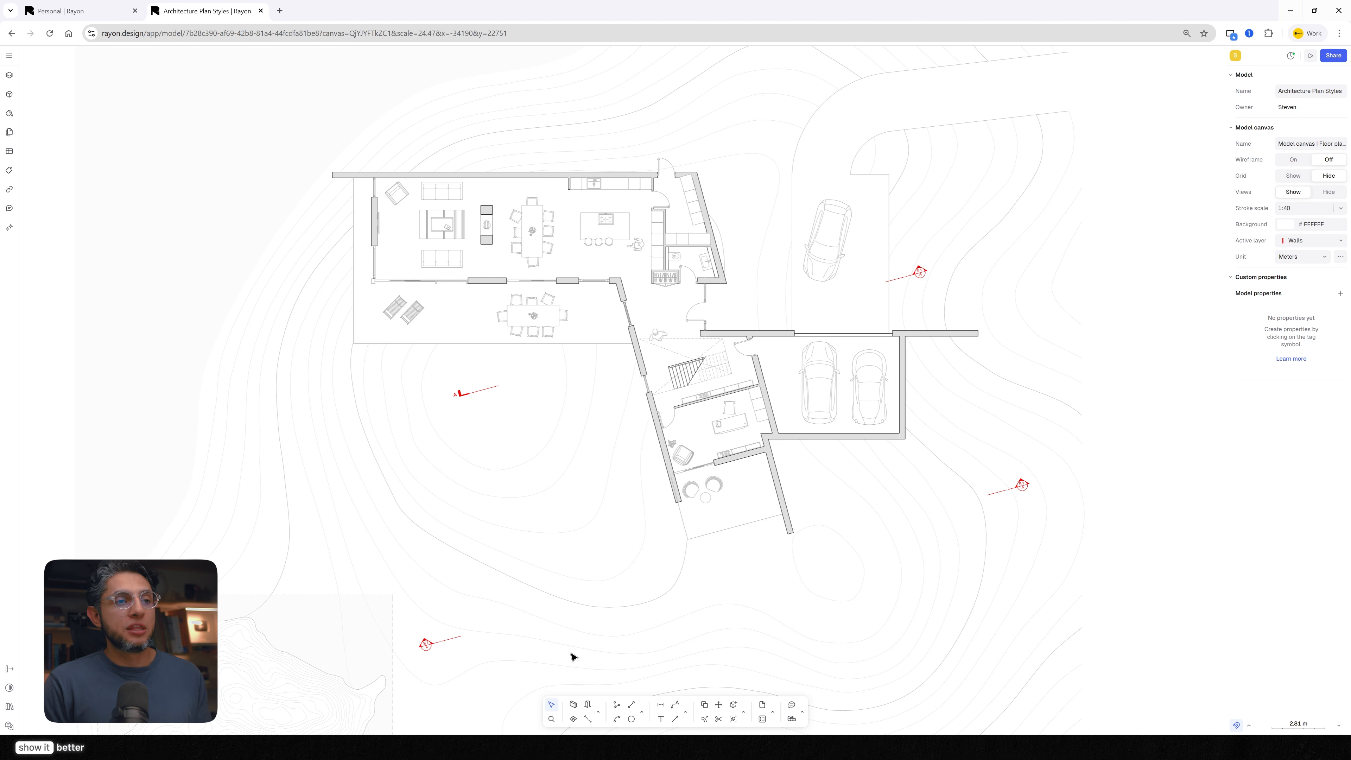
# Step: Create a zone over the connected living, kitchen and stair area and give it a Square 300x300 hatch fill
pyautogui.click(574, 719)
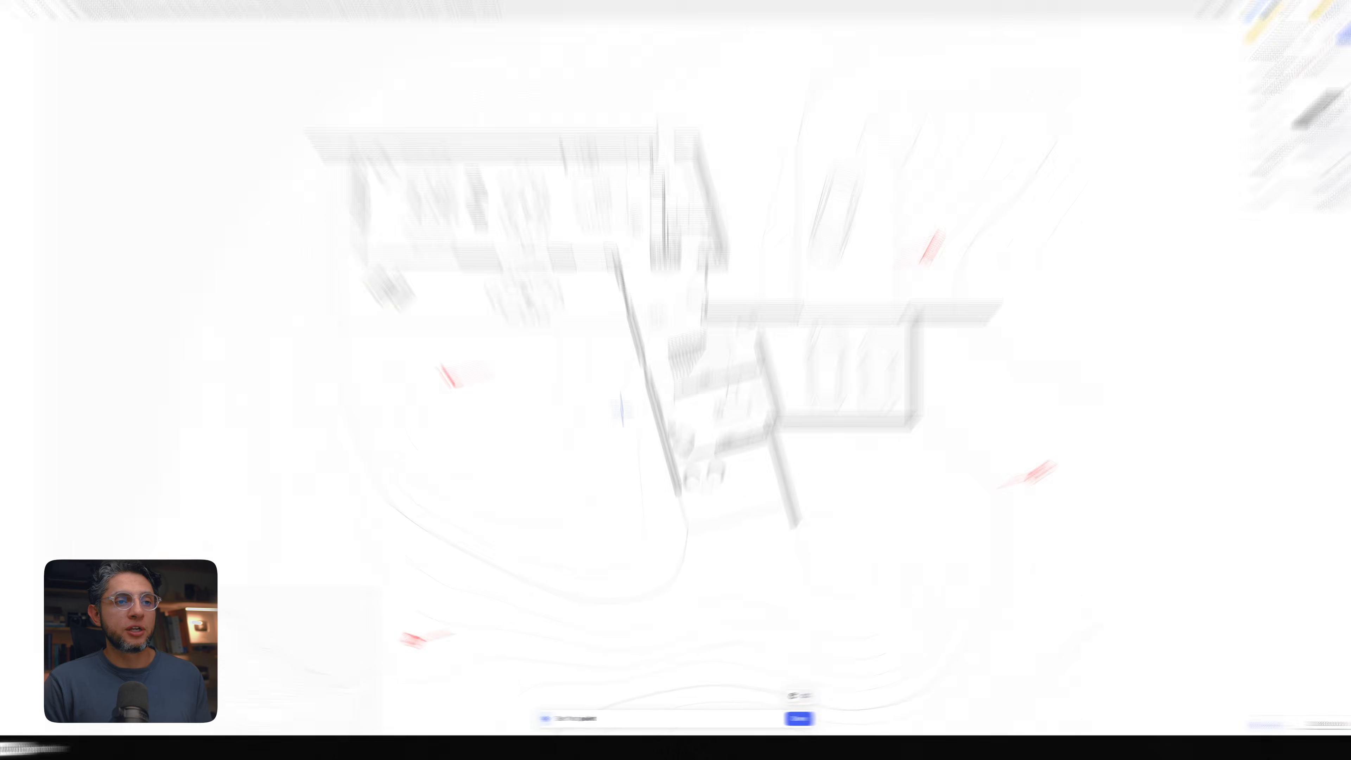
pyautogui.click(636, 282)
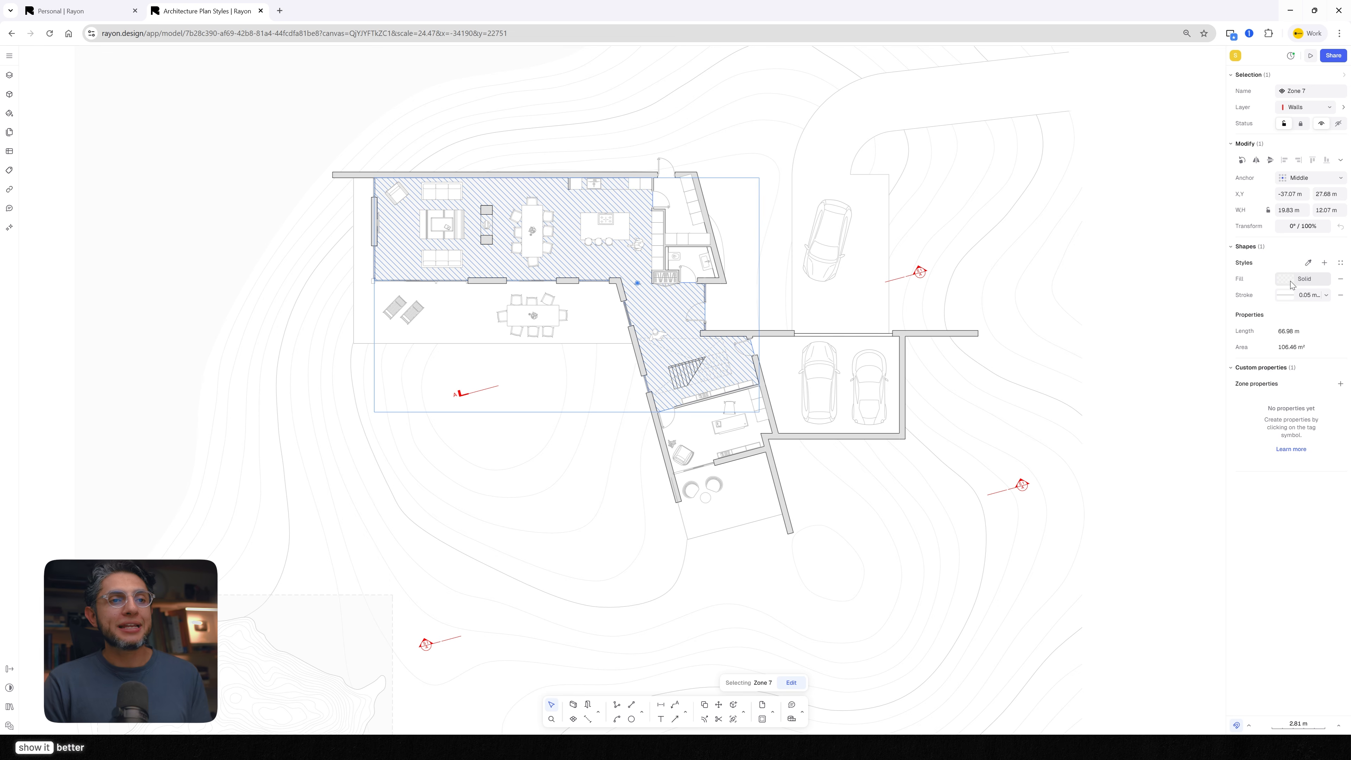
pyautogui.click(1292, 281)
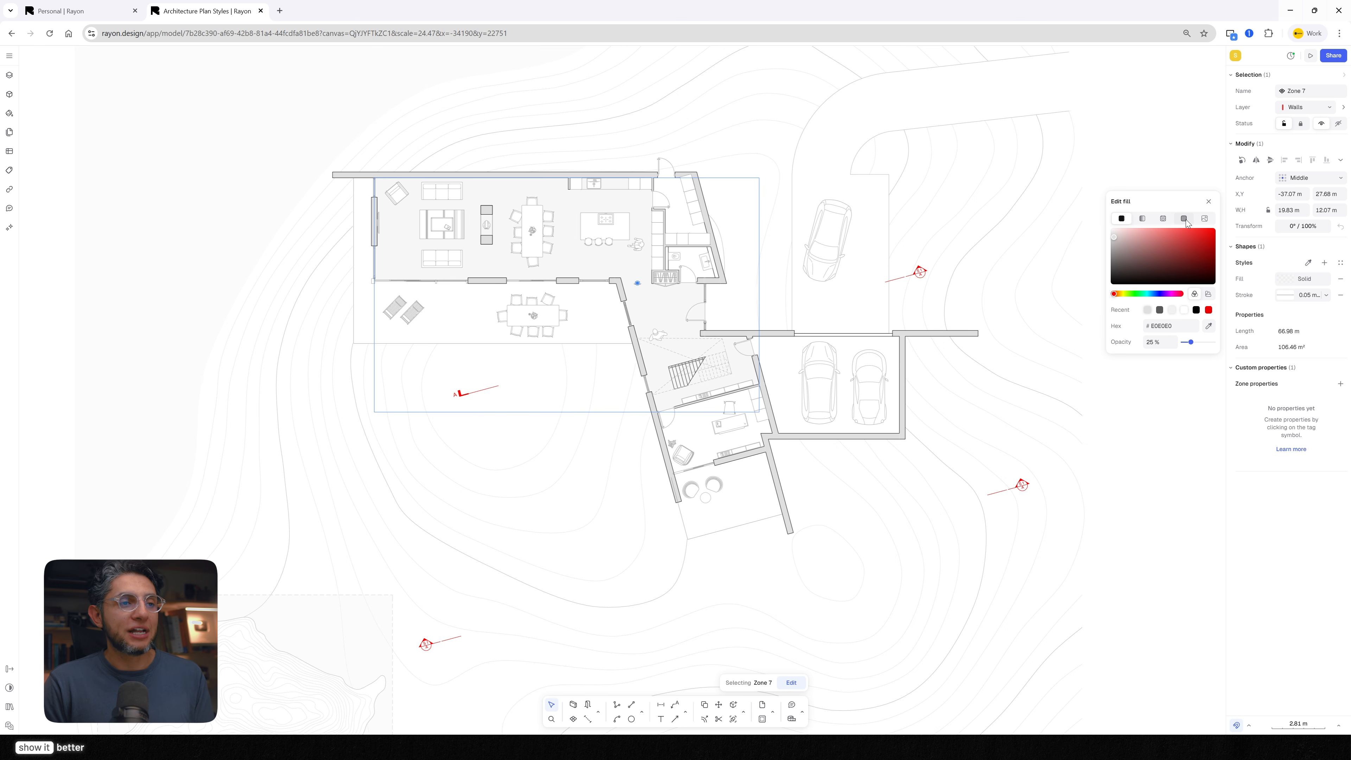
pyautogui.click(1185, 220)
pyautogui.click(1184, 323)
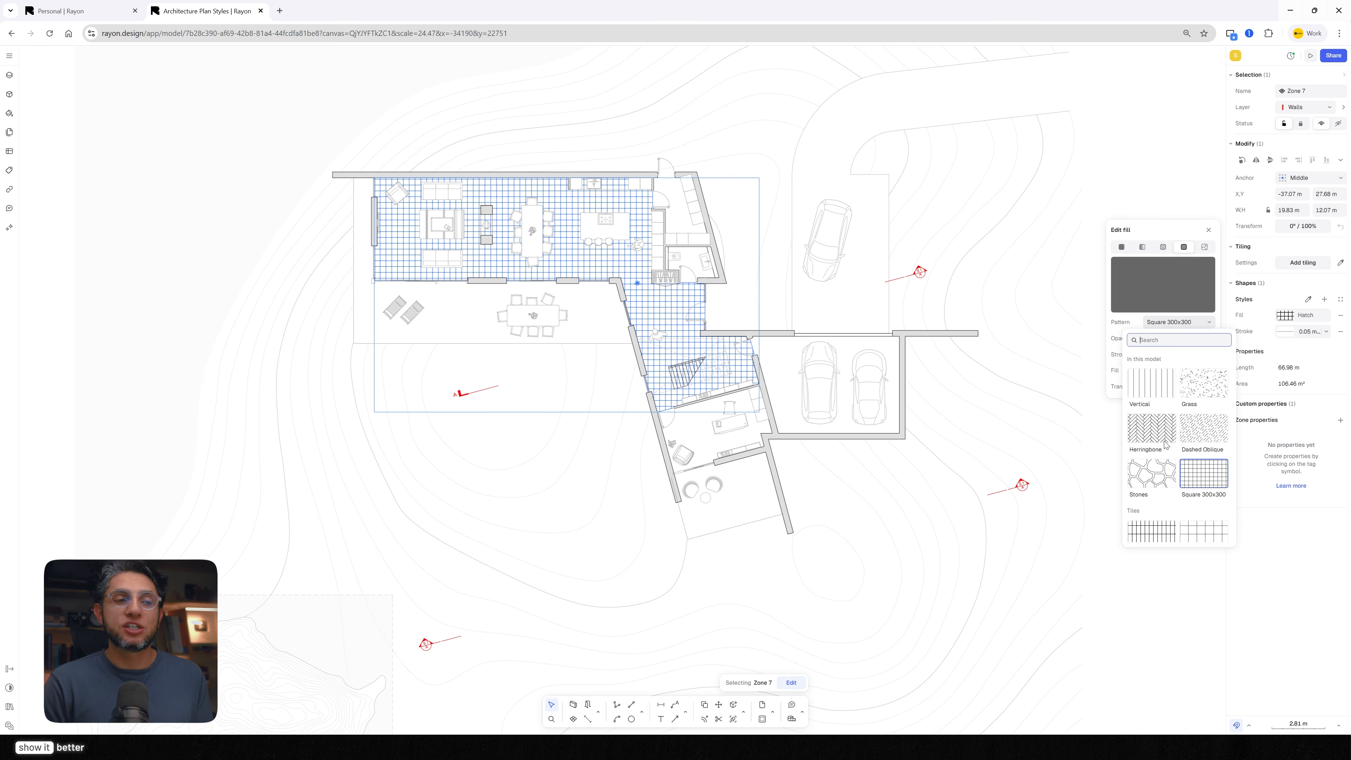
pyautogui.scroll(-3, 1190, 447)
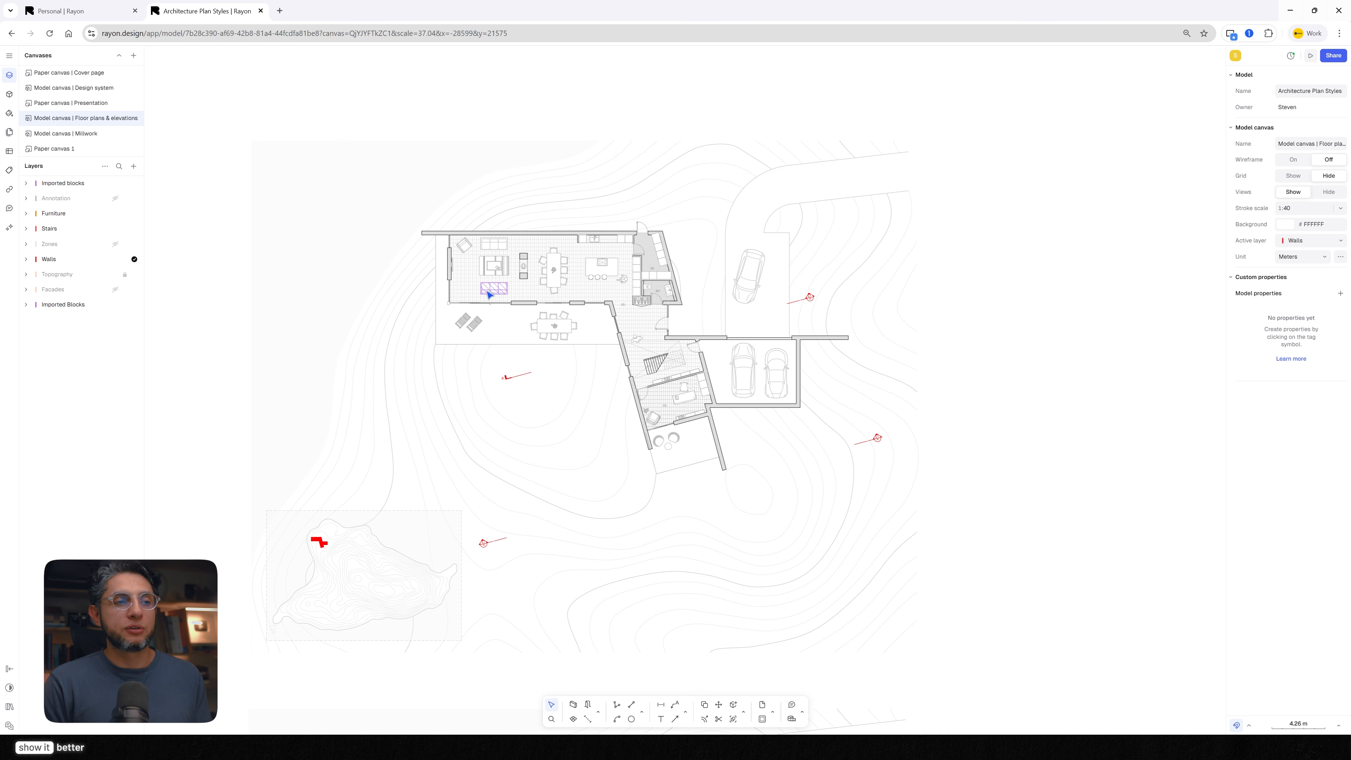
# Step: Examine the hatched floors and the name and area labels of the zones throughout the house
pyautogui.scroll(5, 490, 294)
pyautogui.moveTo(485, 369); pyautogui.dragTo(492, 453)
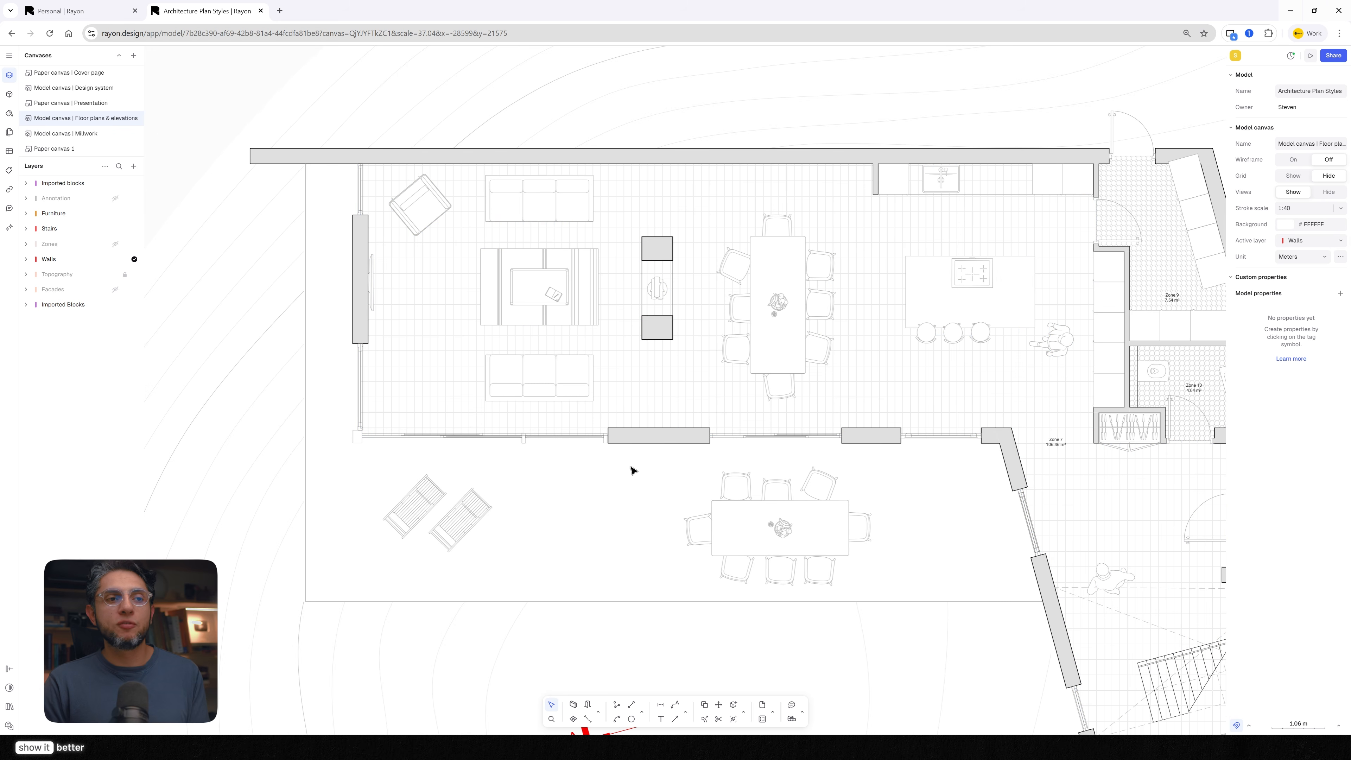
pyautogui.moveTo(880, 484); pyautogui.dragTo(542, 436)
pyautogui.scroll(5, 750, 409)
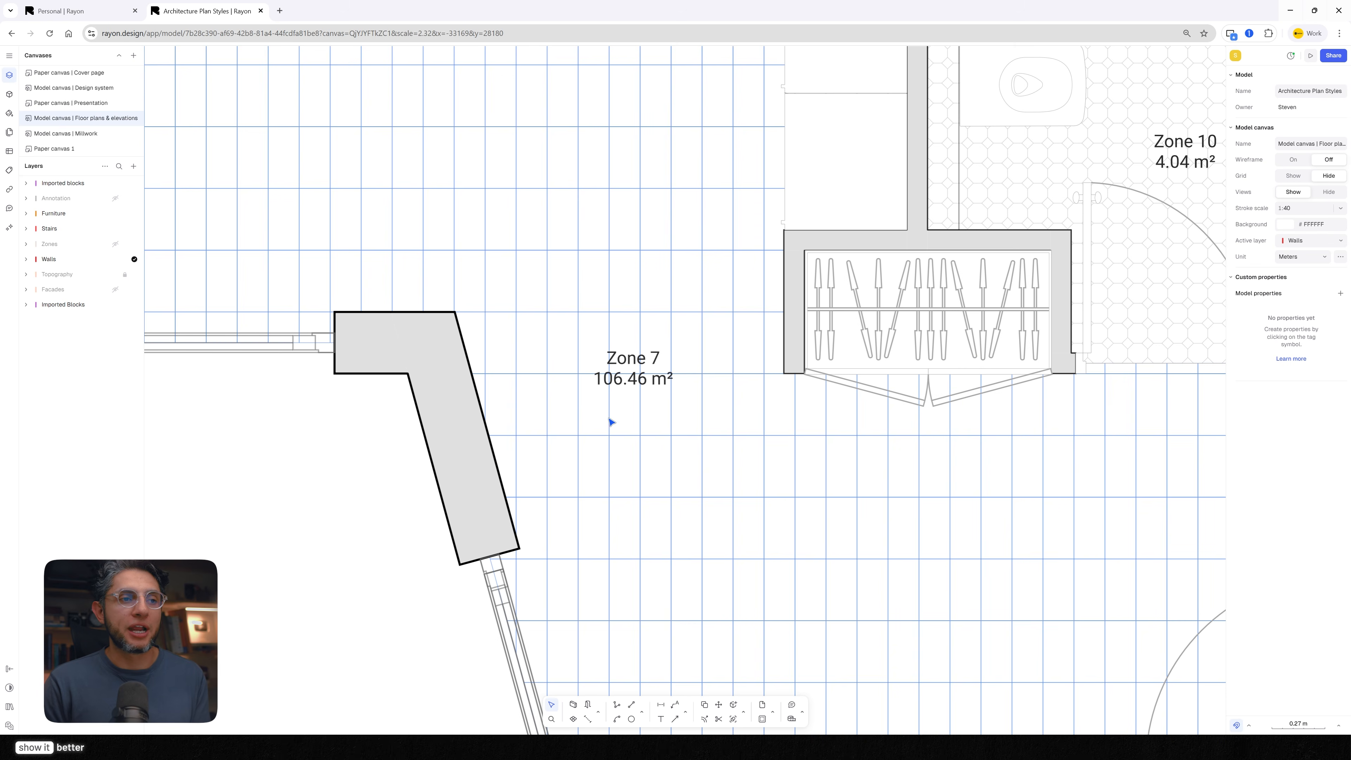
pyautogui.scroll(-2, 611, 422)
pyautogui.scroll(3, 968, 244)
pyautogui.scroll(-4, 875, 247)
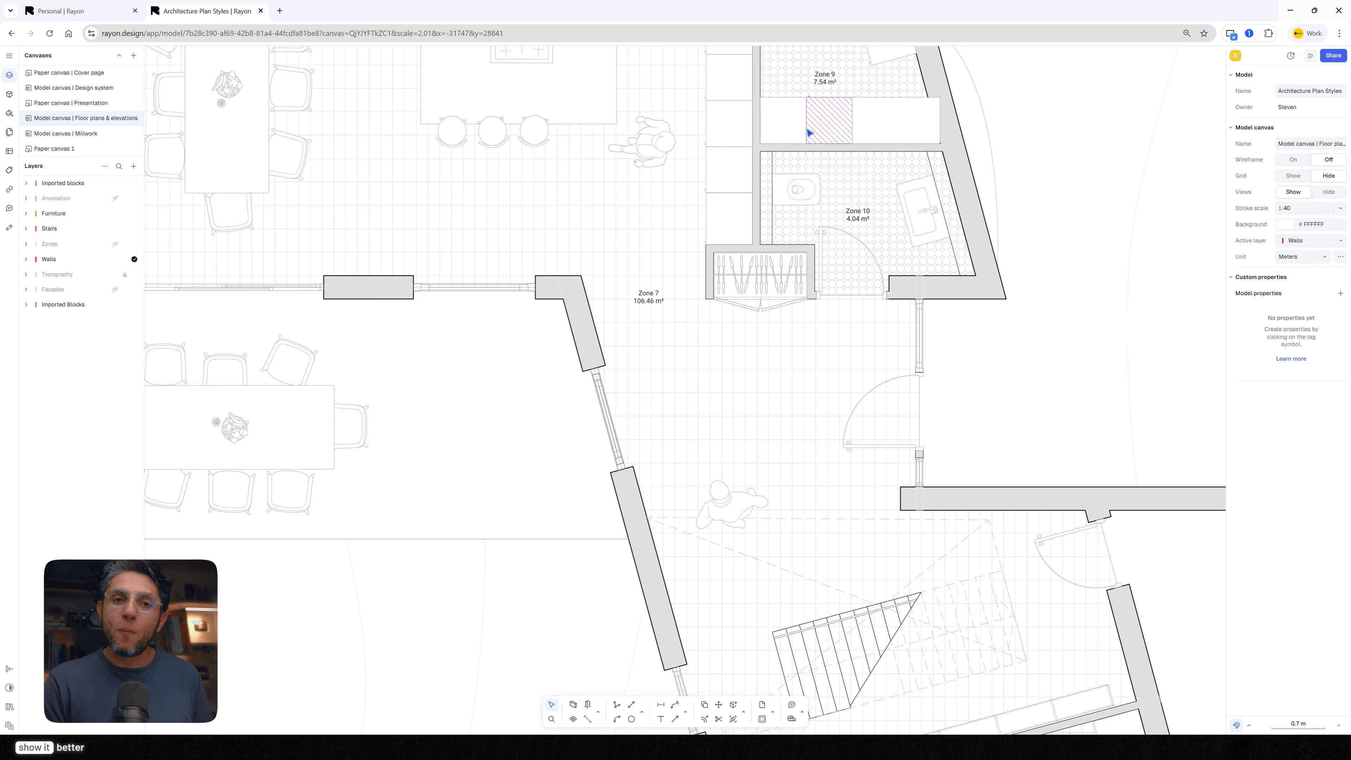
pyautogui.scroll(-10, 808, 137)
pyautogui.scroll(5, 926, 395)
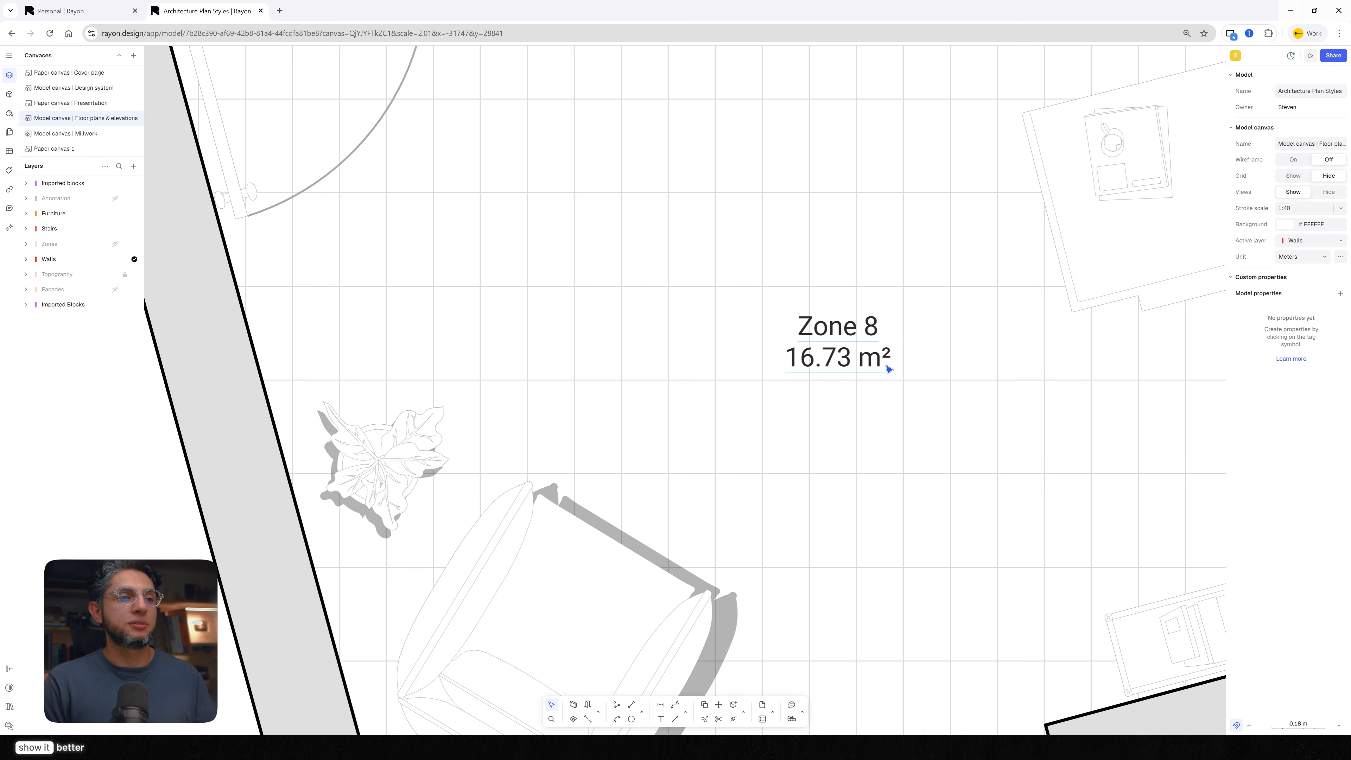
pyautogui.click(877, 359)
pyautogui.scroll(-5, 846, 334)
pyautogui.scroll(-2, 846, 334)
pyautogui.click(681, 440)
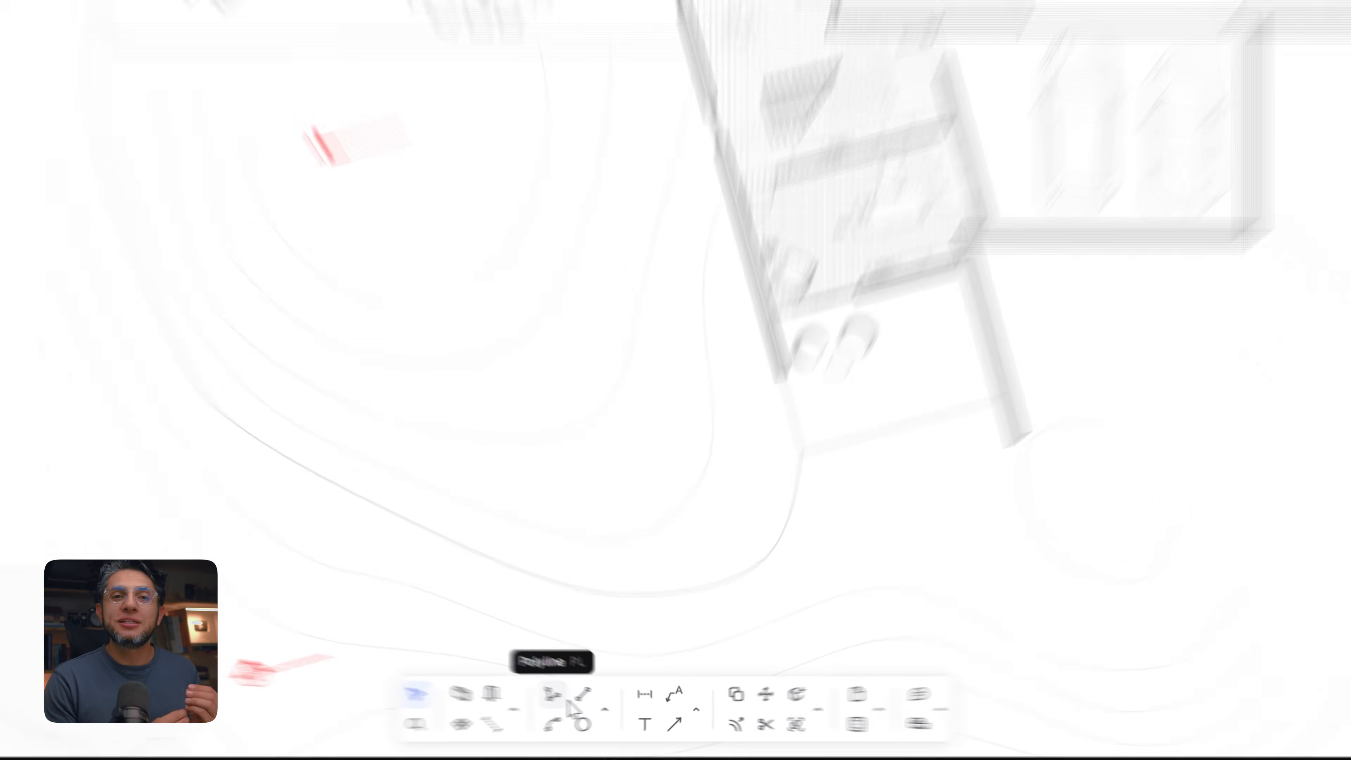
# Step: Dimension the two terrace-side wall segments and the opening between them, with the dimension line offset 0.4 m
pyautogui.click(641, 692)
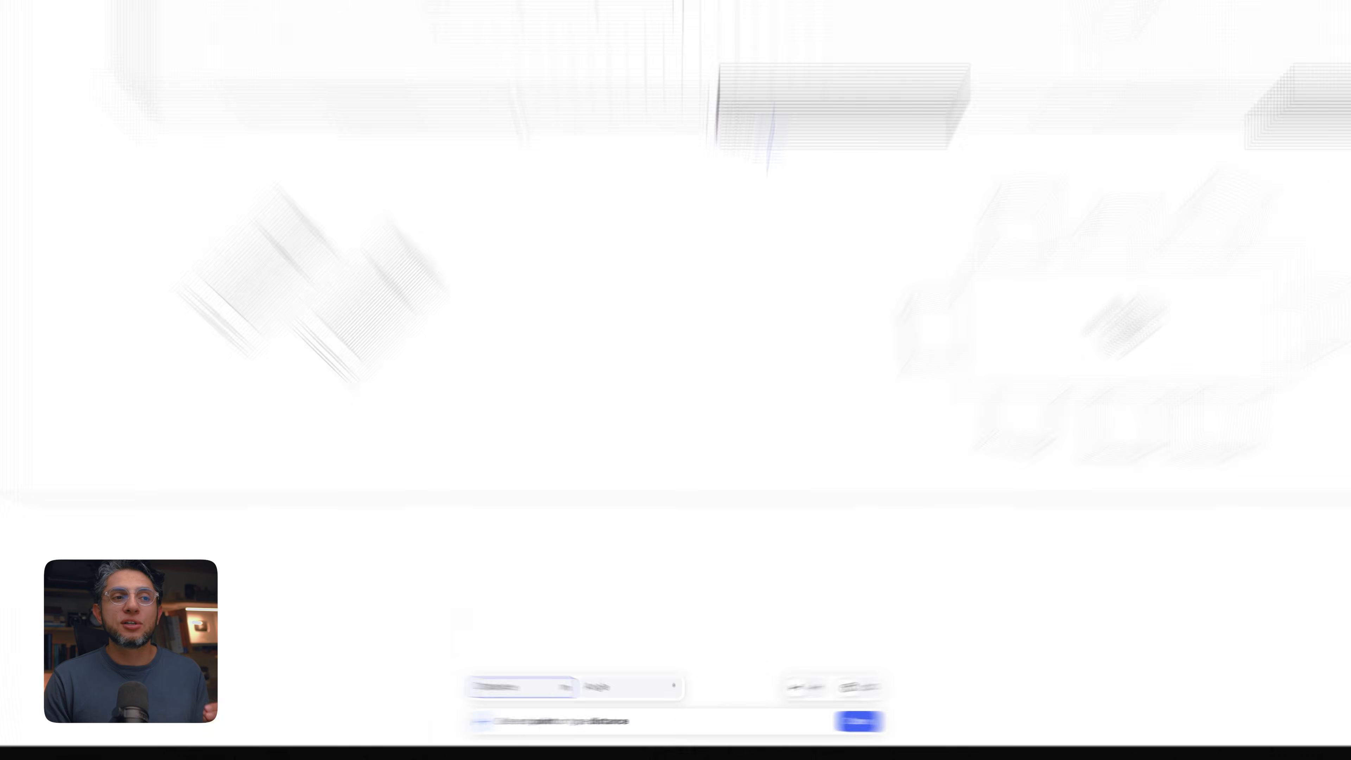
pyautogui.click(855, 335)
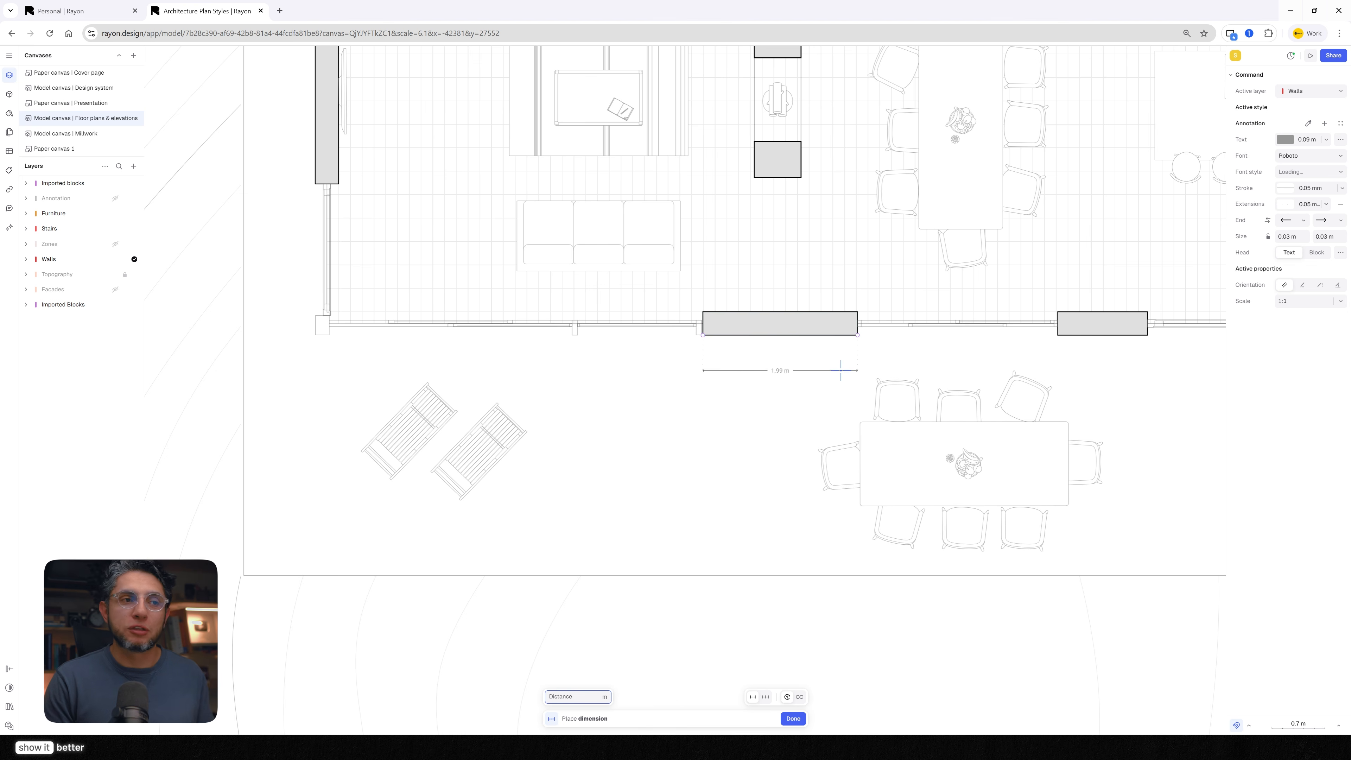
# Step: Set the text color of the opening's dimension to red FF0000 and select the dimension of the shorter wall segment
pyautogui.click(756, 374)
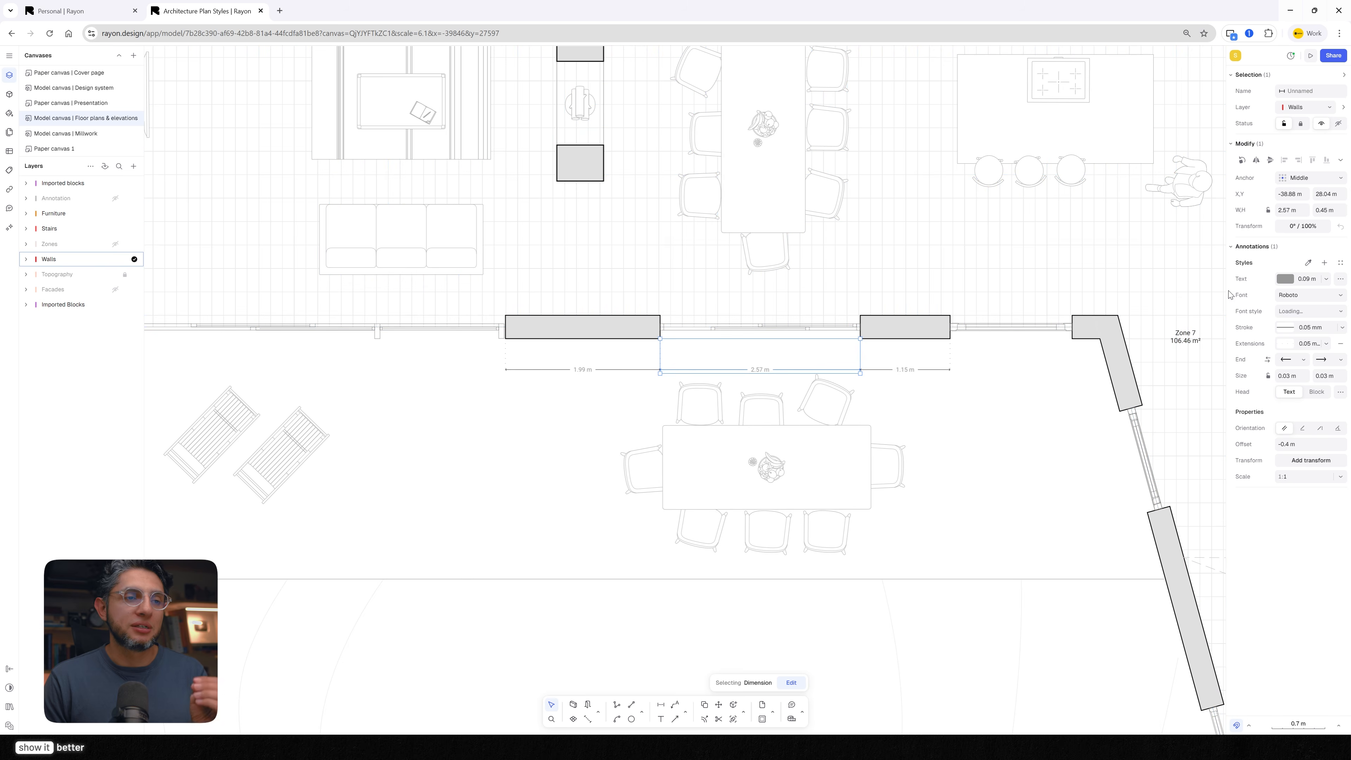
pyautogui.click(1286, 279)
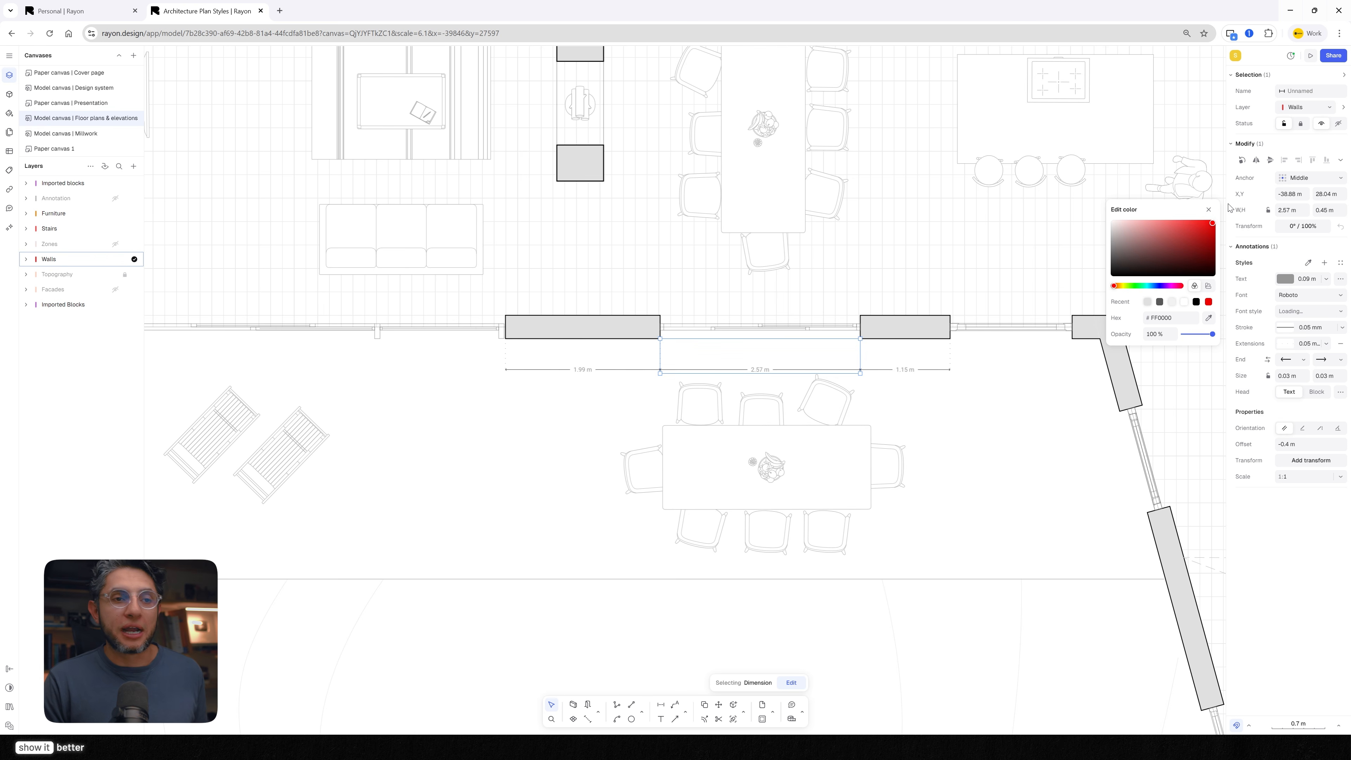
pyautogui.click(908, 391)
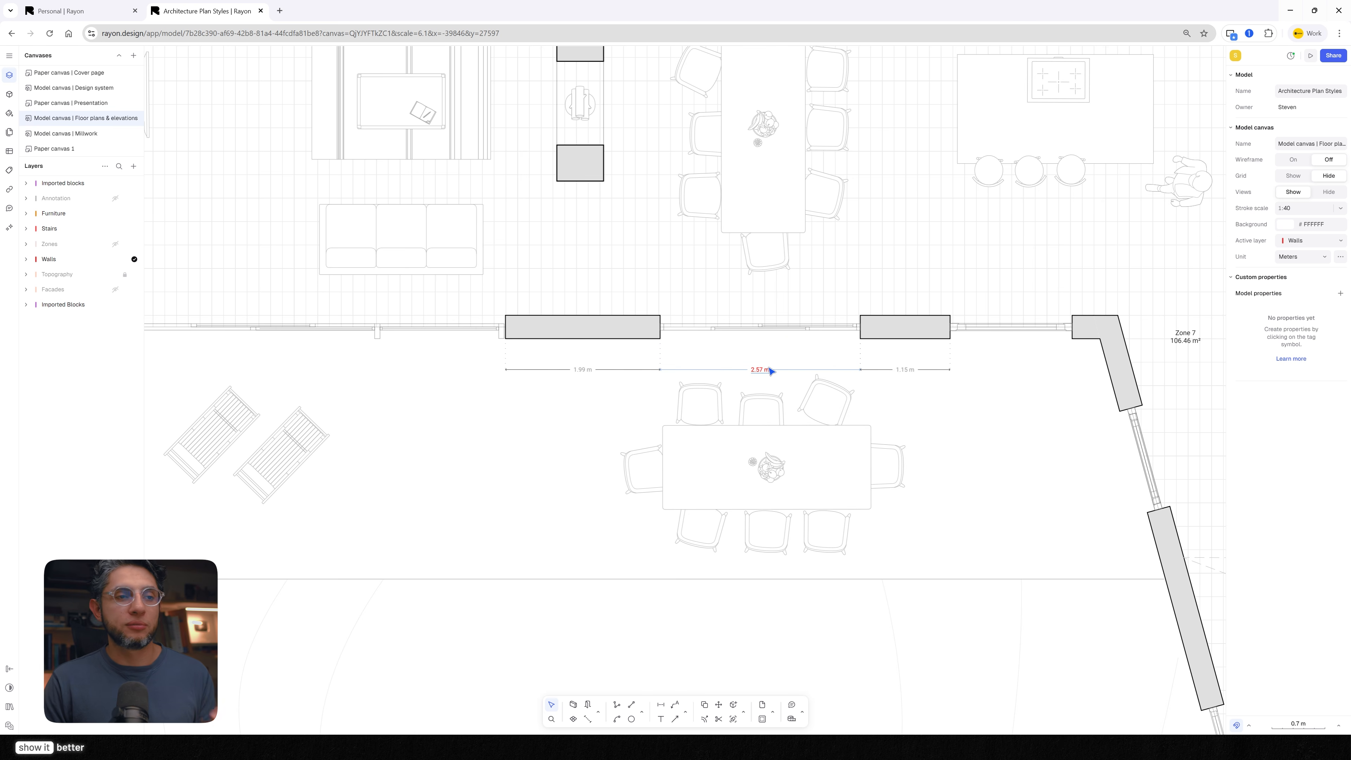
pyautogui.click(897, 371)
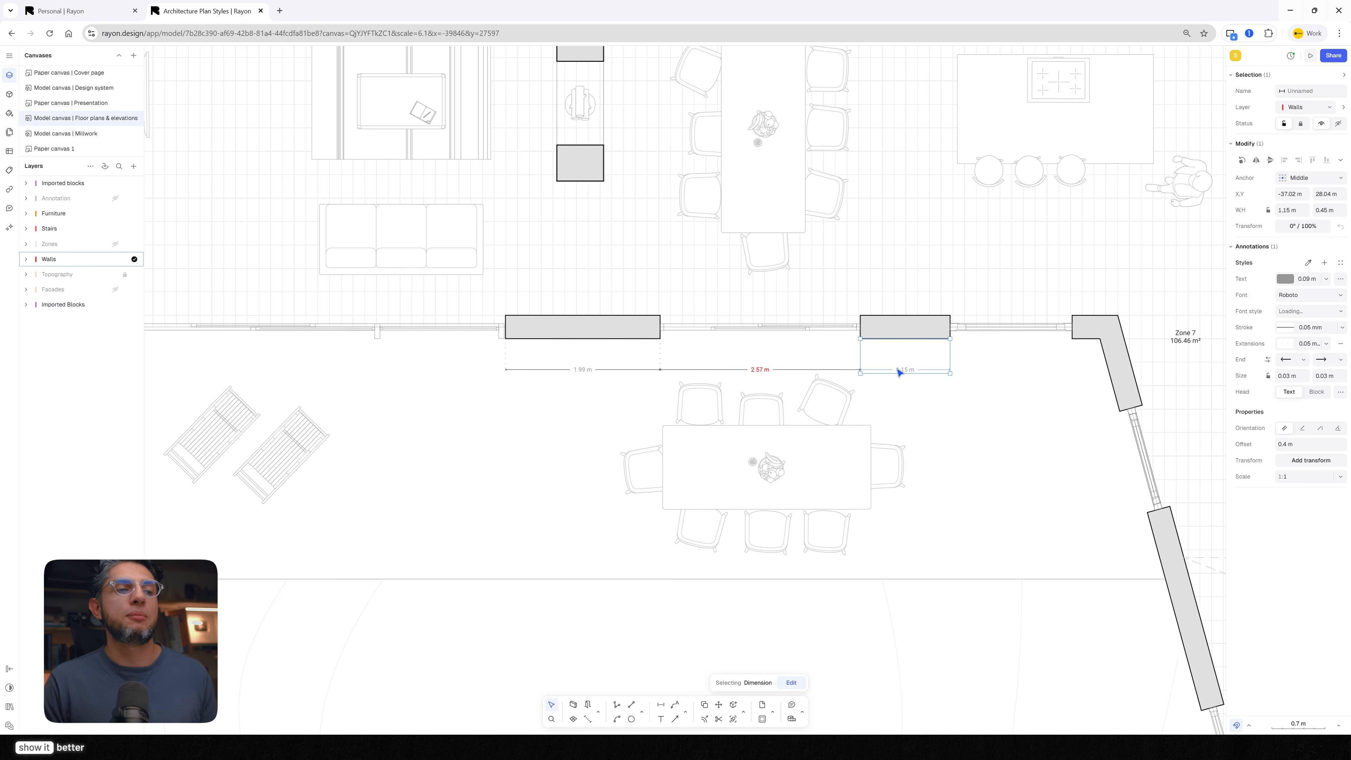
# Step: Examine the dimensions, door and window tags, room labels and level marks across the annotated floor plan
pyautogui.scroll(1, 904, 375)
pyautogui.scroll(5, 892, 410)
pyautogui.scroll(-4, 892, 409)
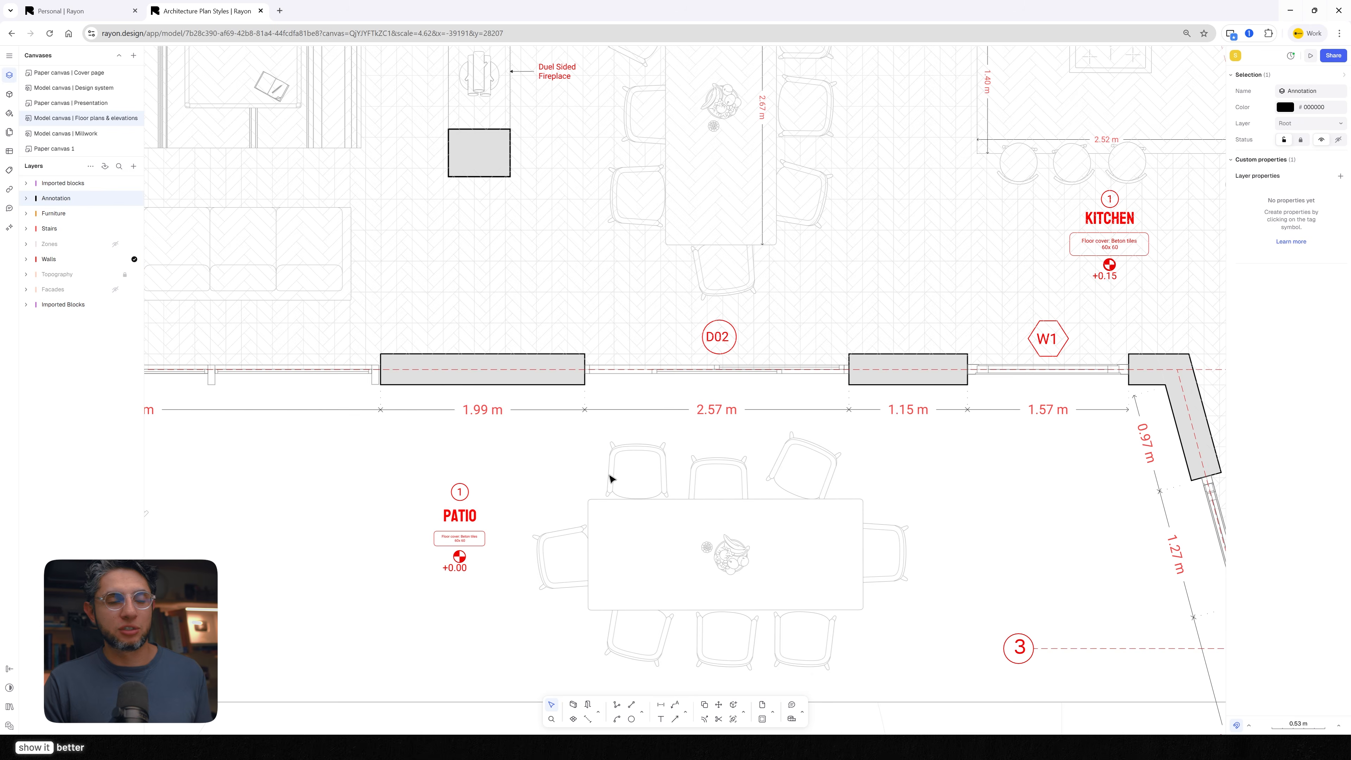
pyautogui.scroll(-5, 617, 474)
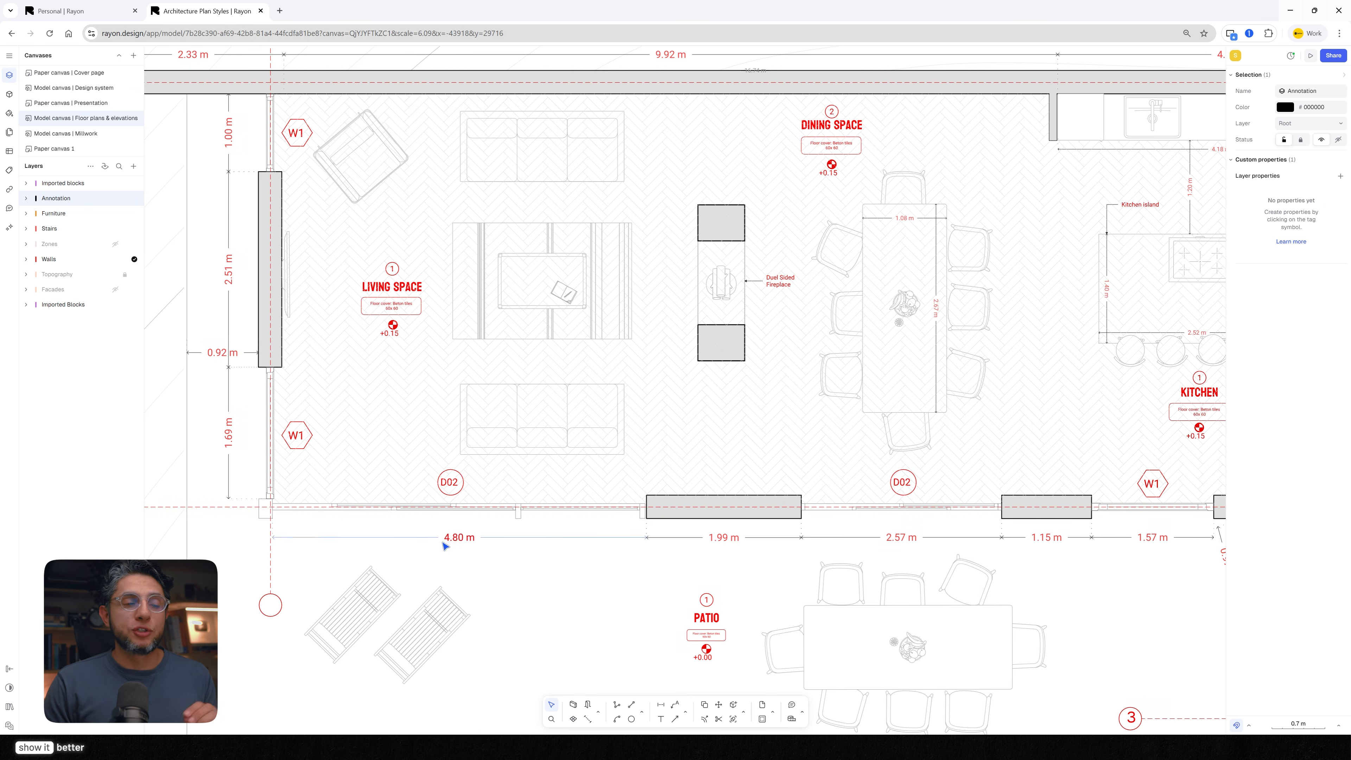
pyautogui.hscroll(5, 546, 582)
pyautogui.scroll(-2, 546, 583)
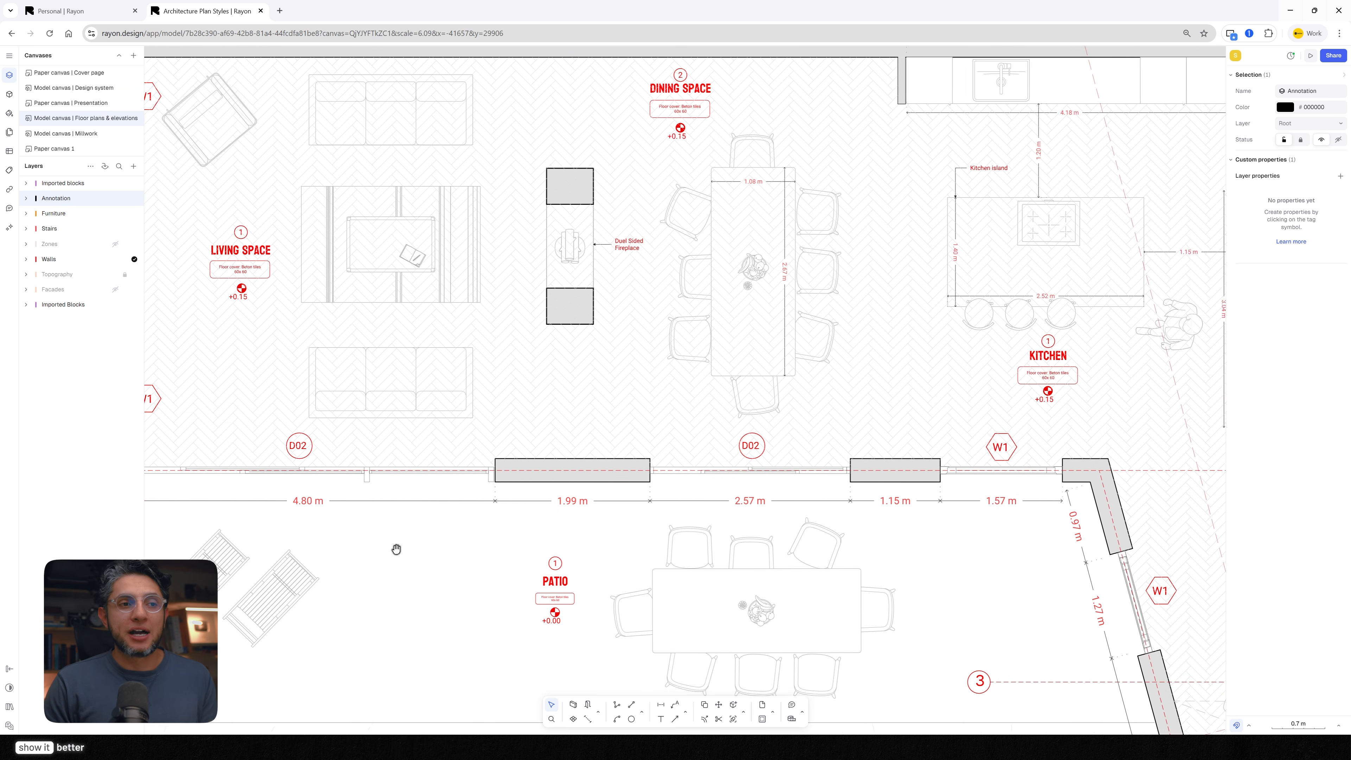
pyautogui.hscroll(7, 658, 545)
pyautogui.scroll(-1, 658, 545)
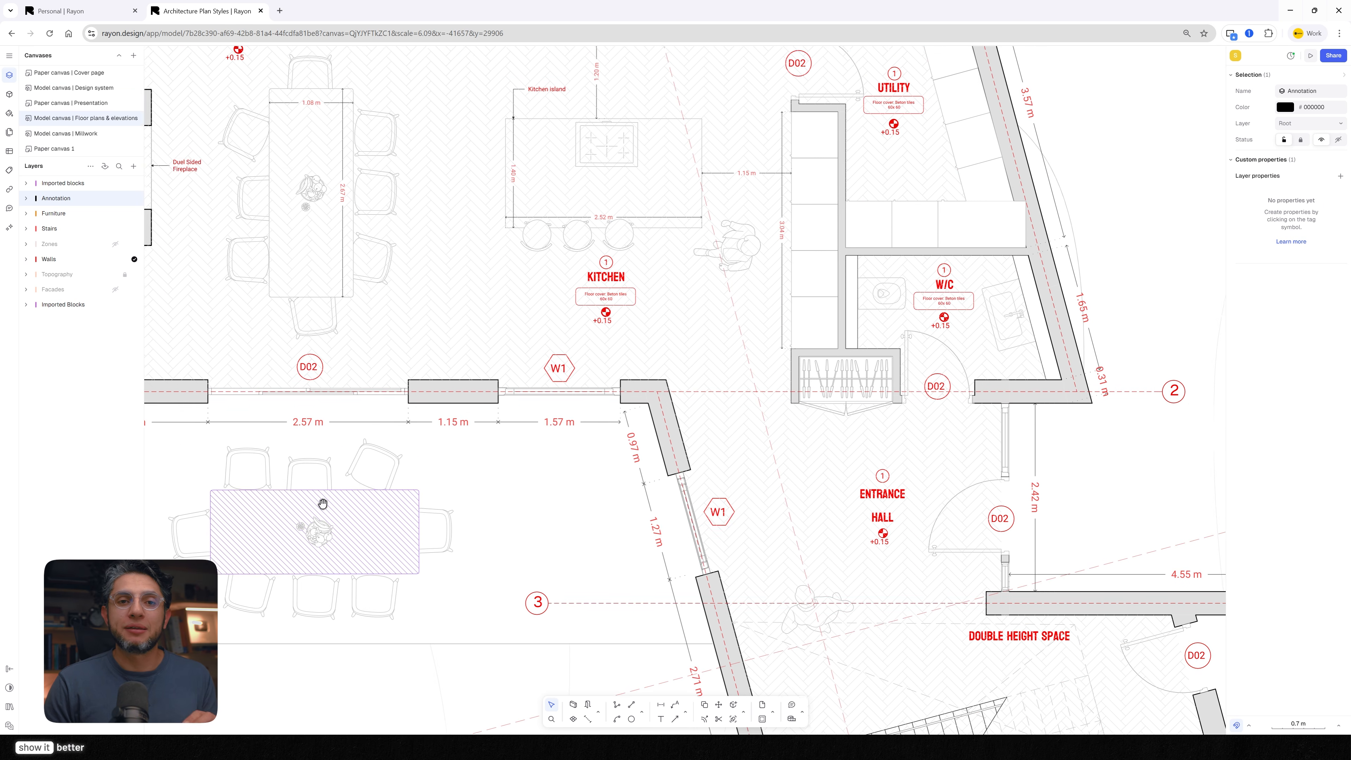
pyautogui.moveTo(570, 505); pyautogui.dragTo(422, 210)
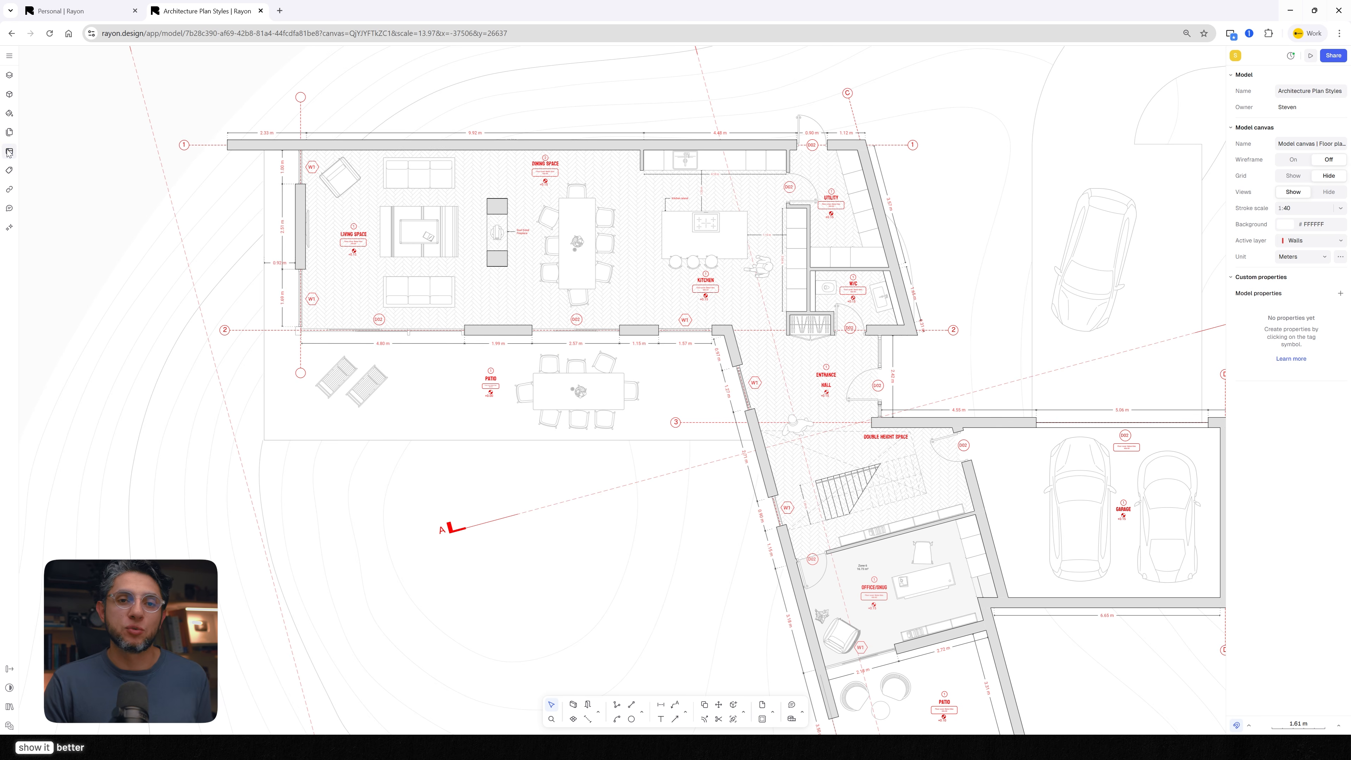
# Step: Open the Furniture schedule table and add Preview and Material columns to it
pyautogui.click(9, 153)
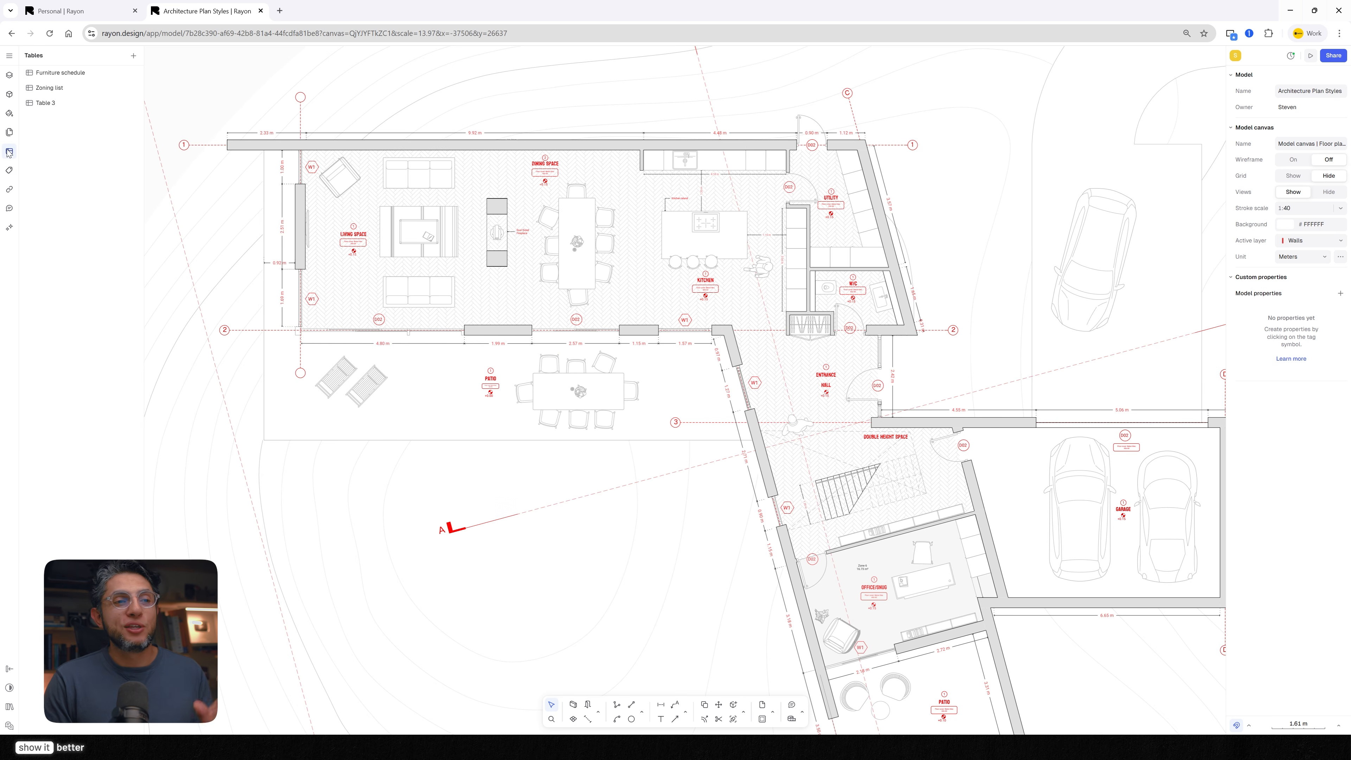
pyautogui.click(89, 78)
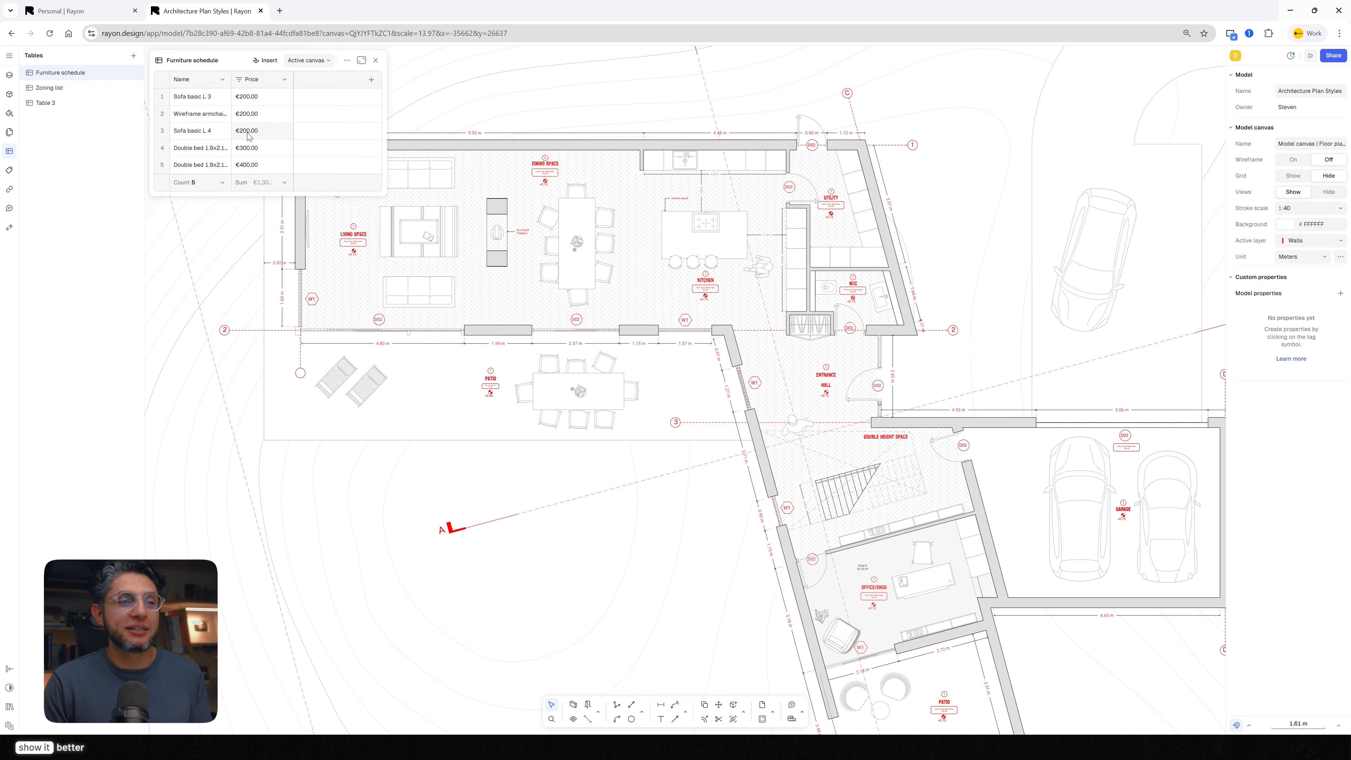
pyautogui.click(371, 80)
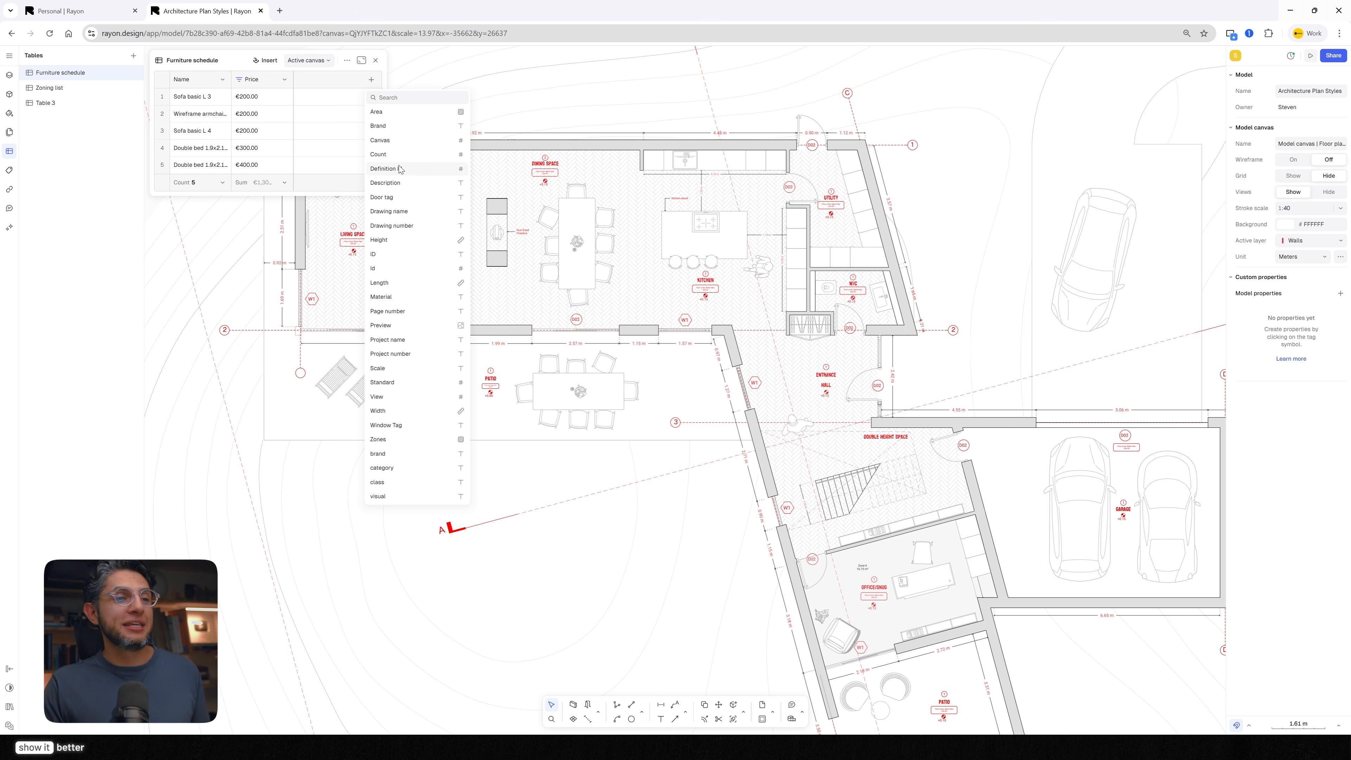
pyautogui.click(401, 326)
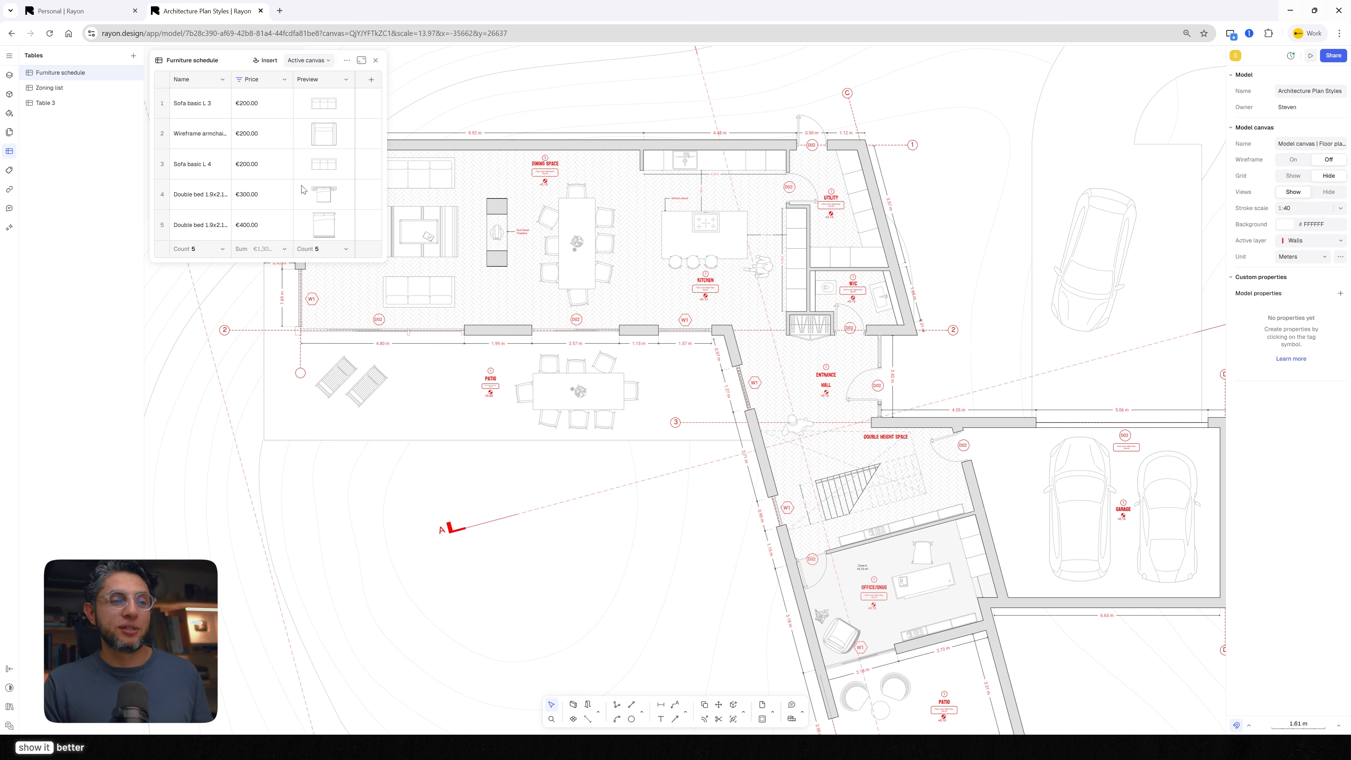
pyautogui.click(371, 81)
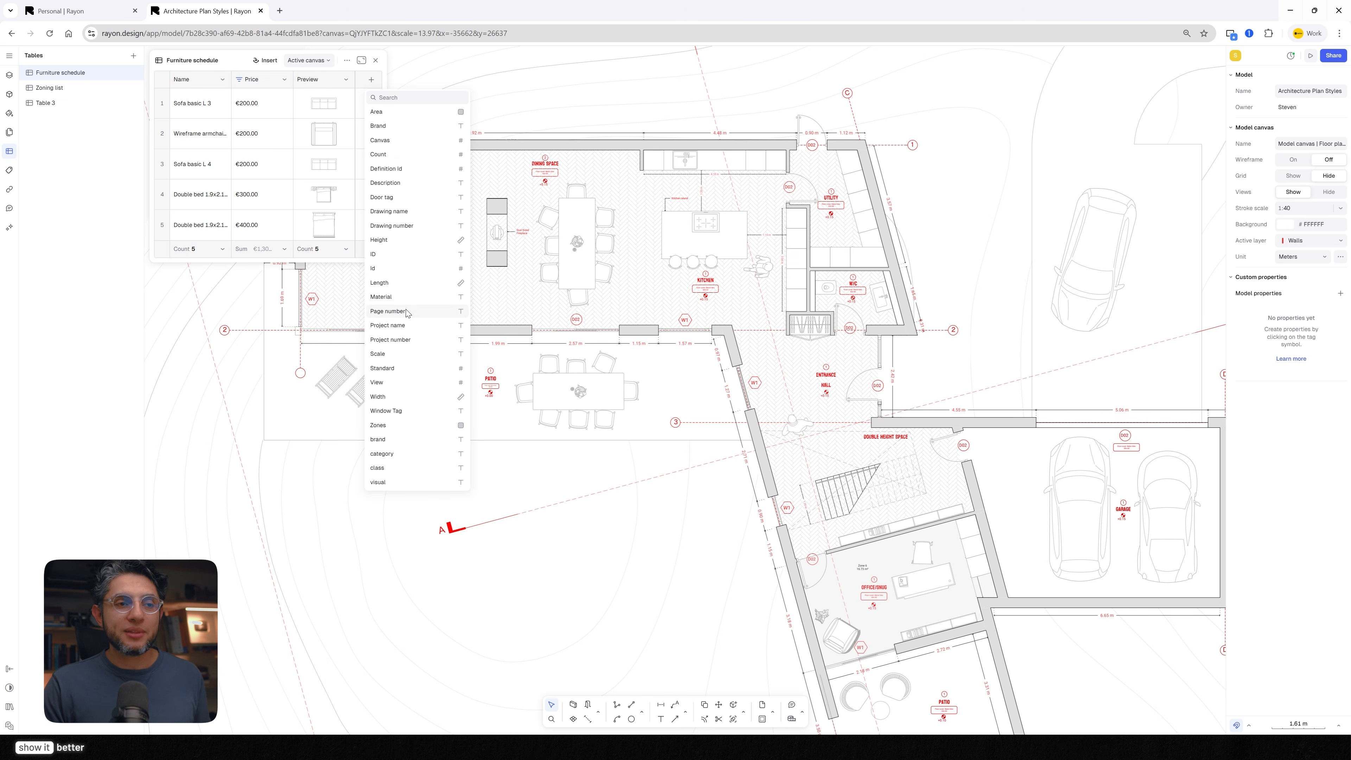
pyautogui.click(406, 298)
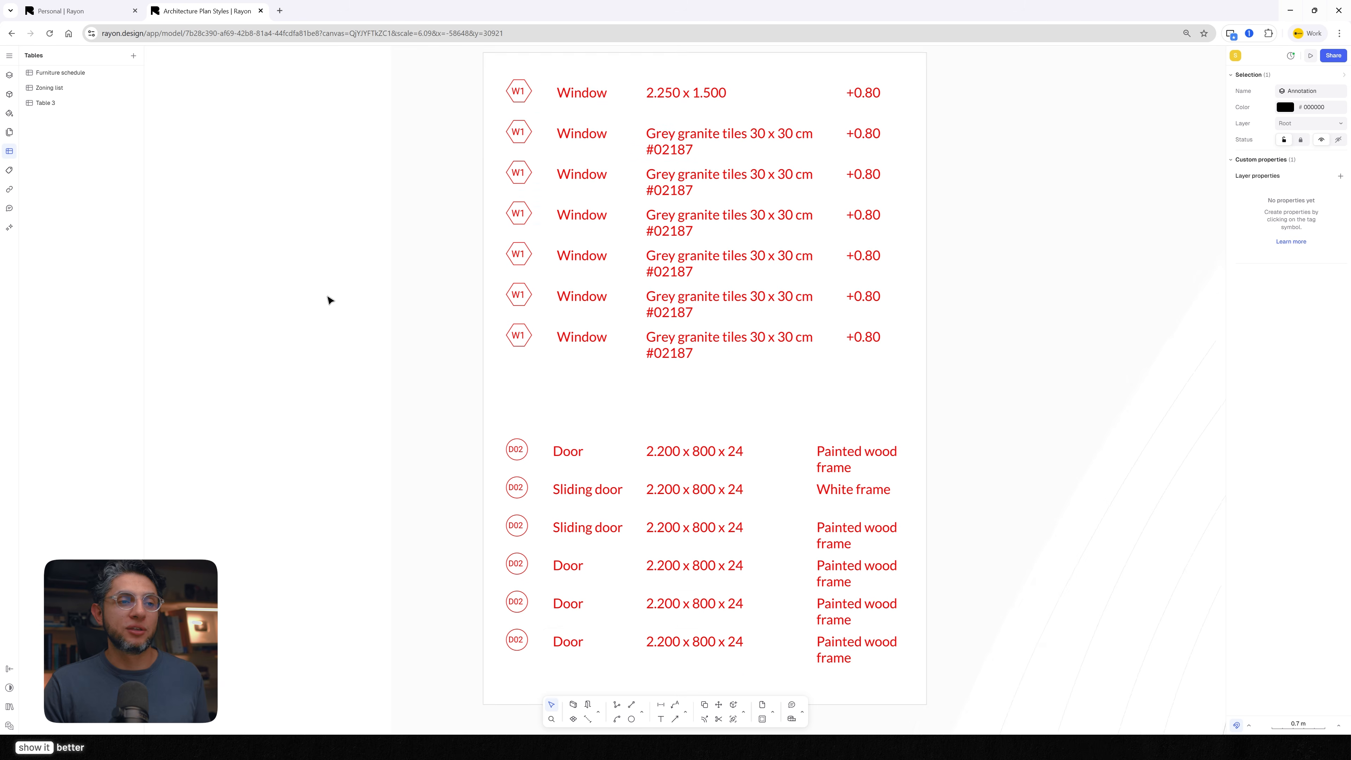
# Step: Look through the window and door specification lists and the annotation symbols beside the plan
pyautogui.scroll(-10, 329, 299)
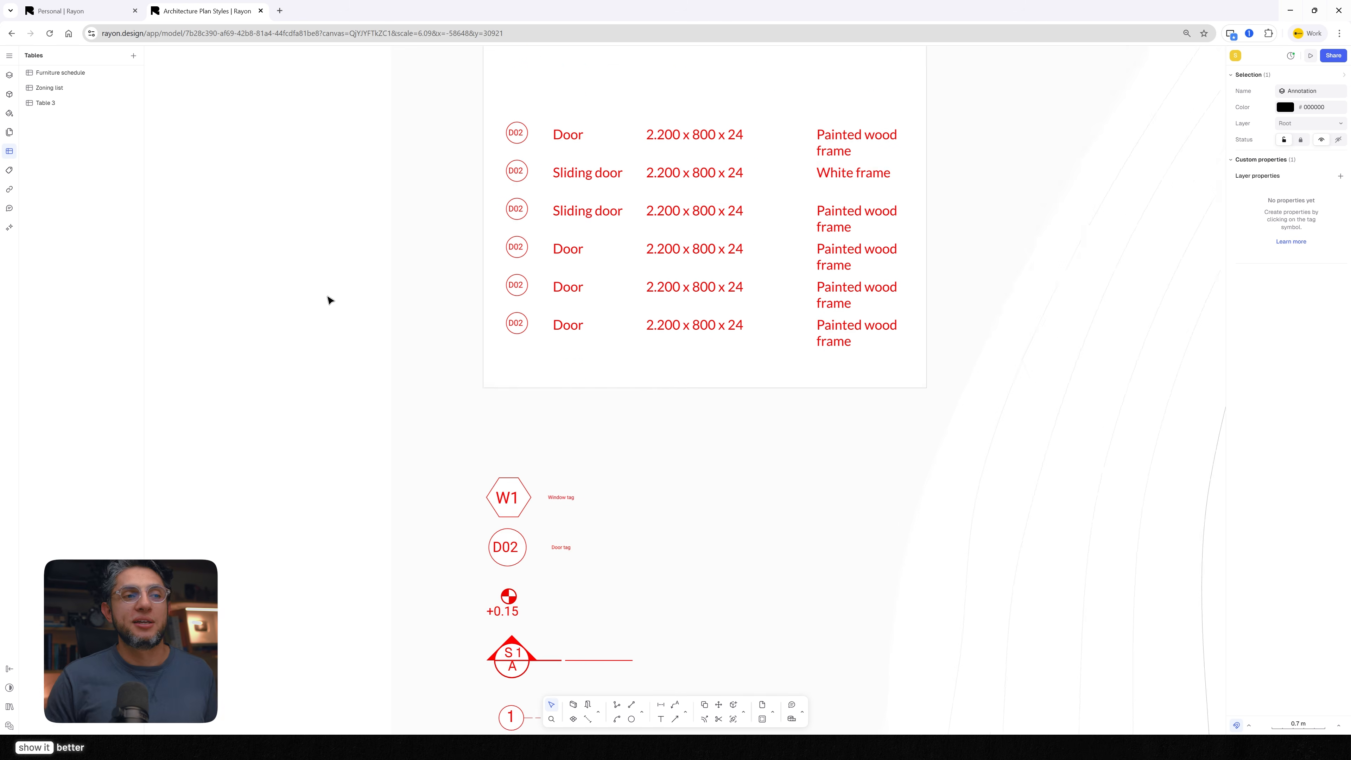
pyautogui.scroll(-8, 328, 301)
pyautogui.moveTo(579, 336); pyautogui.dragTo(343, 430)
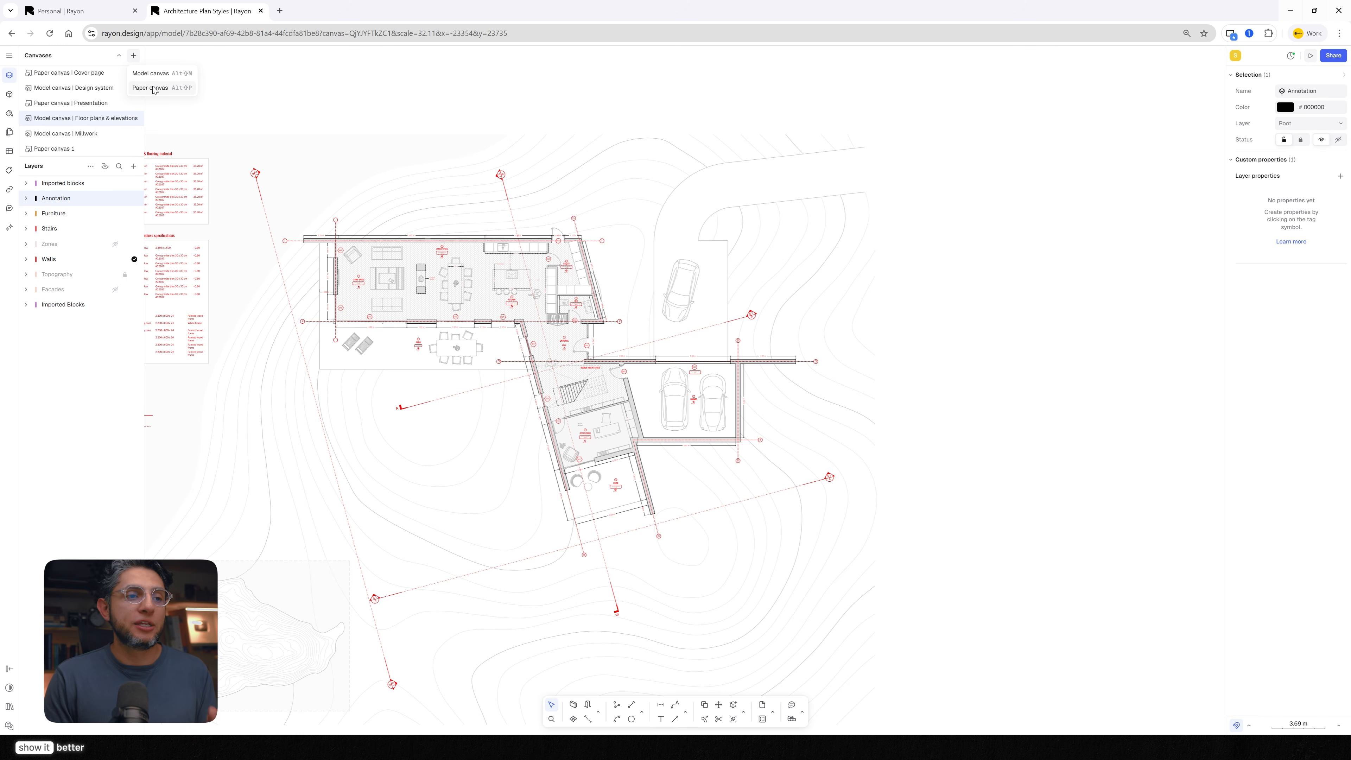
# Step: Create a new paper canvas, place a view of the Floor plans & elevations canvas on it, and scale the view down to fit the page
pyautogui.click(153, 89)
pyautogui.click(134, 181)
pyautogui.moveTo(139, 228)
pyautogui.click(248, 284)
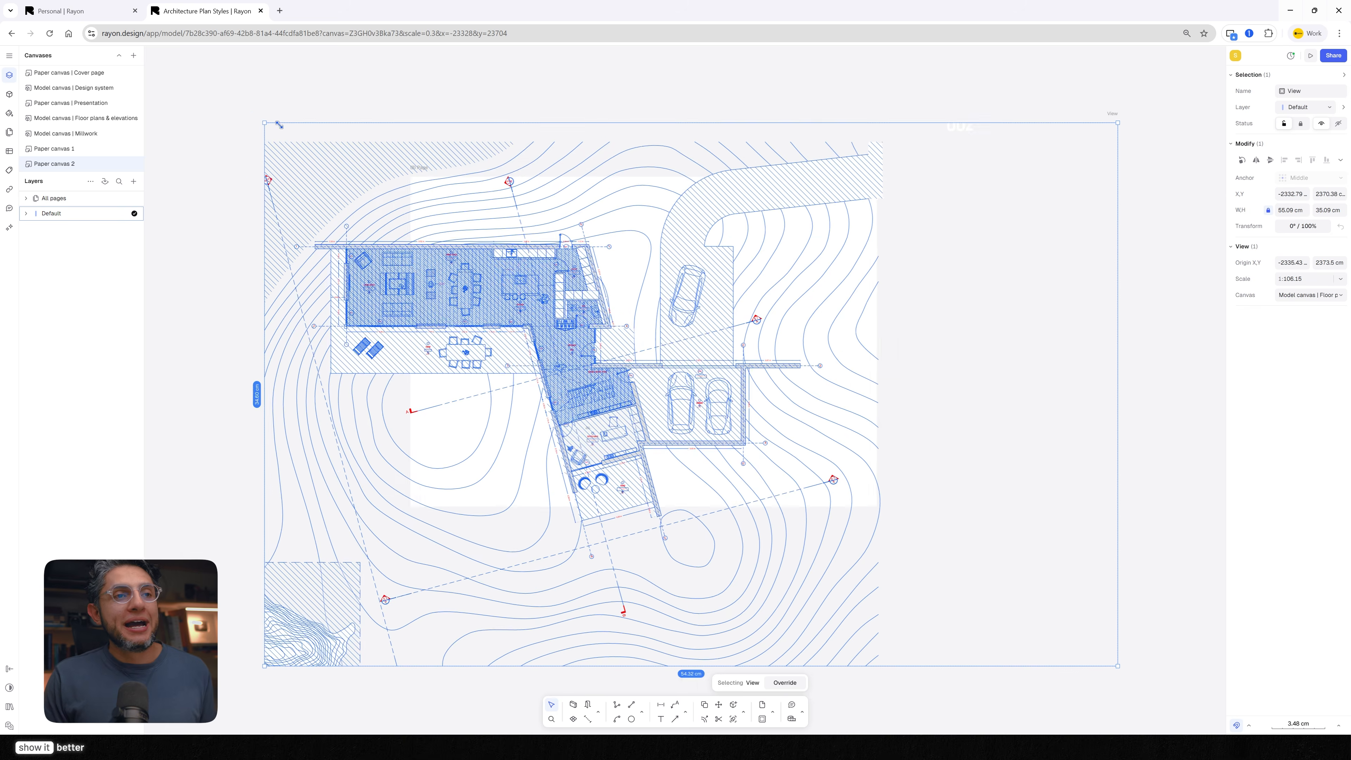
pyautogui.moveTo(1091, 442); pyautogui.dragTo(861, 442)
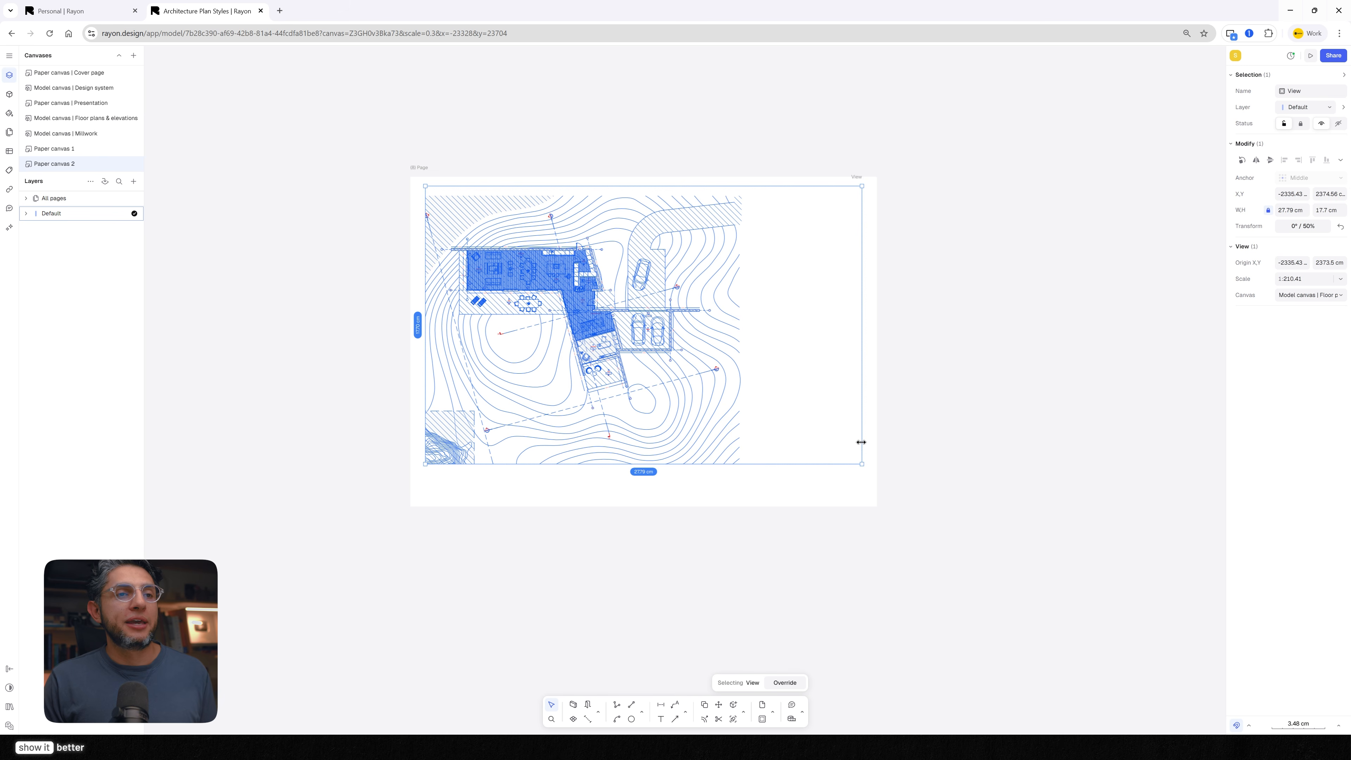
# Step: Edit inside the placed view to reposition and enlarge the floor plan within its frame, at a scale of about 1:183
pyautogui.doubleClick(652, 374)
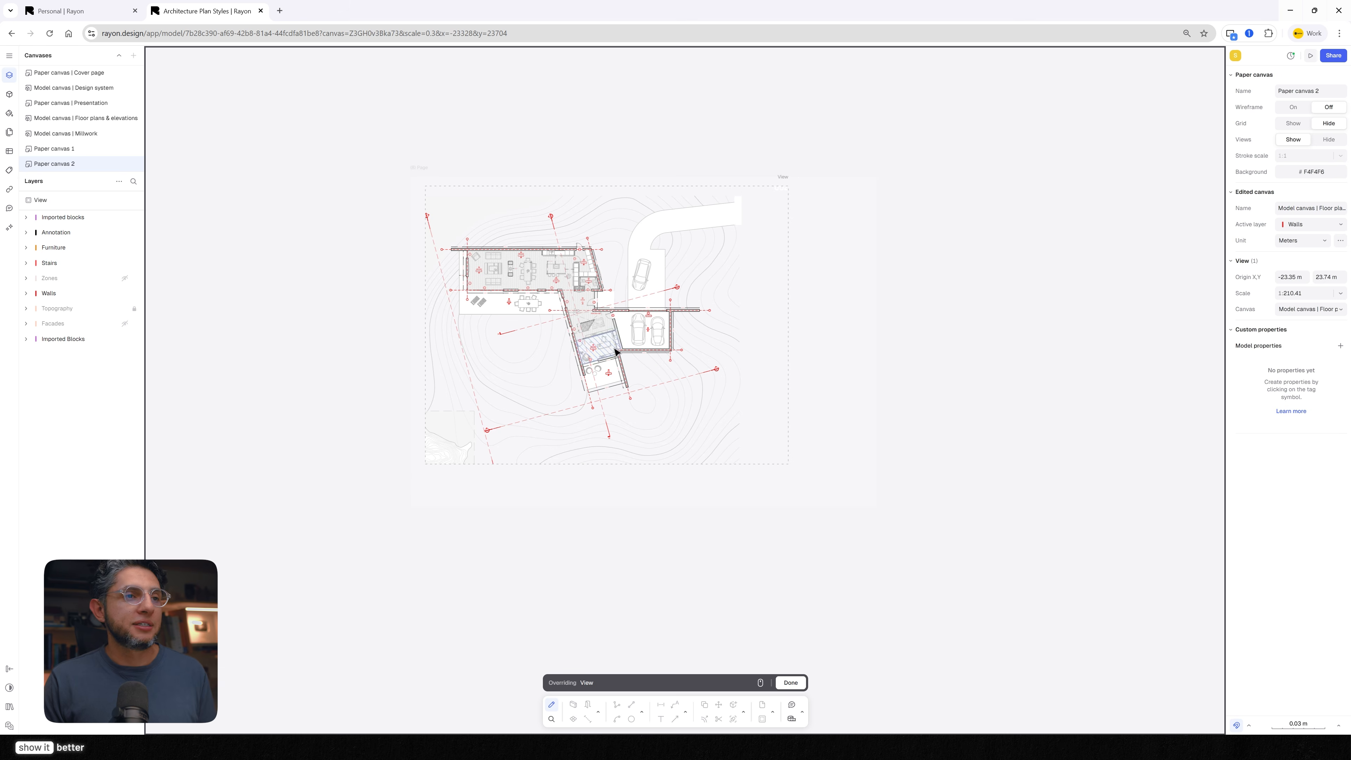
pyautogui.scroll(5, 564, 324)
pyautogui.moveTo(570, 331)
pyautogui.mouseDown()
pyautogui.moveTo(606, 295)
pyautogui.moveTo(619, 254)
pyautogui.mouseUp()
pyautogui.scroll(-4, 627, 253)
pyautogui.moveTo(631, 301); pyautogui.dragTo(593, 323)
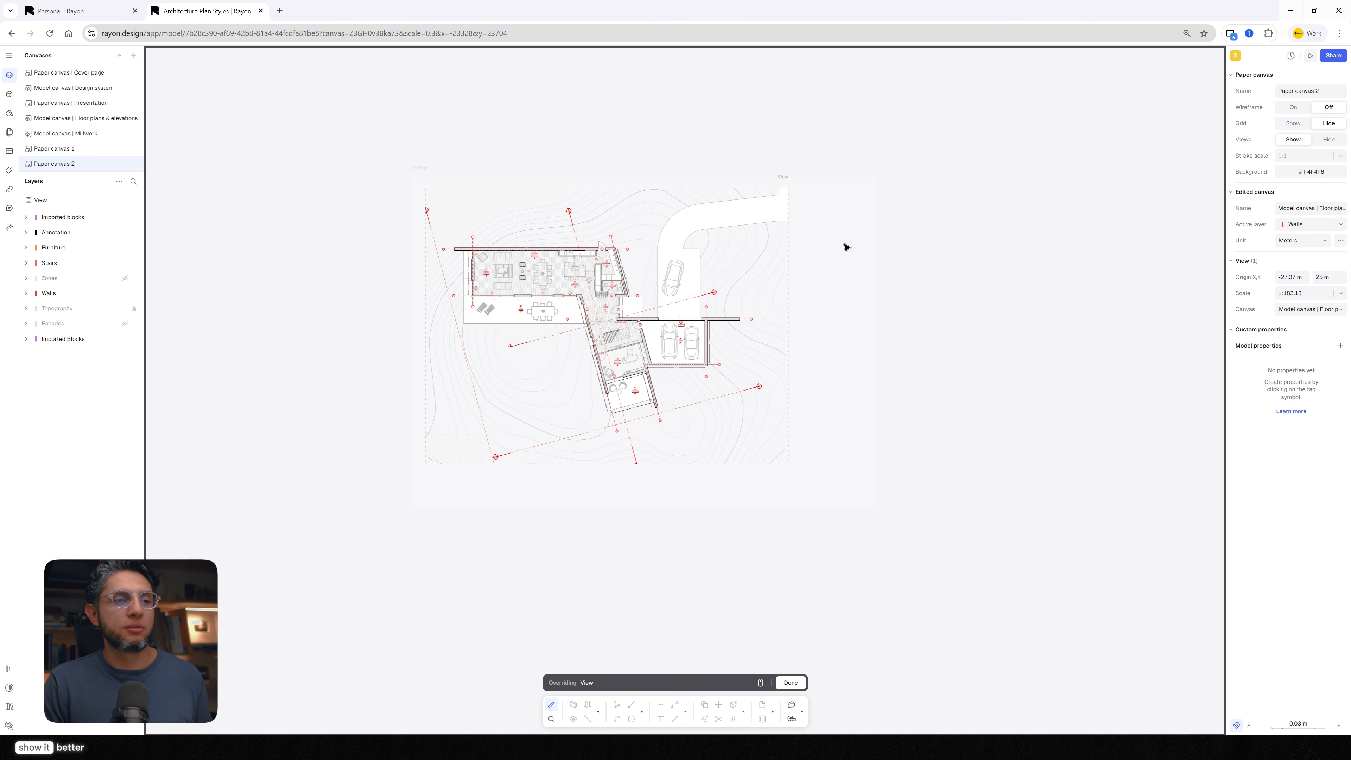
# Step: Browse the template library, viewing the Detail drawings and Collections categories
pyautogui.click(87, 11)
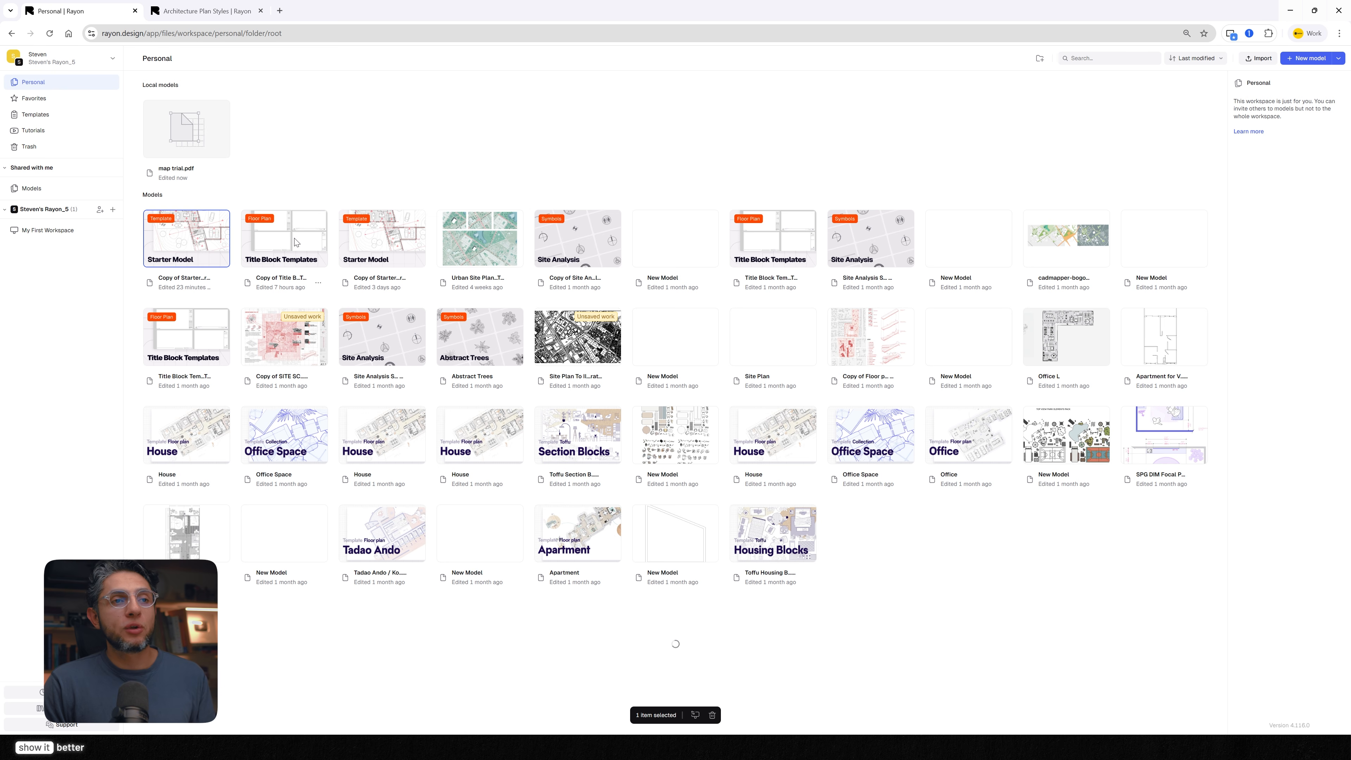
pyautogui.click(34, 113)
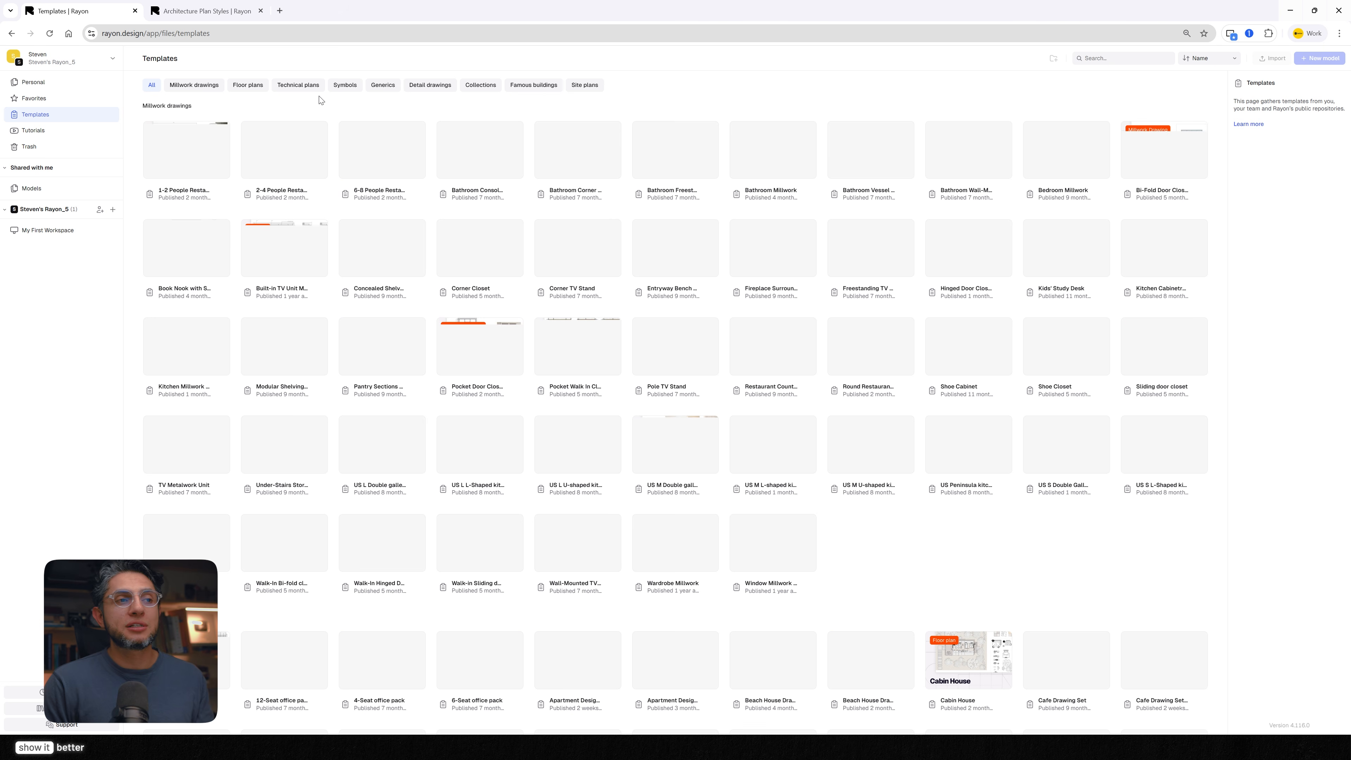
pyautogui.click(439, 85)
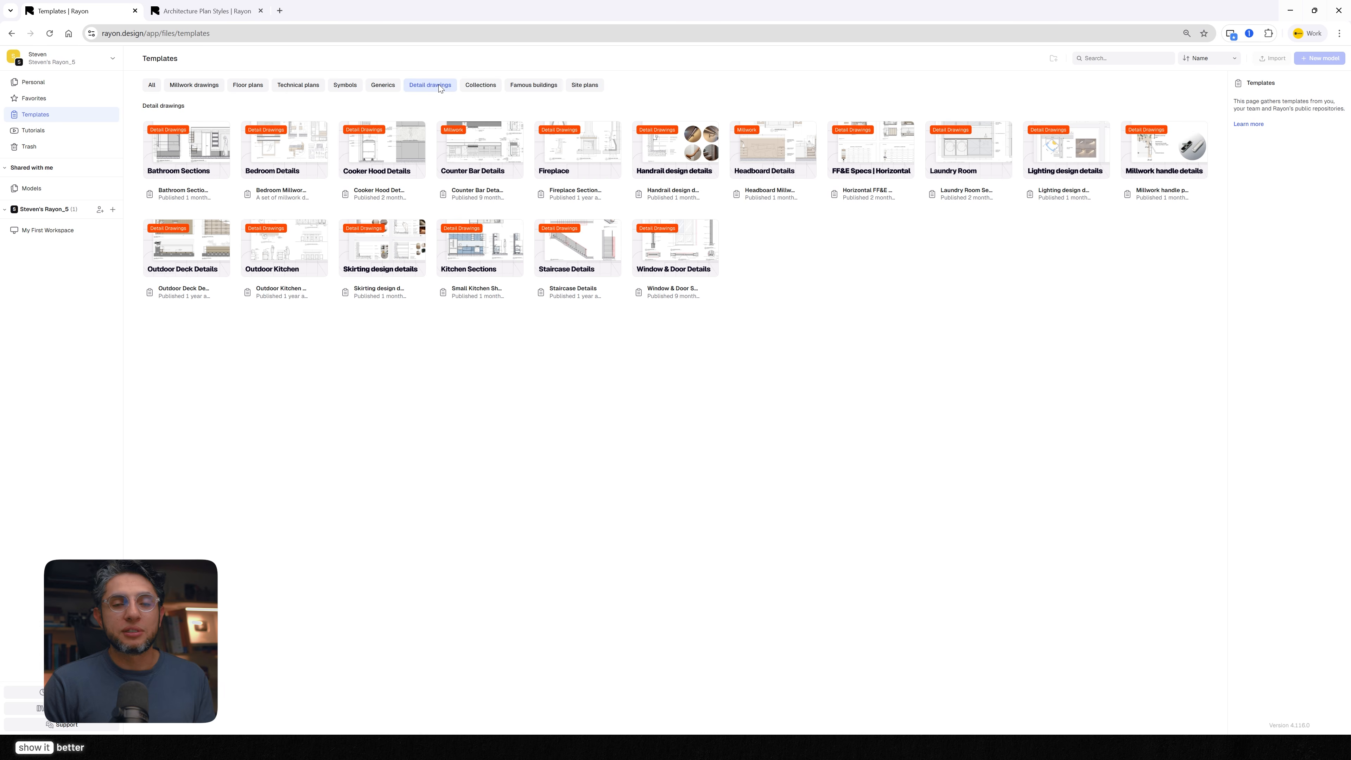
pyautogui.click(479, 86)
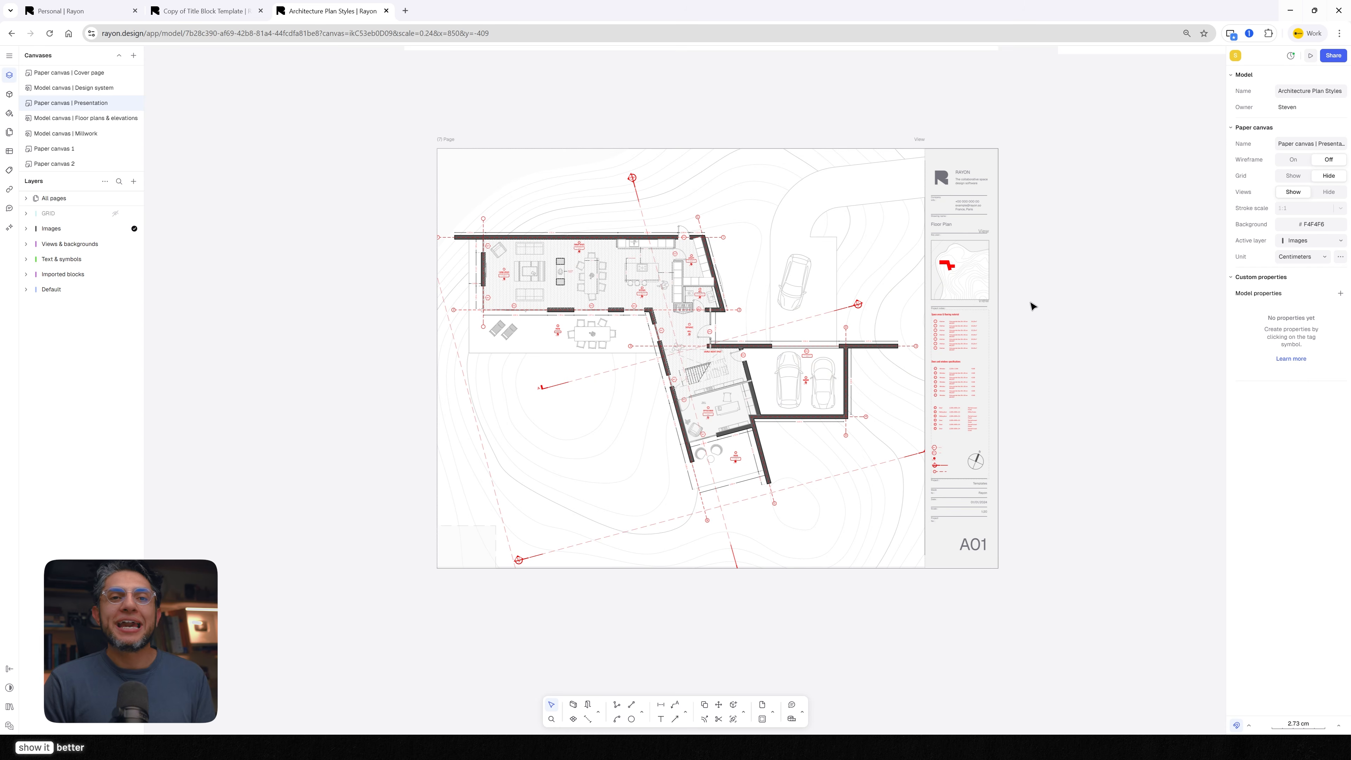
# Step: Capture the floor plan on the Presentation sheet as input for Rayon AI and generate a version stylized as Clay
pyautogui.moveTo(1032, 302); pyautogui.dragTo(984, 328)
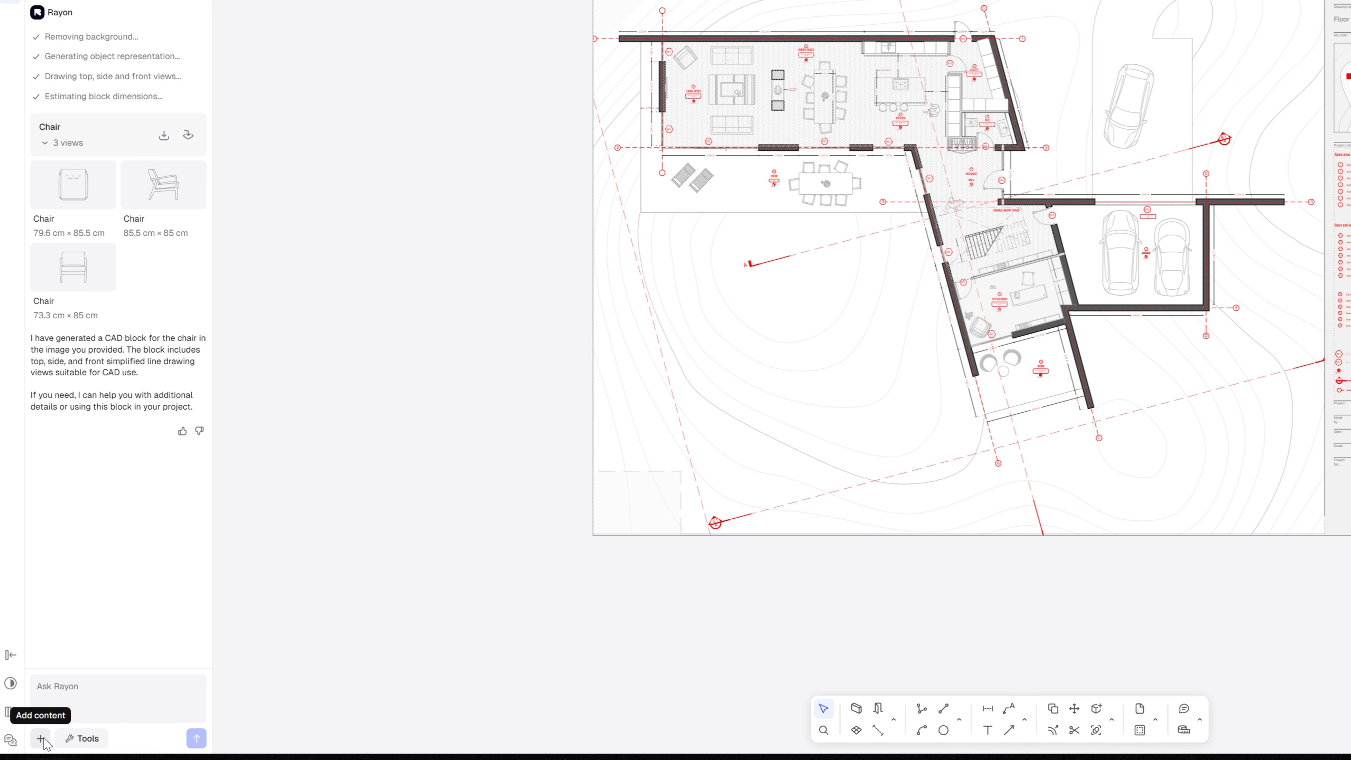
pyautogui.click(63, 713)
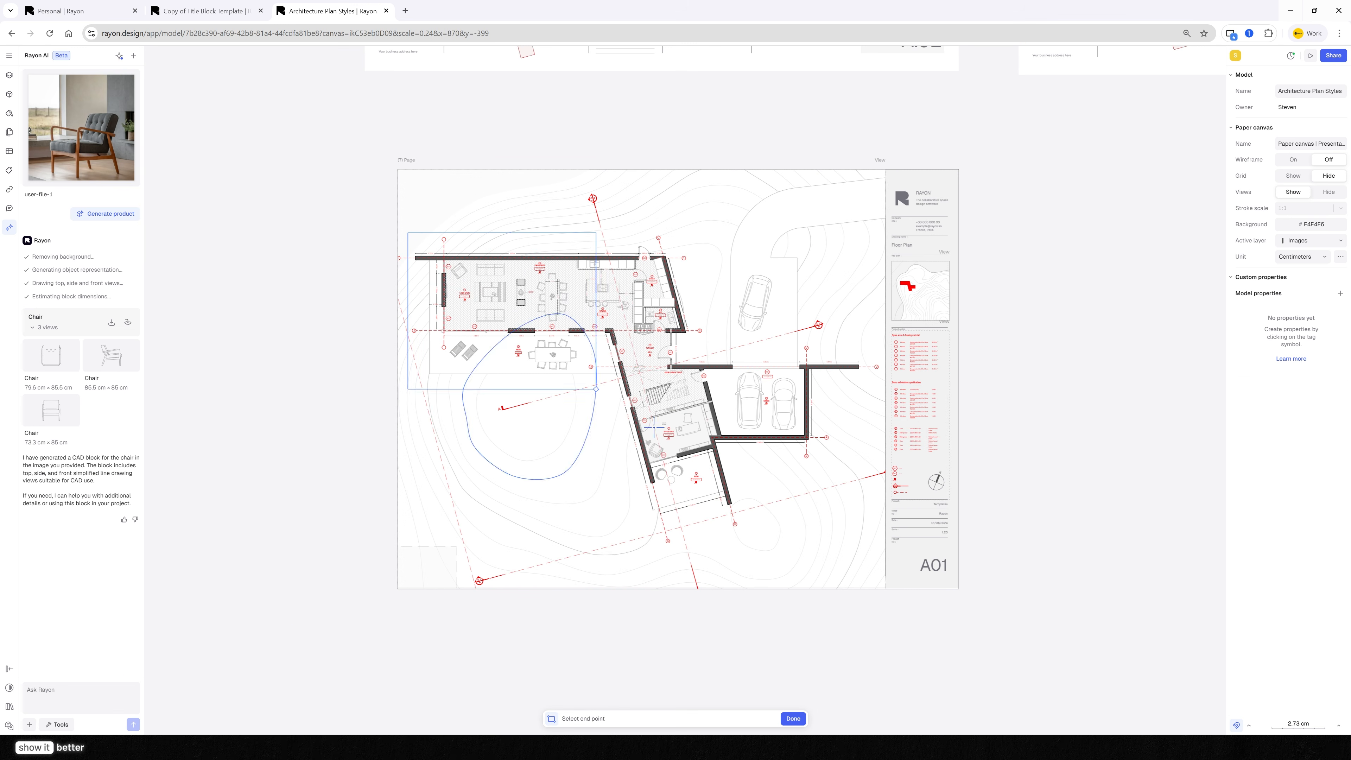
pyautogui.click(57, 725)
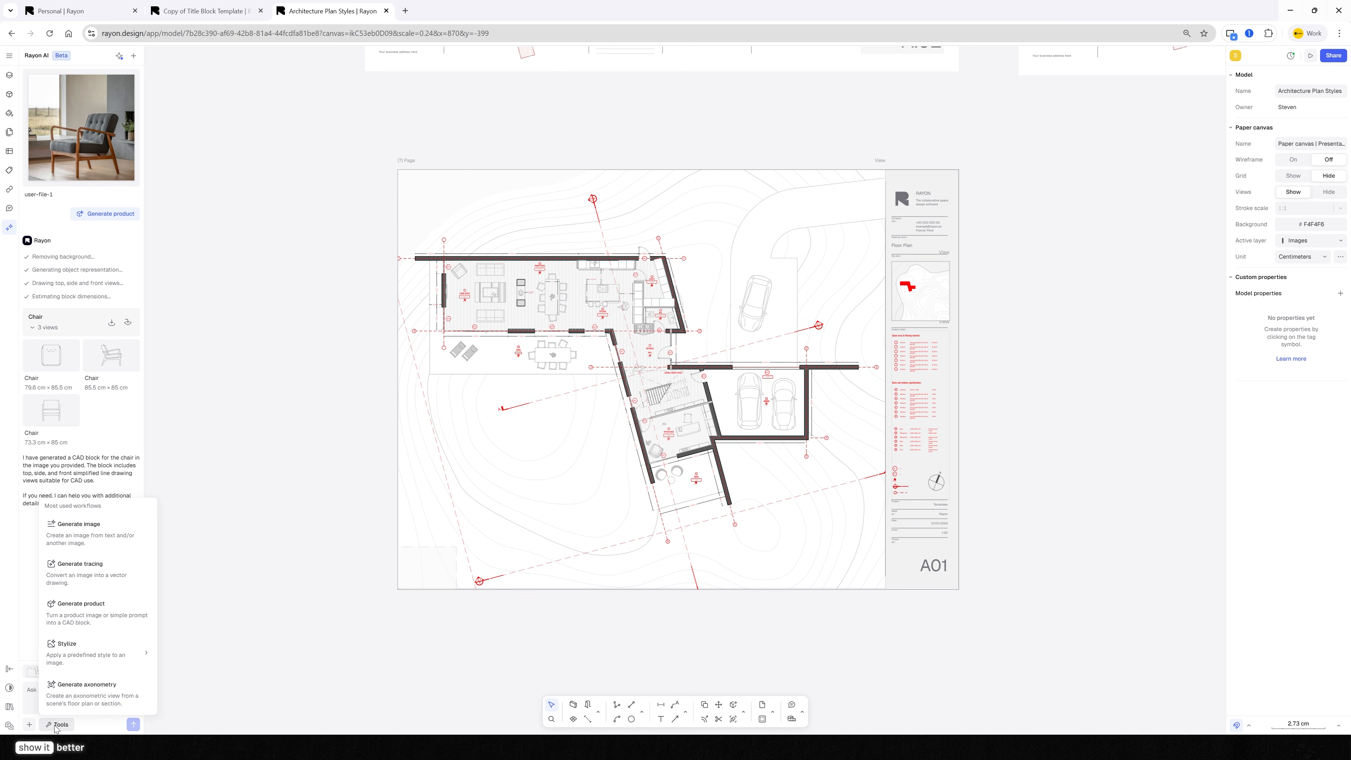
pyautogui.click(205, 659)
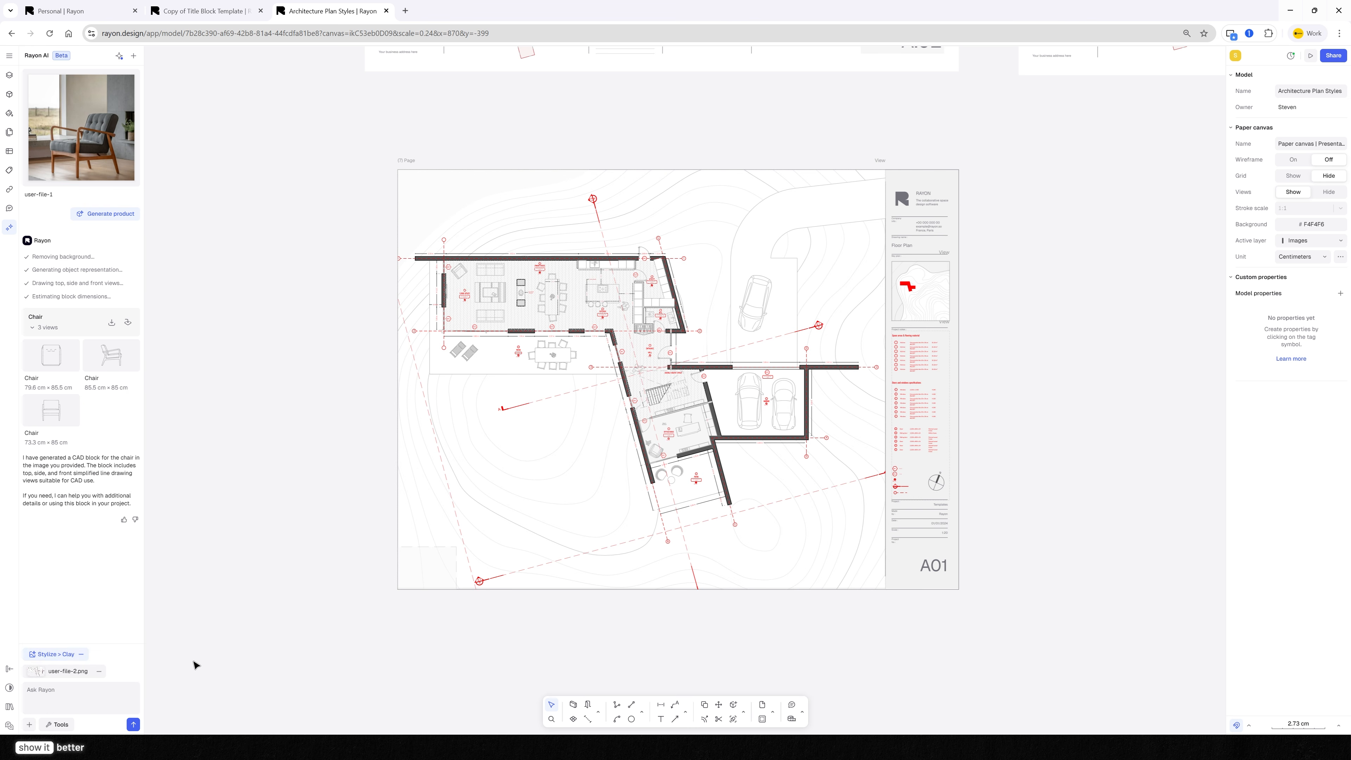
pyautogui.click(133, 725)
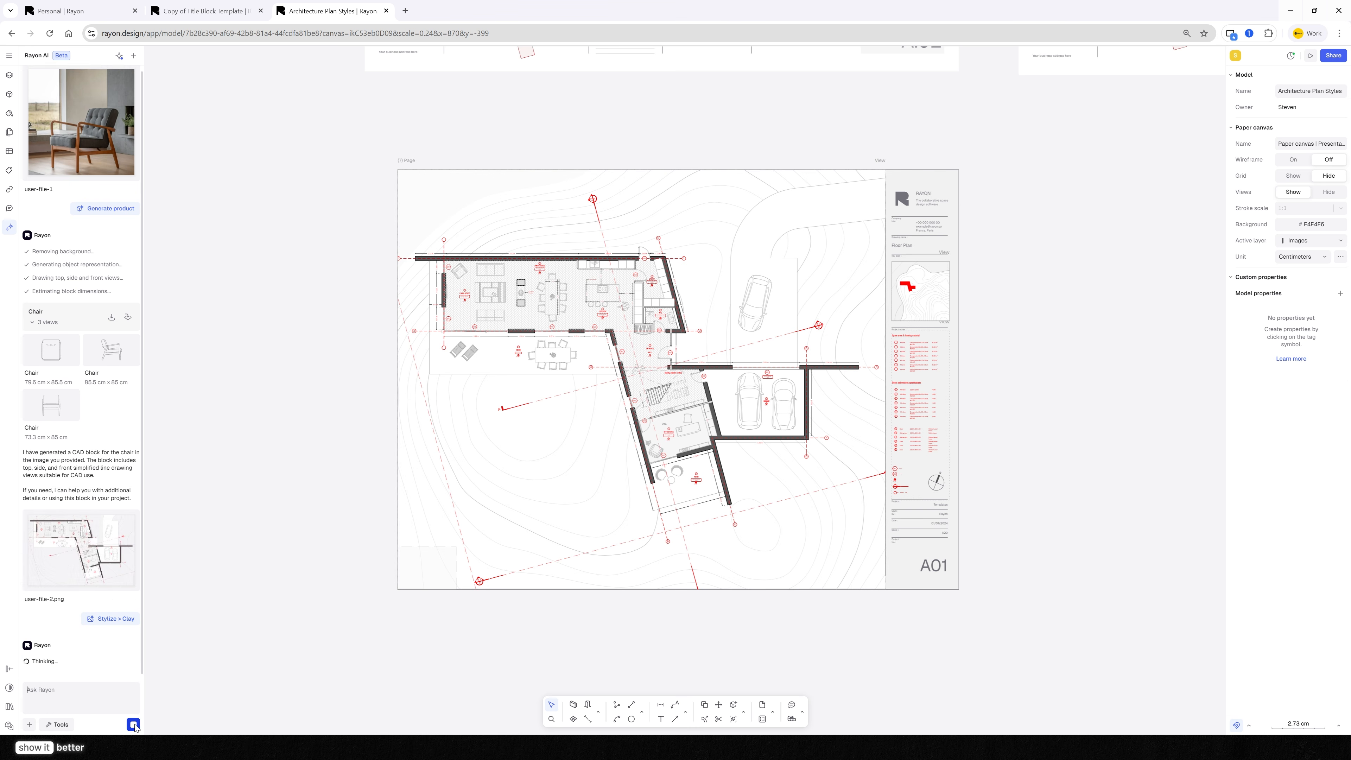
# Step: Insert the generated clay image on the Presentation sheet, shrink it to about 6 x 4 cm and place it over the driveway area
pyautogui.click(82, 561)
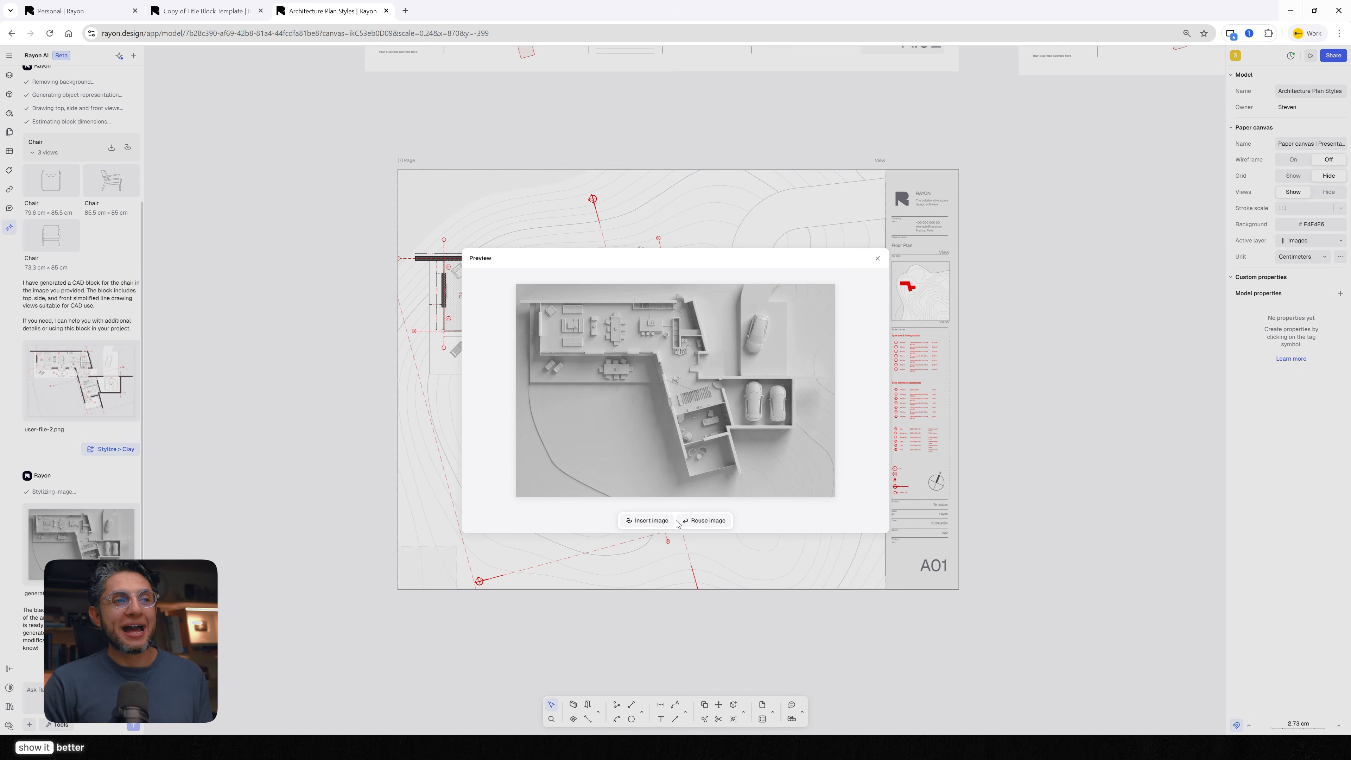
pyautogui.click(652, 520)
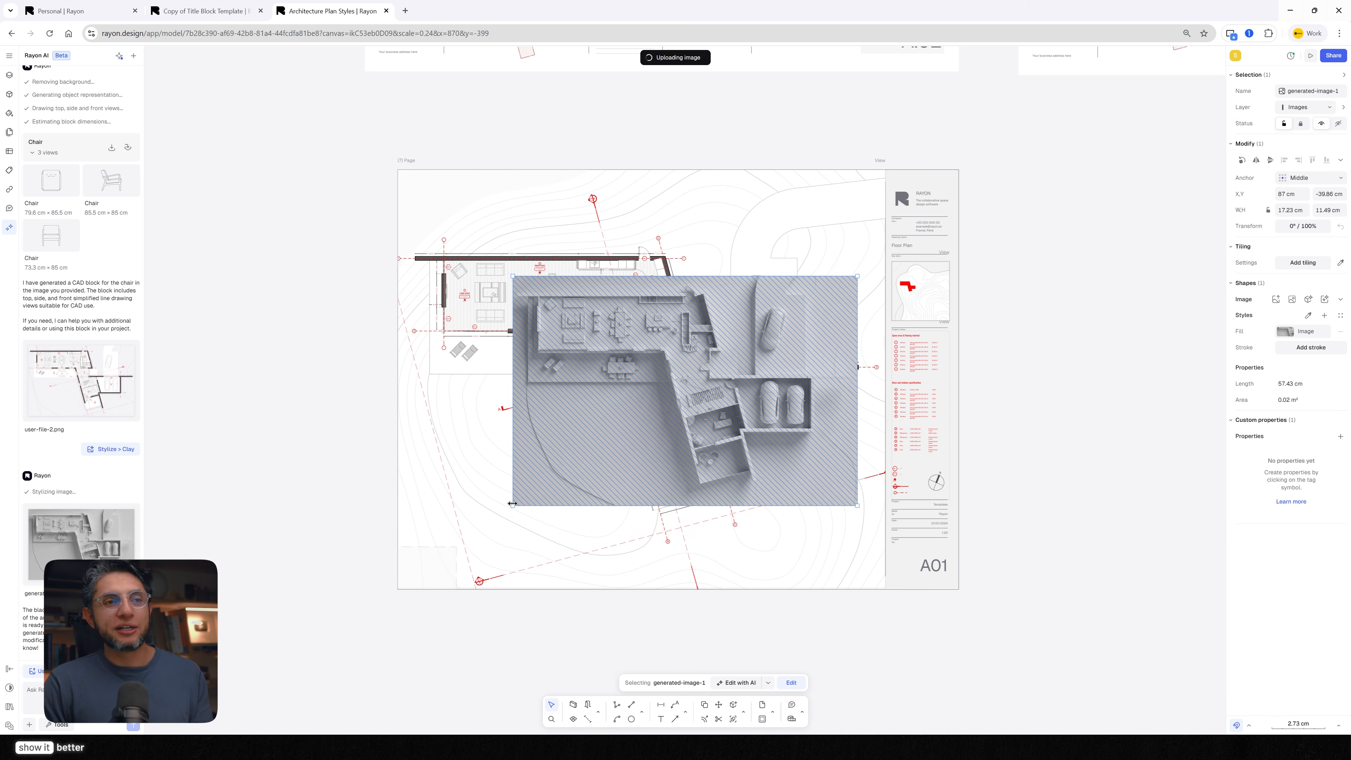
pyautogui.moveTo(512, 503); pyautogui.dragTo(745, 291)
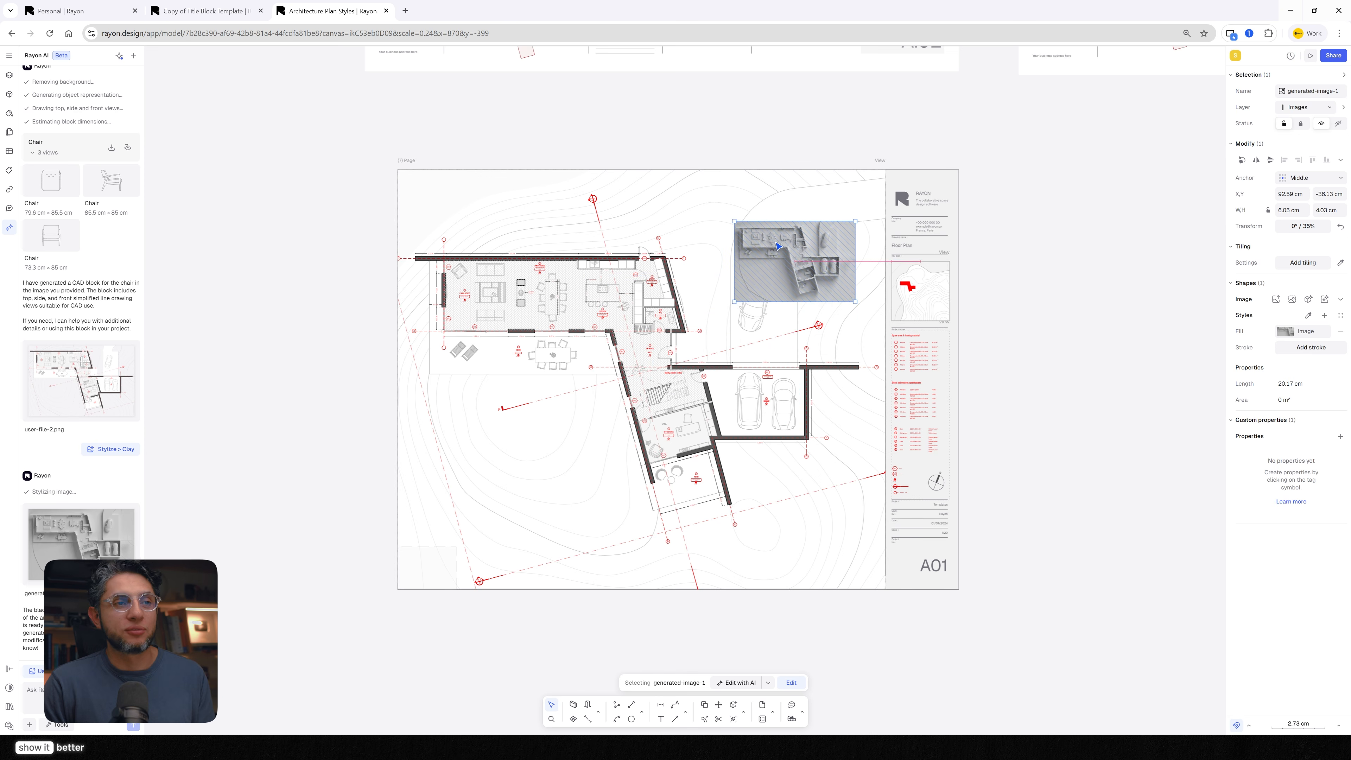